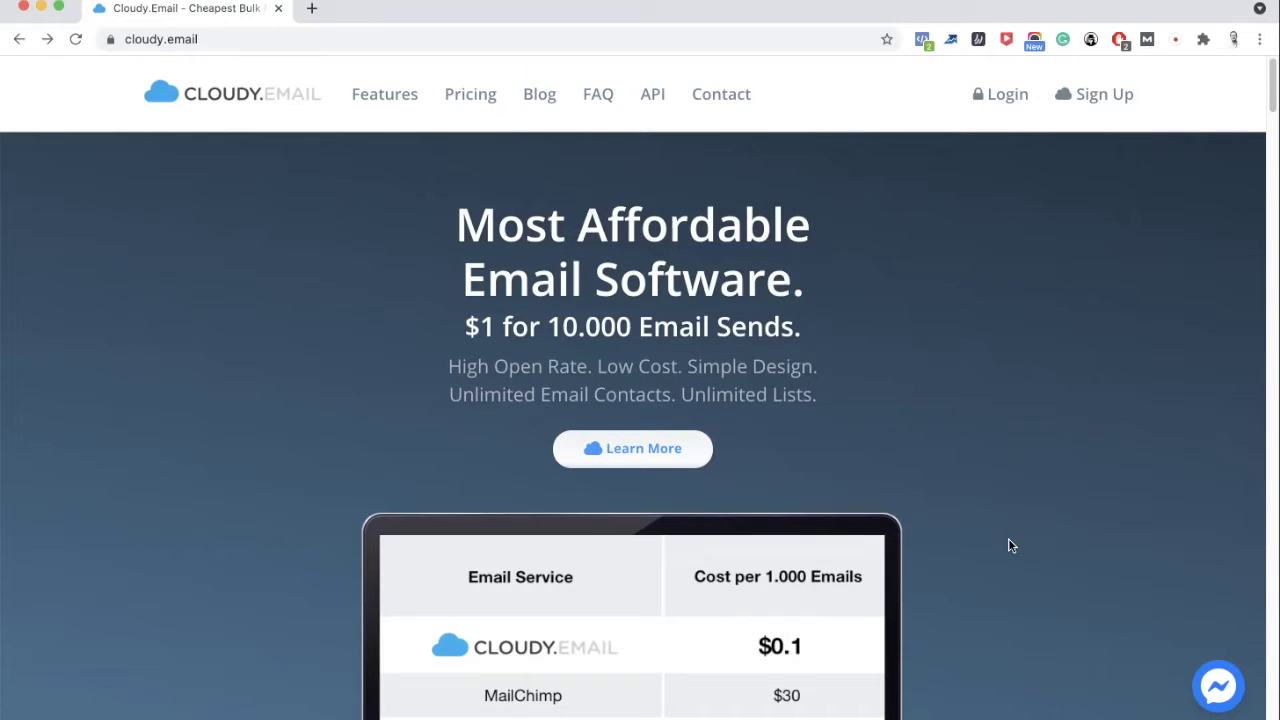
- Open the pricing section and examine the Starter, Pro and Enterprise plans powered by Amazon AWS SES
{"action": "left_click", "coordinate": [470, 93]}
{"action": "scroll", "coordinate": [447, 394], "scroll_direction": "down", "scroll_amount": 15}
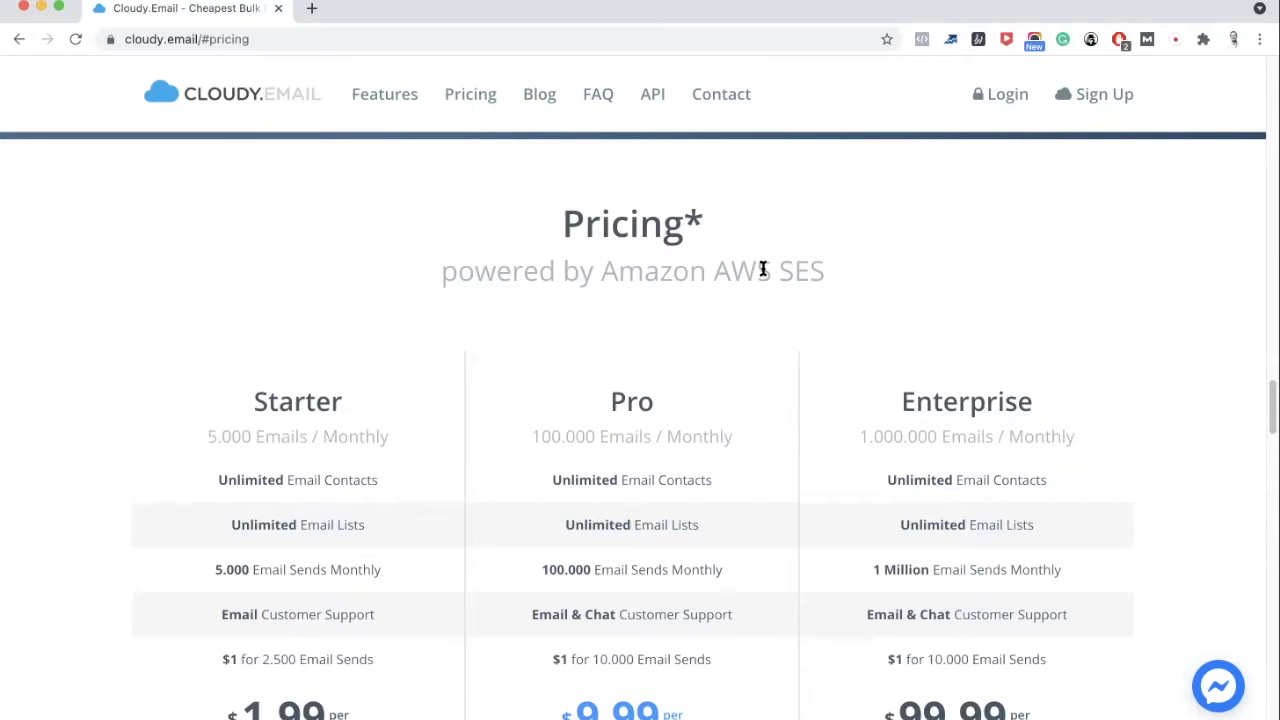
{"action": "scroll", "coordinate": [831, 288], "scroll_direction": "down", "scroll_amount": 2}
{"action": "scroll", "coordinate": [830, 293], "scroll_direction": "down", "scroll_amount": 1}
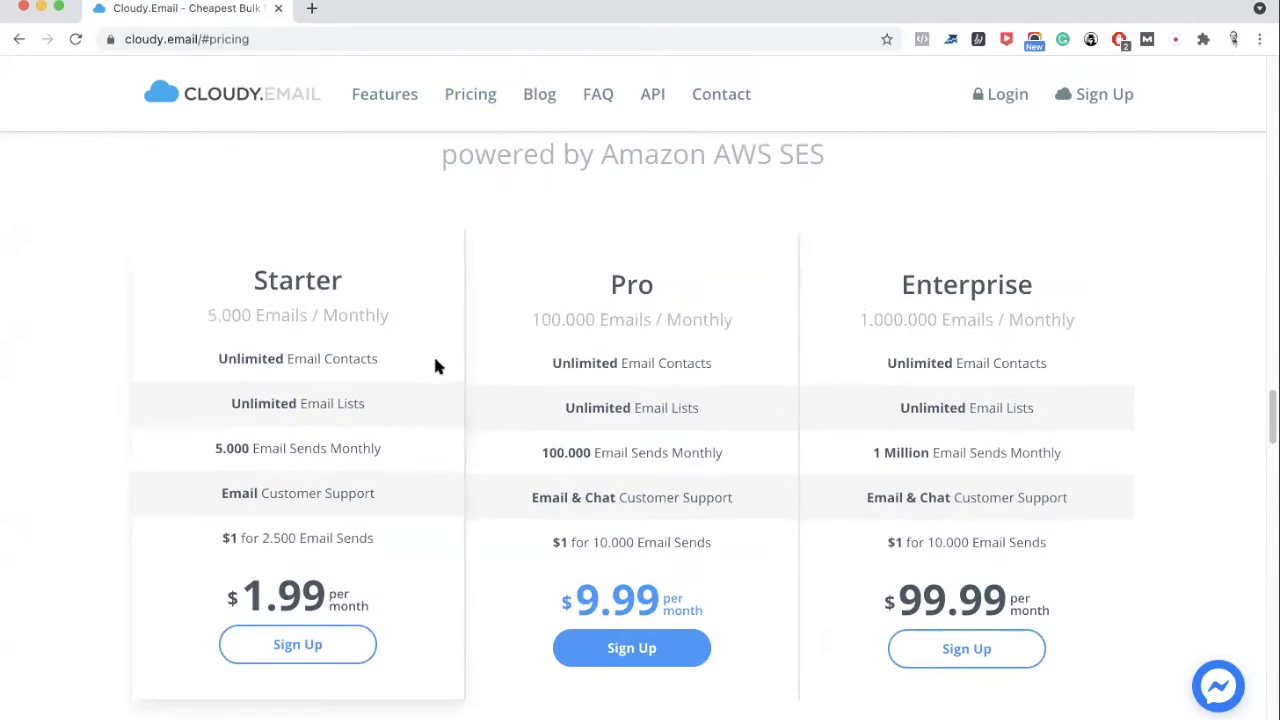
- Examine the plans powered by Cloudy SMTP and compare them with the Amazon AWS SES plans
{"action": "scroll", "coordinate": [1035, 393], "scroll_direction": "down", "scroll_amount": 5}
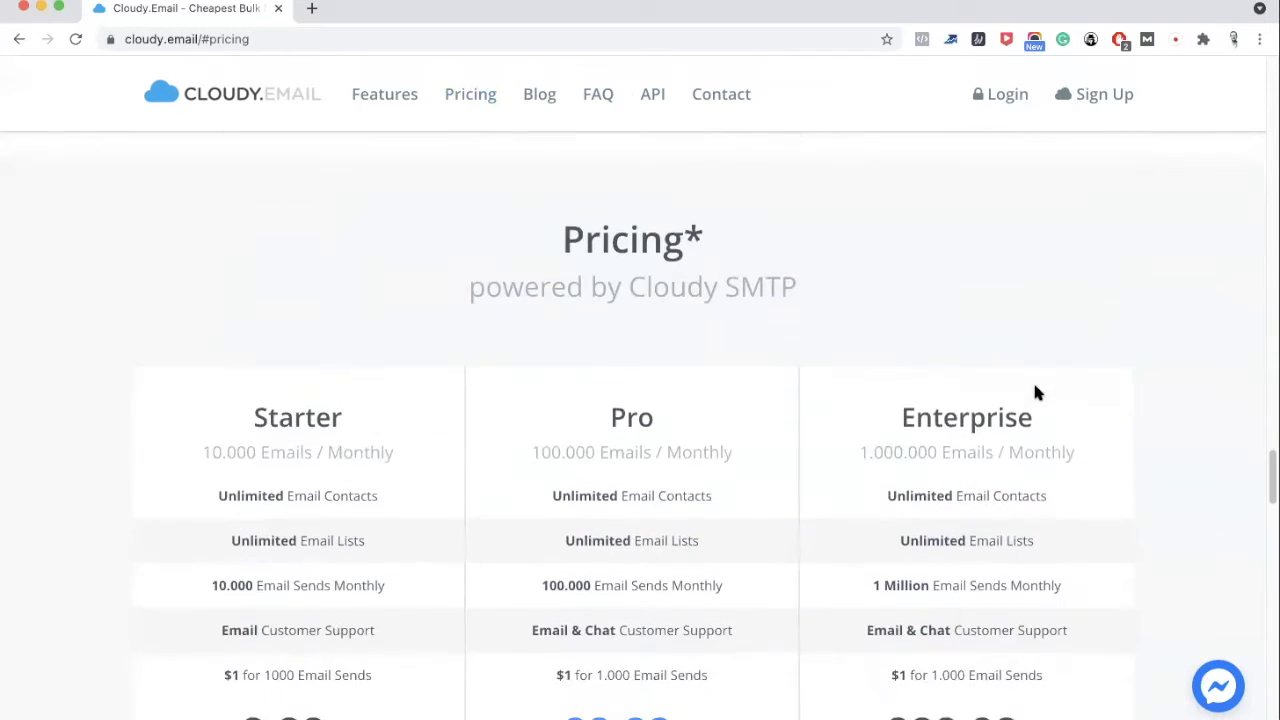
{"action": "scroll", "coordinate": [550, 318], "scroll_direction": "up", "scroll_amount": 1}
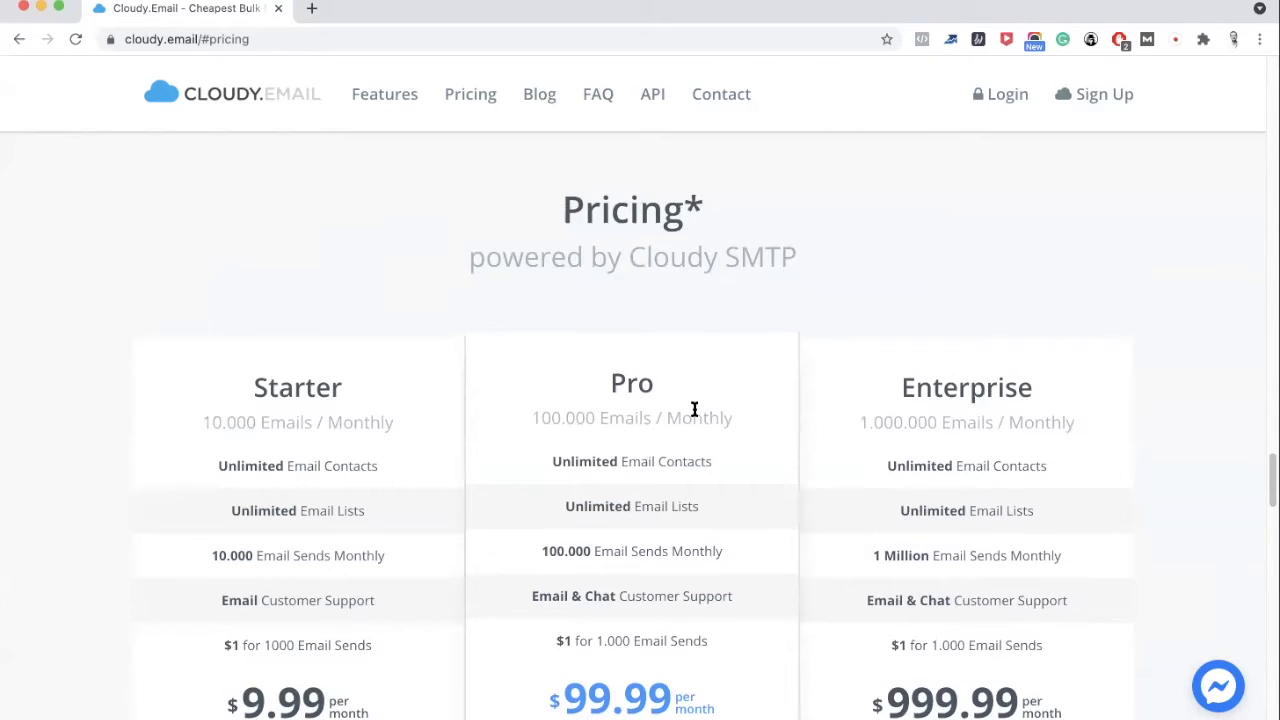
{"action": "left_click_drag", "start_coordinate": [630, 257], "coordinate": [794, 280]}
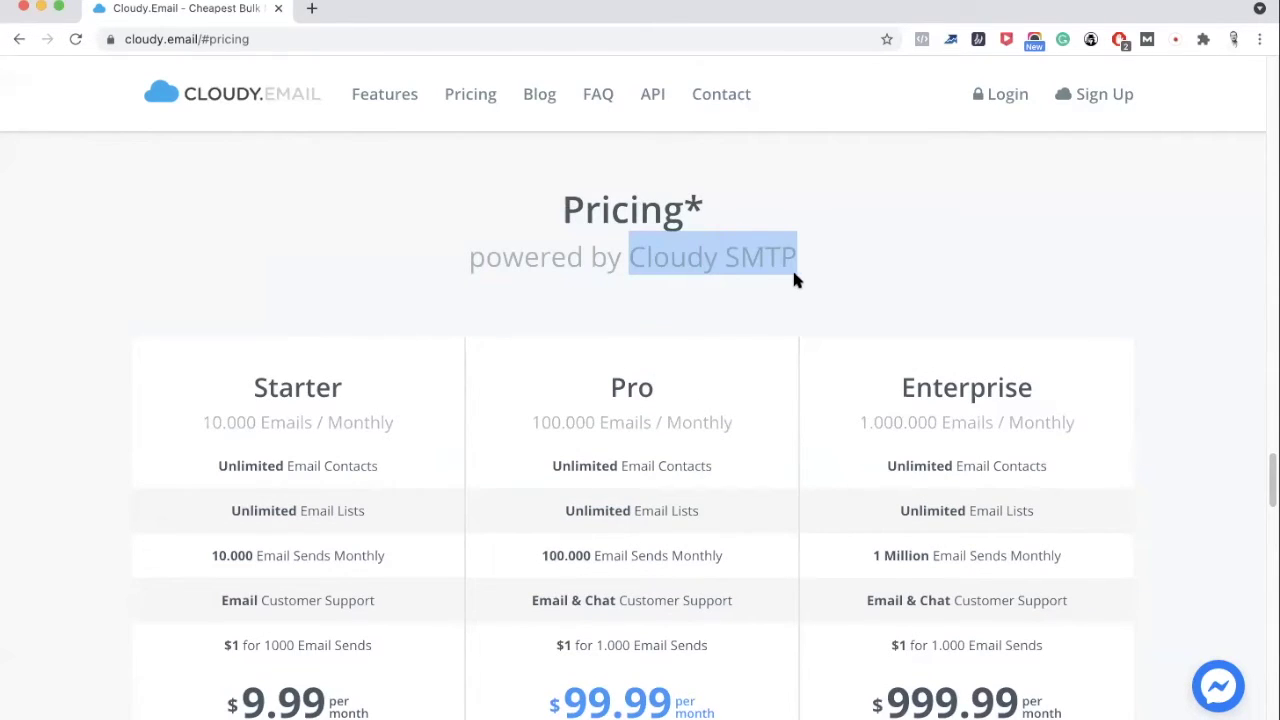
{"action": "scroll", "coordinate": [765, 345], "scroll_direction": "down", "scroll_amount": 2}
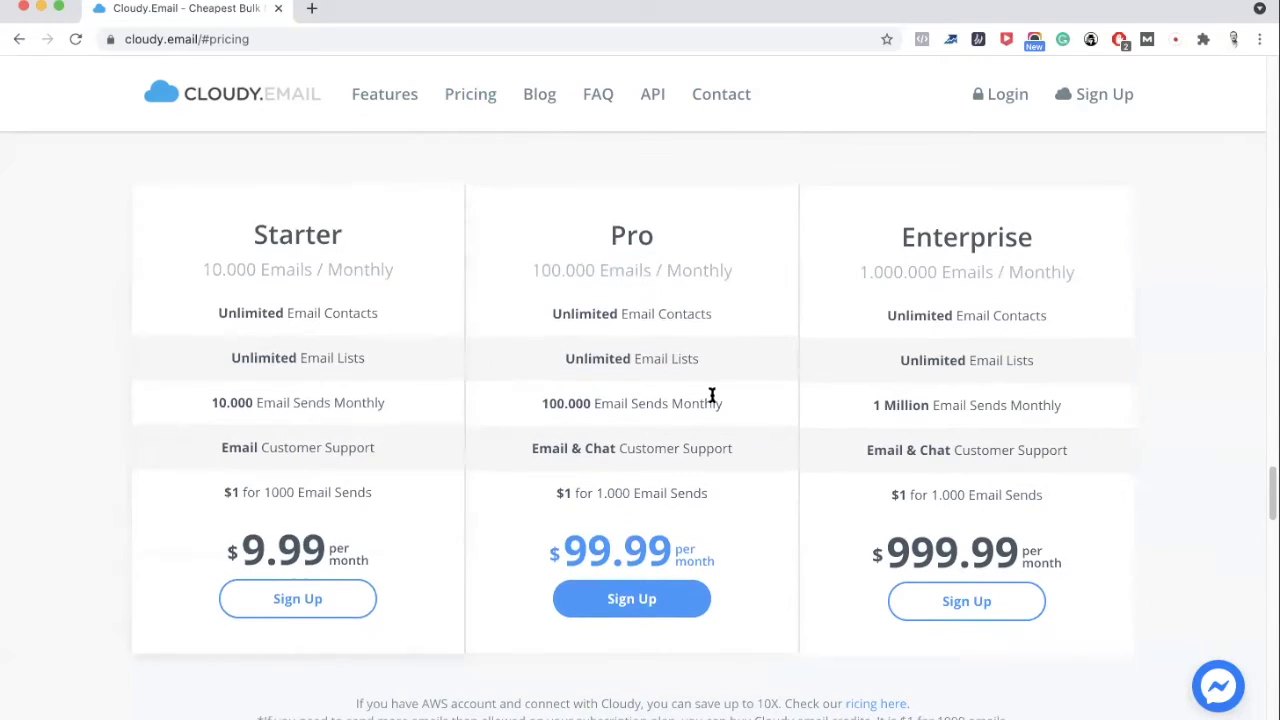
{"action": "scroll", "coordinate": [712, 398], "scroll_direction": "up", "scroll_amount": 7}
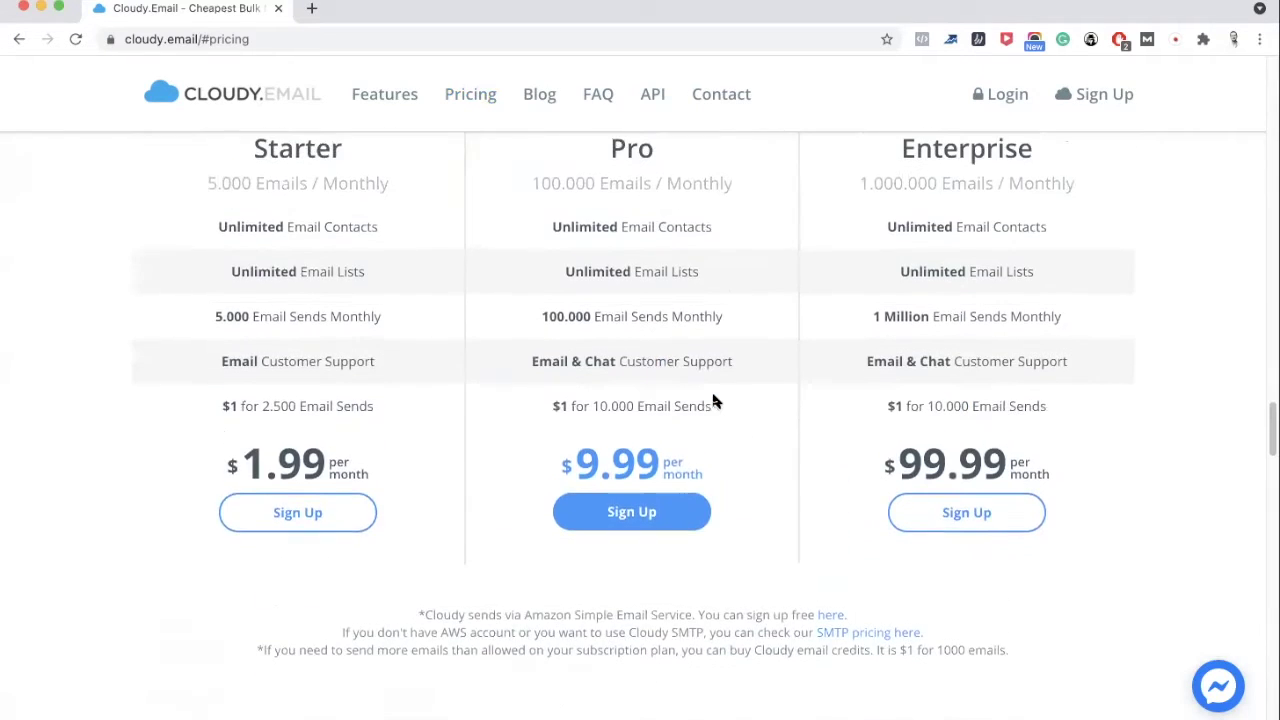
{"action": "scroll", "coordinate": [713, 400], "scroll_direction": "up", "scroll_amount": 3}
{"action": "scroll", "coordinate": [713, 400], "scroll_direction": "down", "scroll_amount": 2}
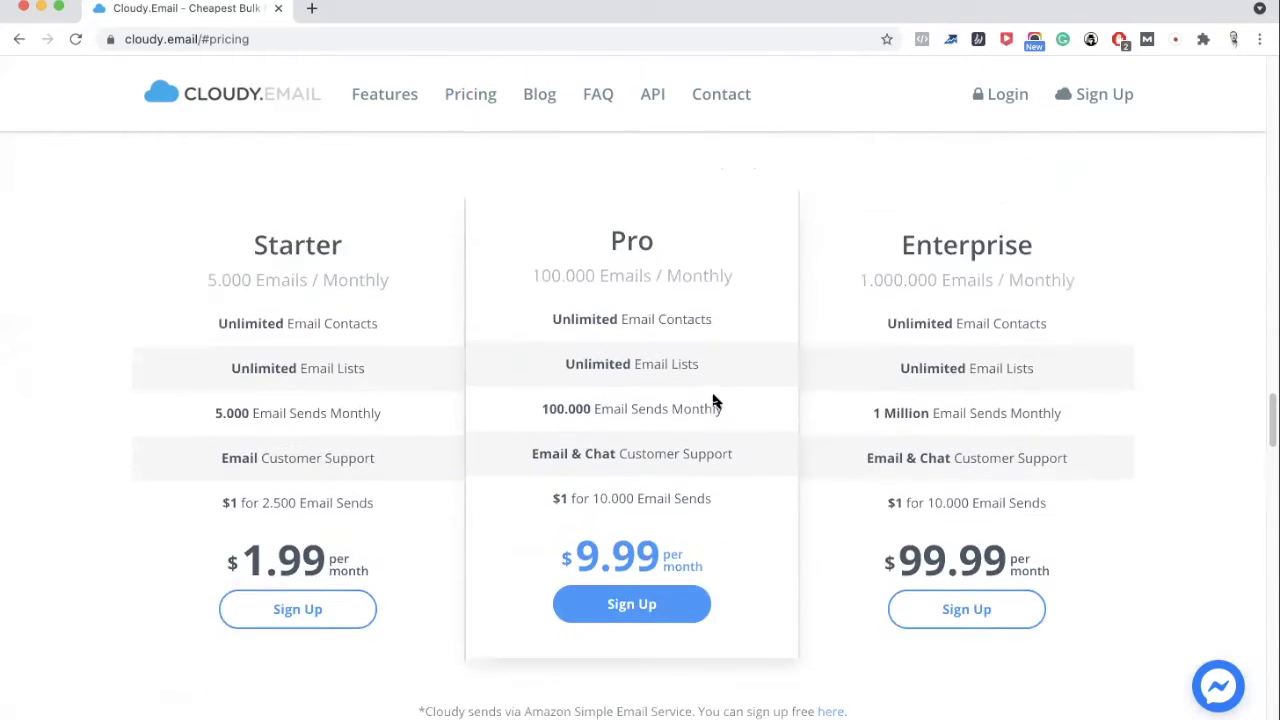
- View the account creation form for the Amazon AWS SES Pro plan, and return to the pricing section
{"action": "left_click", "coordinate": [639, 607]}
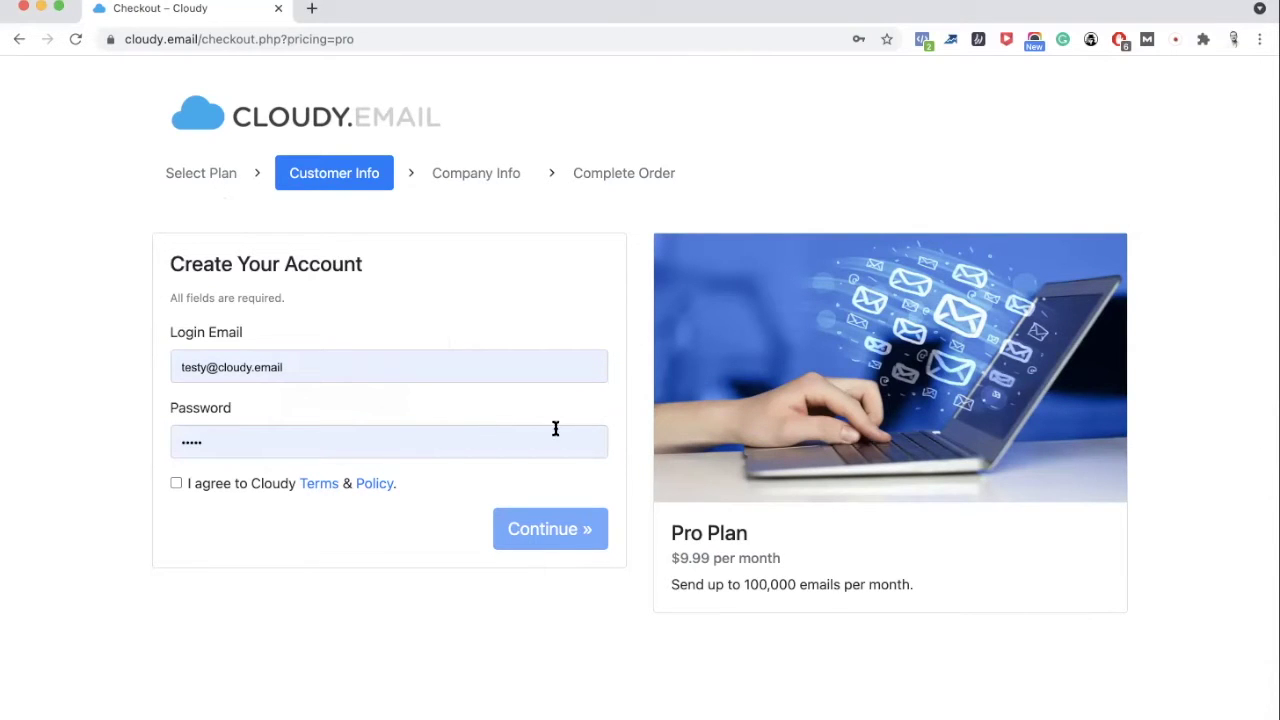
{"action": "left_click", "coordinate": [340, 118]}
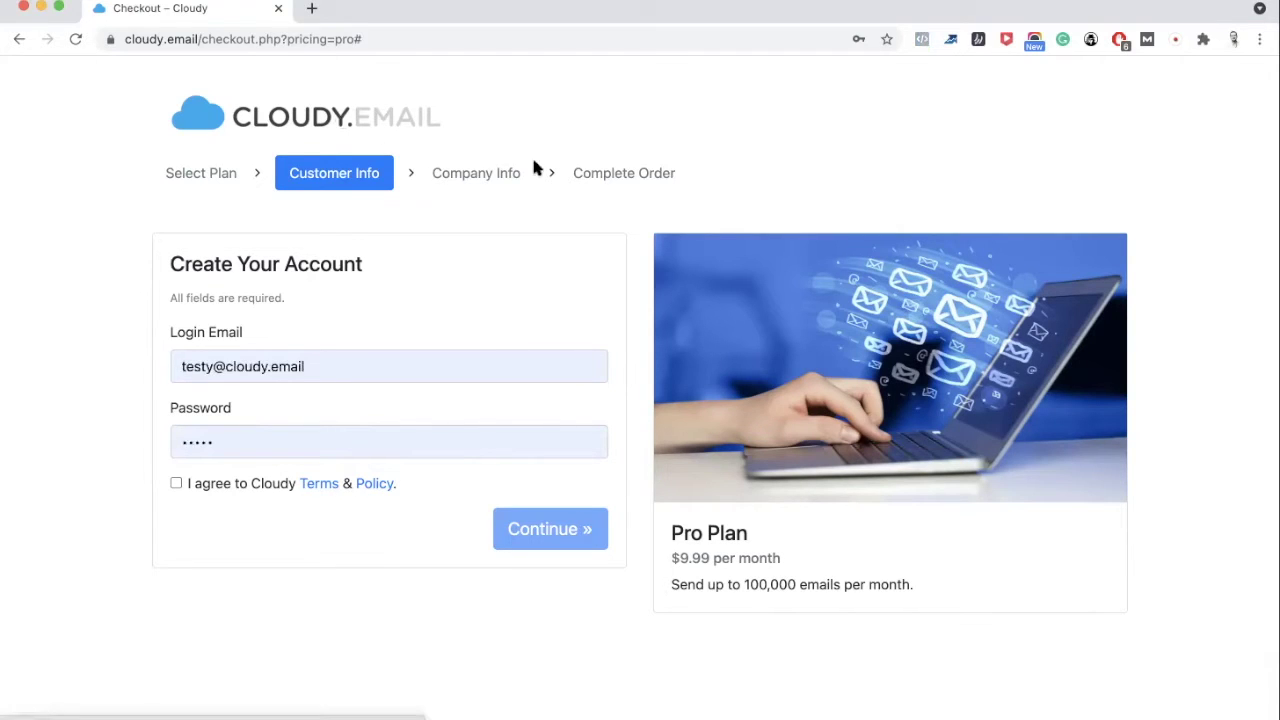
{"action": "left_click", "coordinate": [18, 40]}
{"action": "left_click", "coordinate": [12, 40]}
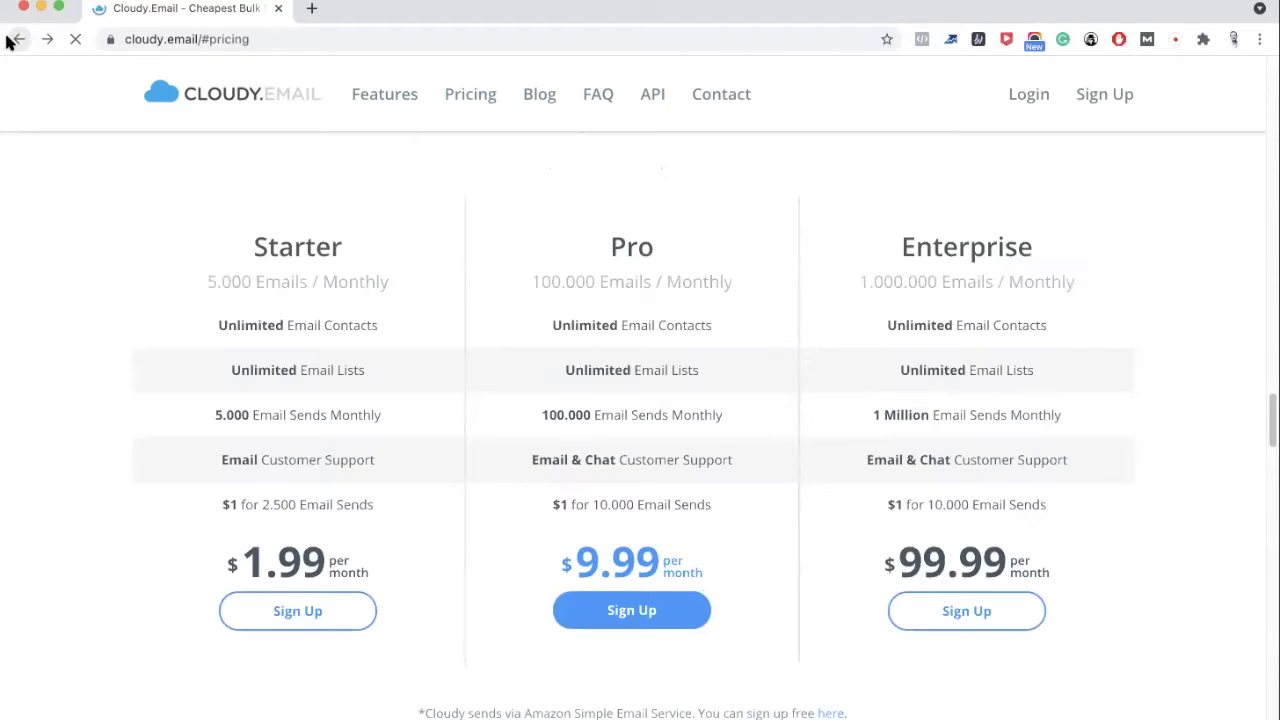
- Log in to the Cloudy account with the prefilled e-mail and password
{"action": "left_click", "coordinate": [1008, 104]}
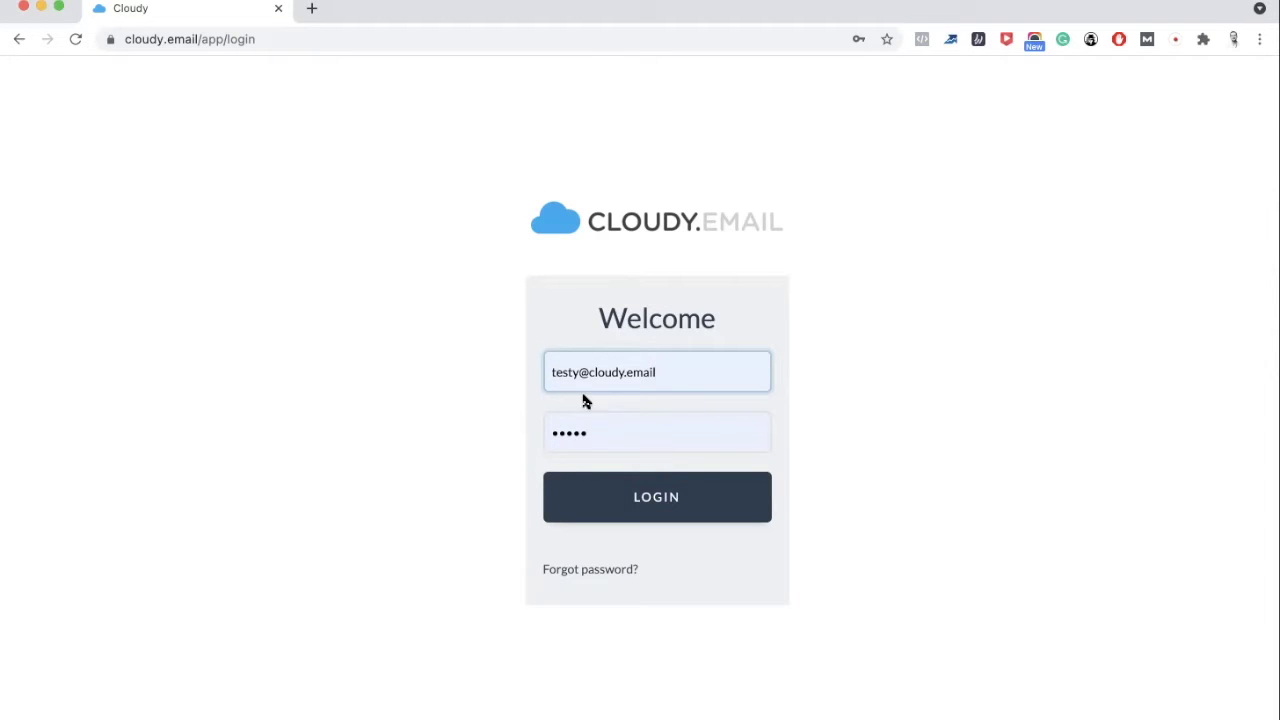
{"action": "left_click", "coordinate": [580, 373]}
{"action": "left_click", "coordinate": [889, 454]}
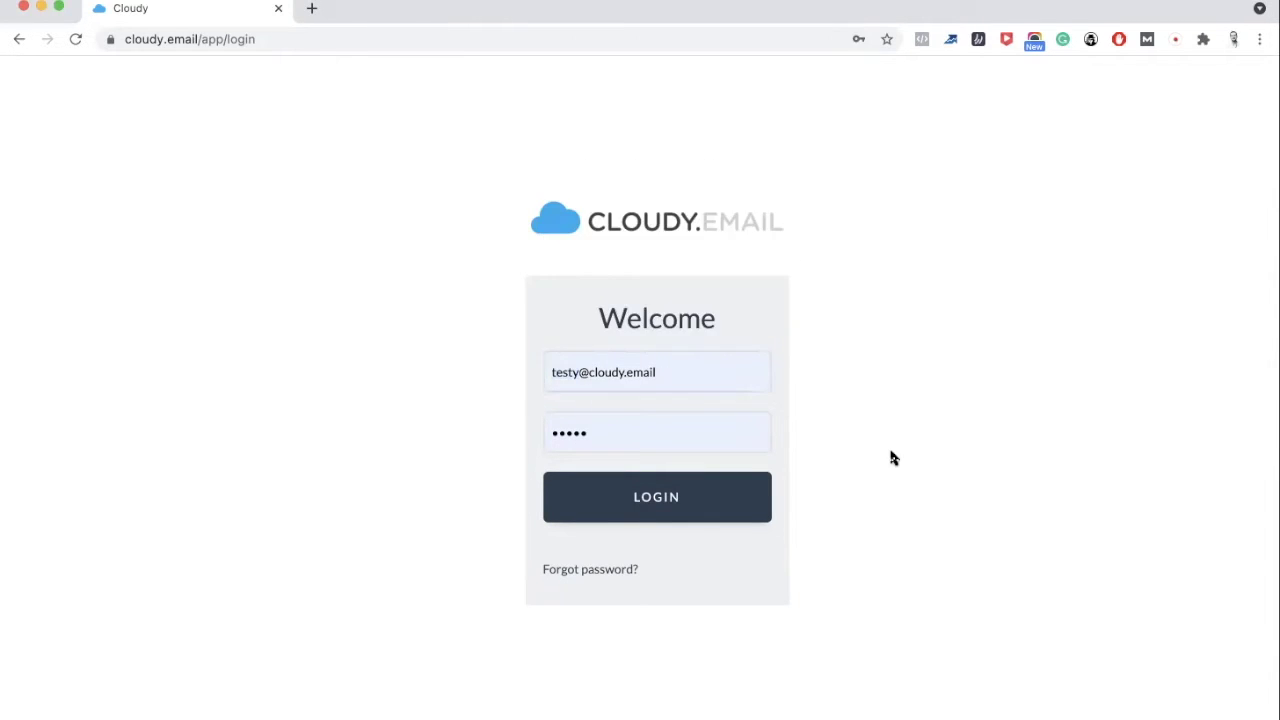
{"action": "left_click", "coordinate": [688, 519]}
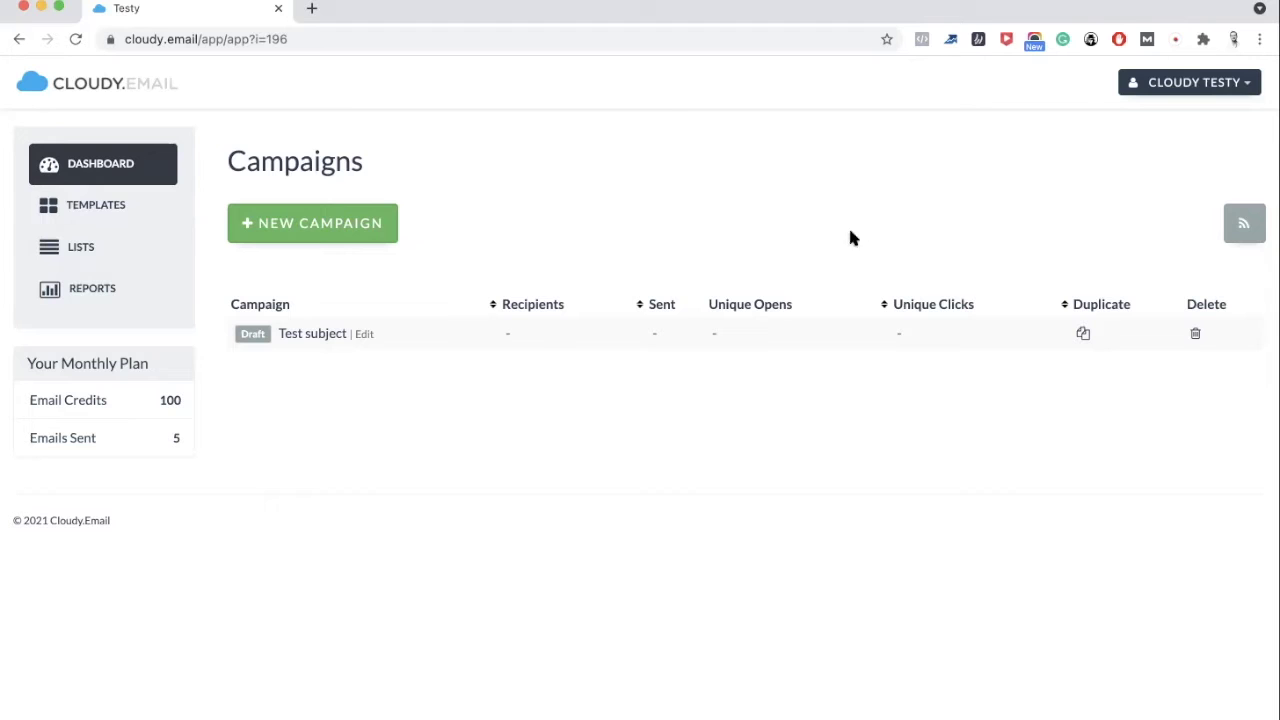
- Open the account settings and expand the Amazon Web Services Credentials section
{"action": "left_click", "coordinate": [1226, 86]}
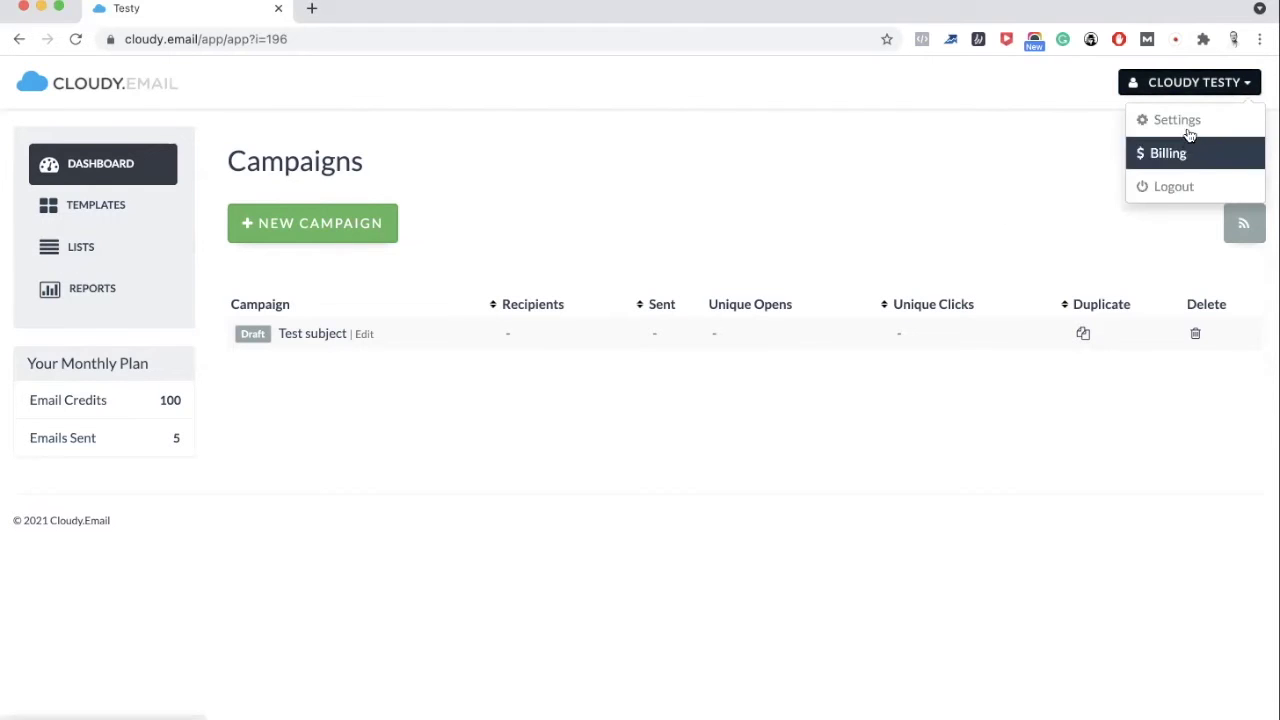
{"action": "left_click", "coordinate": [1188, 128]}
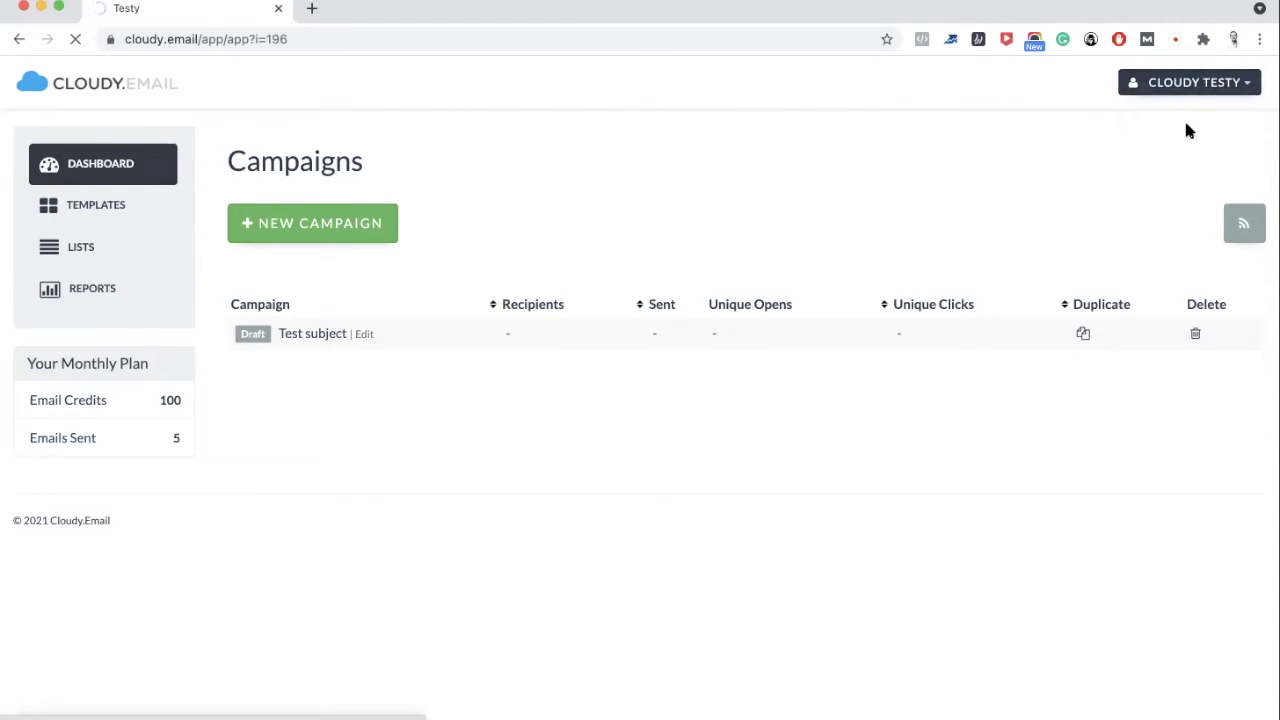
{"action": "scroll", "coordinate": [812, 413], "scroll_direction": "down", "scroll_amount": 1}
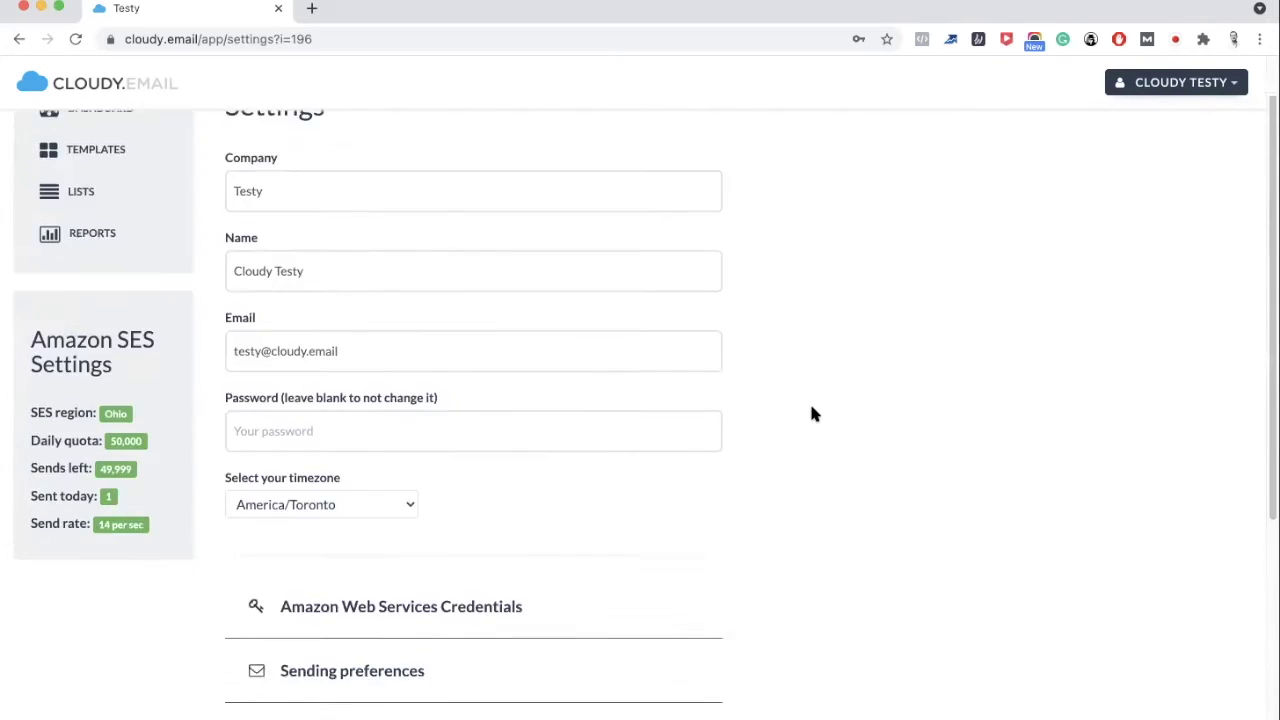
{"action": "scroll", "coordinate": [812, 413], "scroll_direction": "down", "scroll_amount": 2}
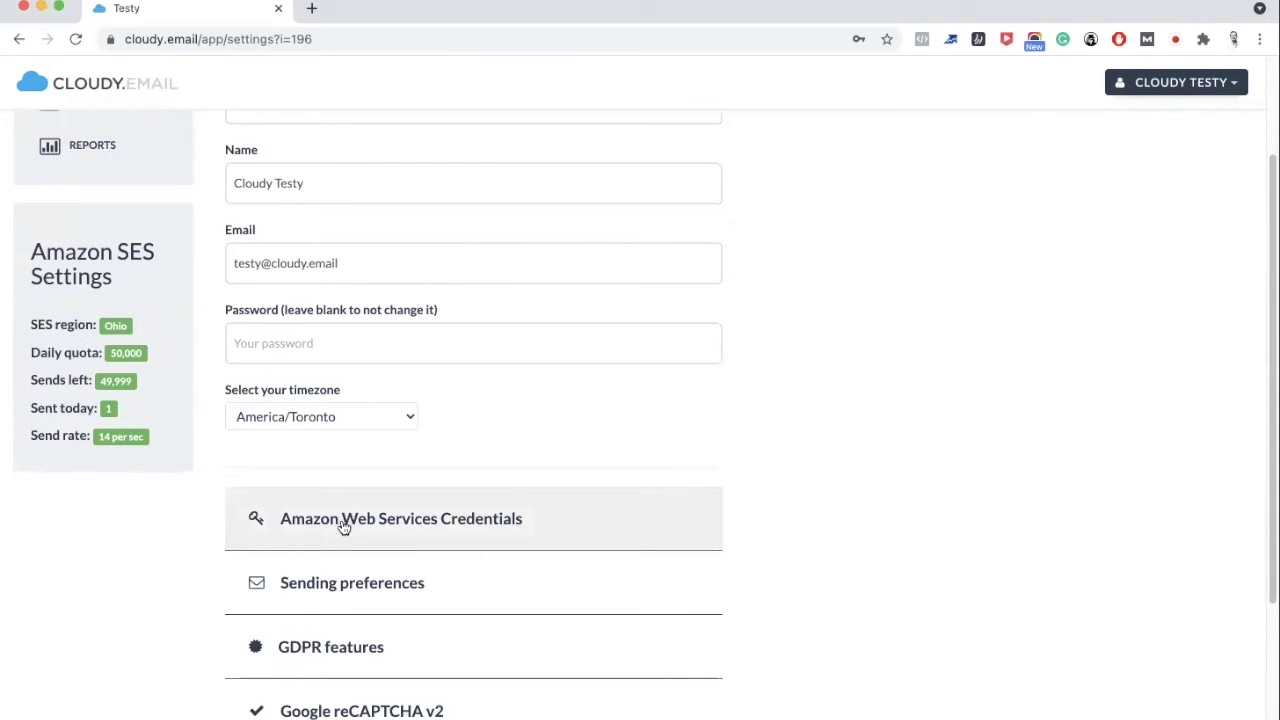
{"action": "left_click", "coordinate": [343, 520]}
- Examine the AWS access key, secret key and Amazon SES region fields in the credentials section
{"action": "scroll", "coordinate": [716, 555], "scroll_direction": "down", "scroll_amount": 3}
{"action": "scroll", "coordinate": [741, 583], "scroll_direction": "up", "scroll_amount": 3}
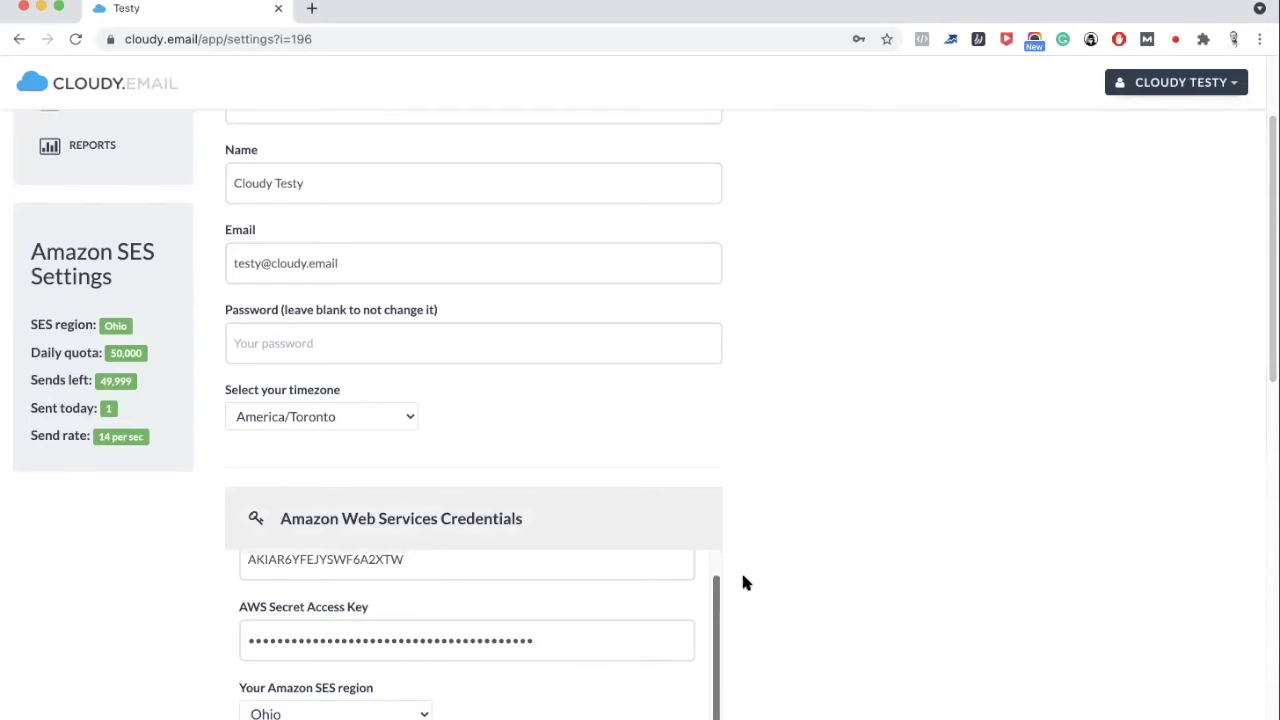
{"action": "scroll", "coordinate": [748, 588], "scroll_direction": "up", "scroll_amount": 2}
{"action": "scroll", "coordinate": [705, 625], "scroll_direction": "down", "scroll_amount": 4}
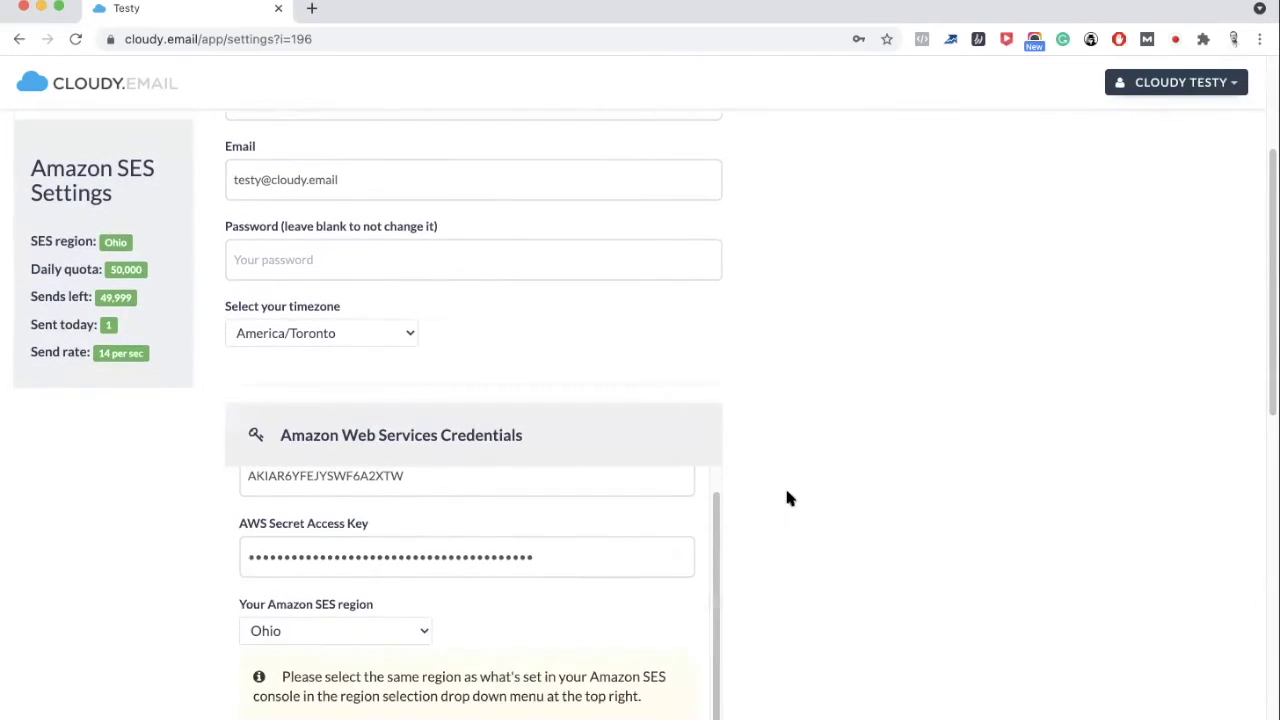
{"action": "scroll", "coordinate": [790, 500], "scroll_direction": "down", "scroll_amount": 3}
{"action": "scroll", "coordinate": [669, 357], "scroll_direction": "up", "scroll_amount": 1}
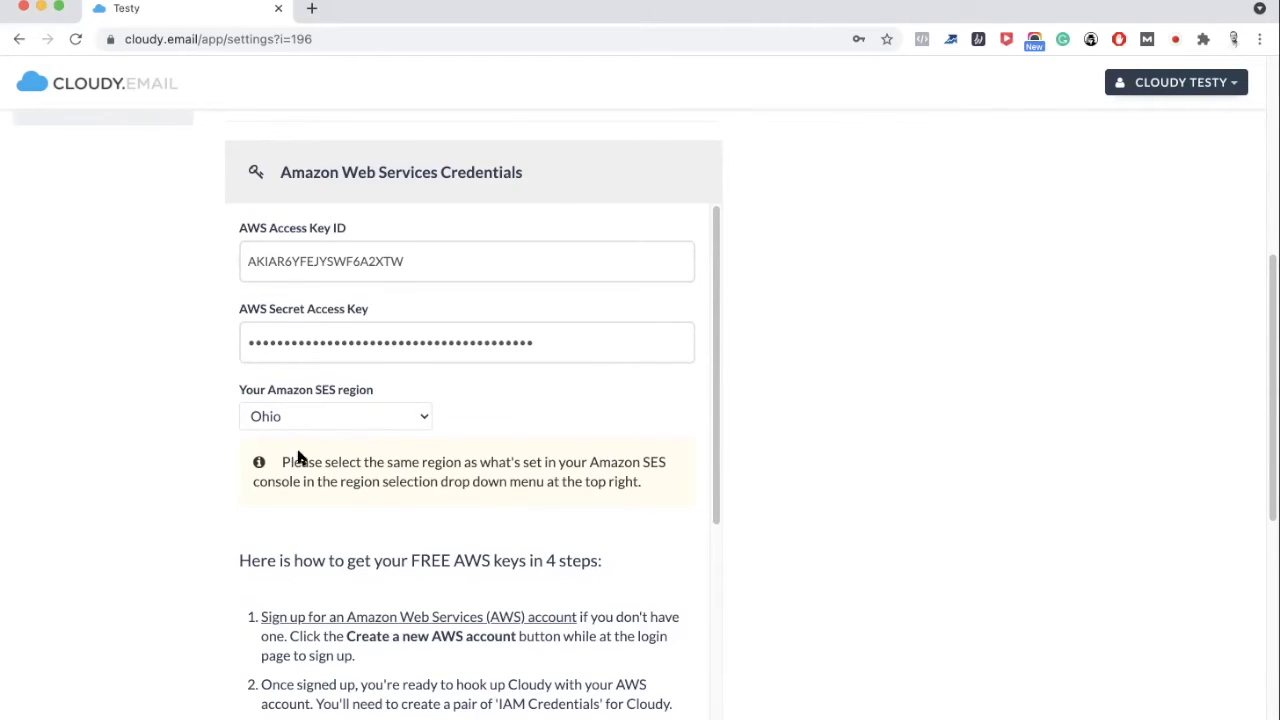
- Read the four-step instructions for getting AWS keys, from account sign-up to raising the SES sending limits
{"action": "scroll", "coordinate": [186, 500], "scroll_direction": "down", "scroll_amount": 3}
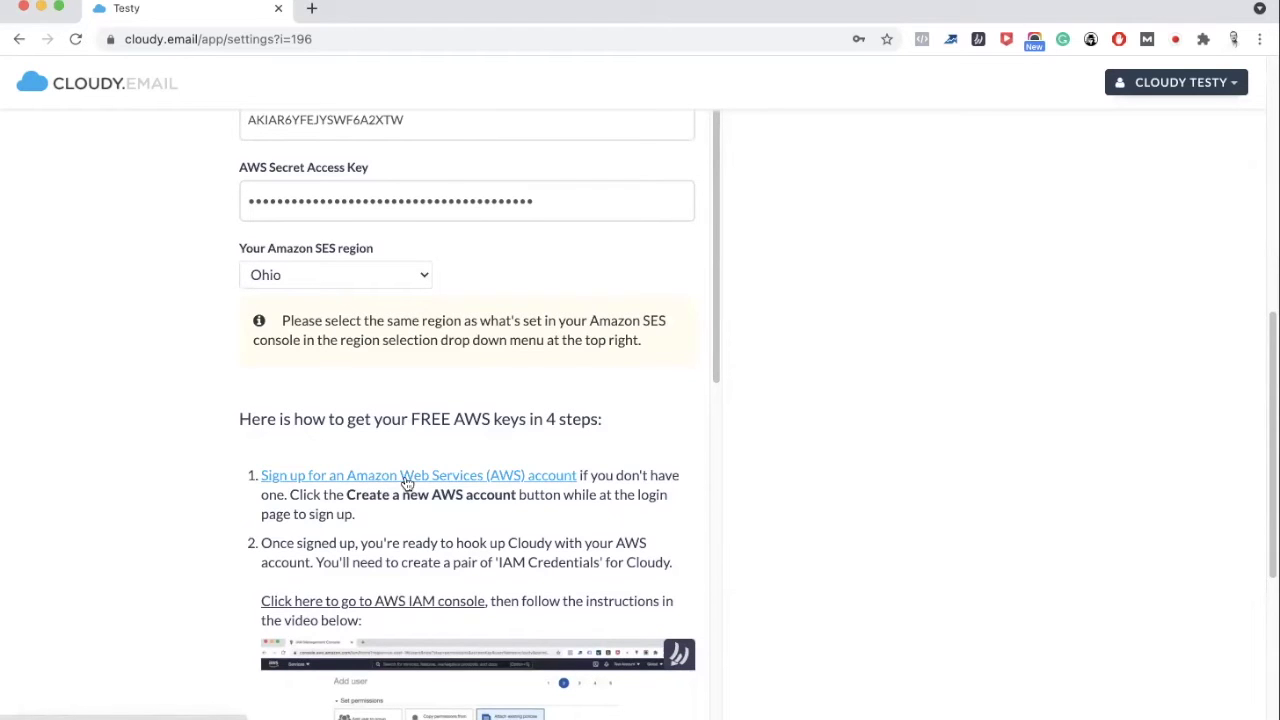
{"action": "scroll", "coordinate": [169, 540], "scroll_direction": "down", "scroll_amount": 3}
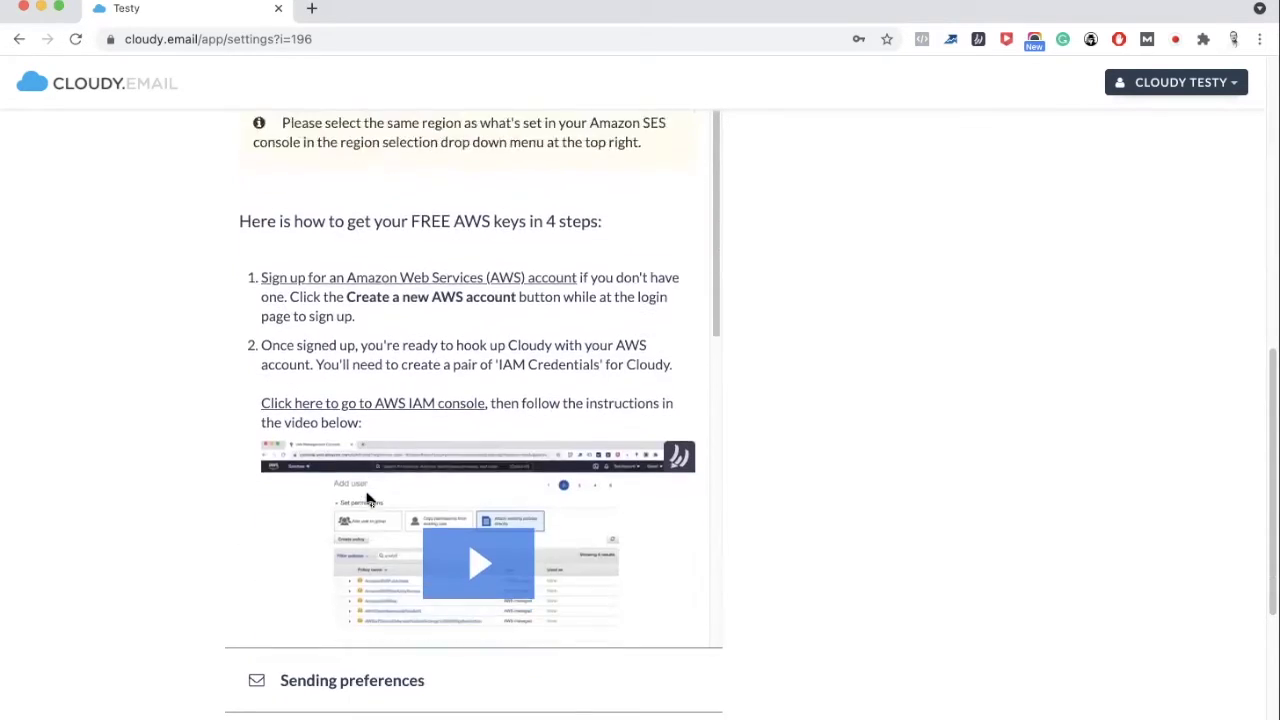
{"action": "scroll", "coordinate": [367, 499], "scroll_direction": "down", "scroll_amount": 1}
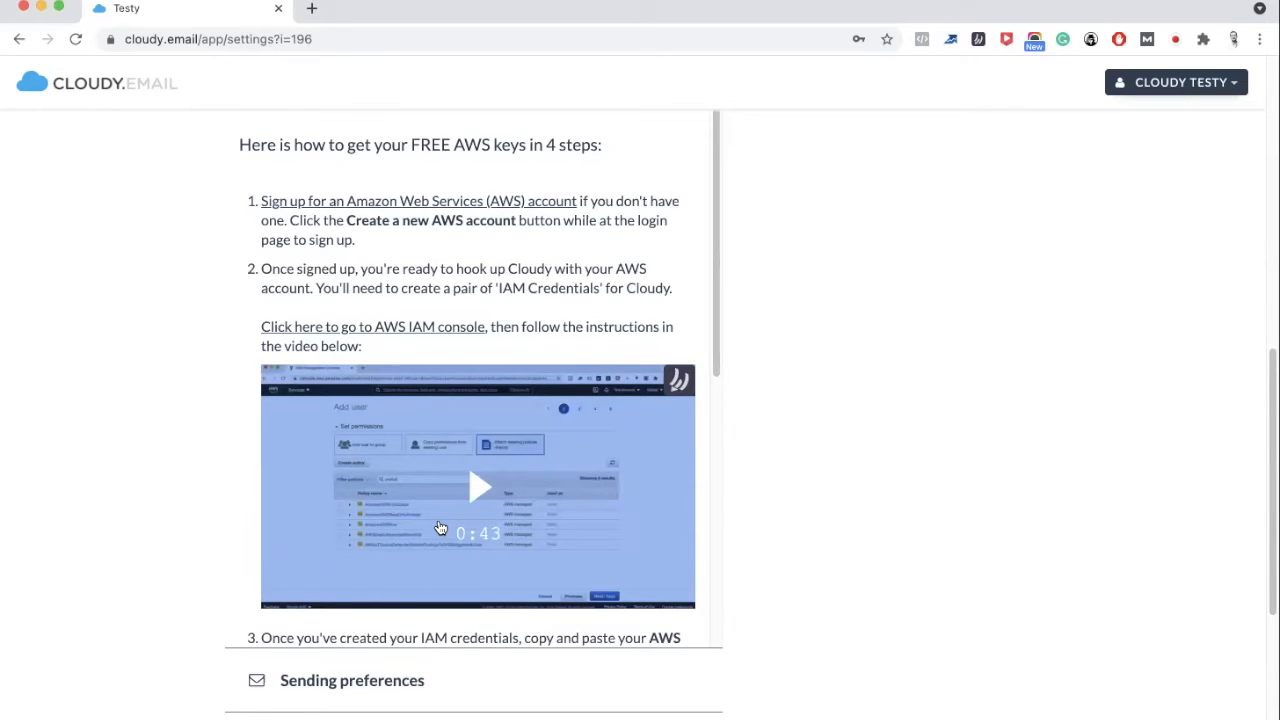
{"action": "scroll", "coordinate": [440, 528], "scroll_direction": "down", "scroll_amount": 3}
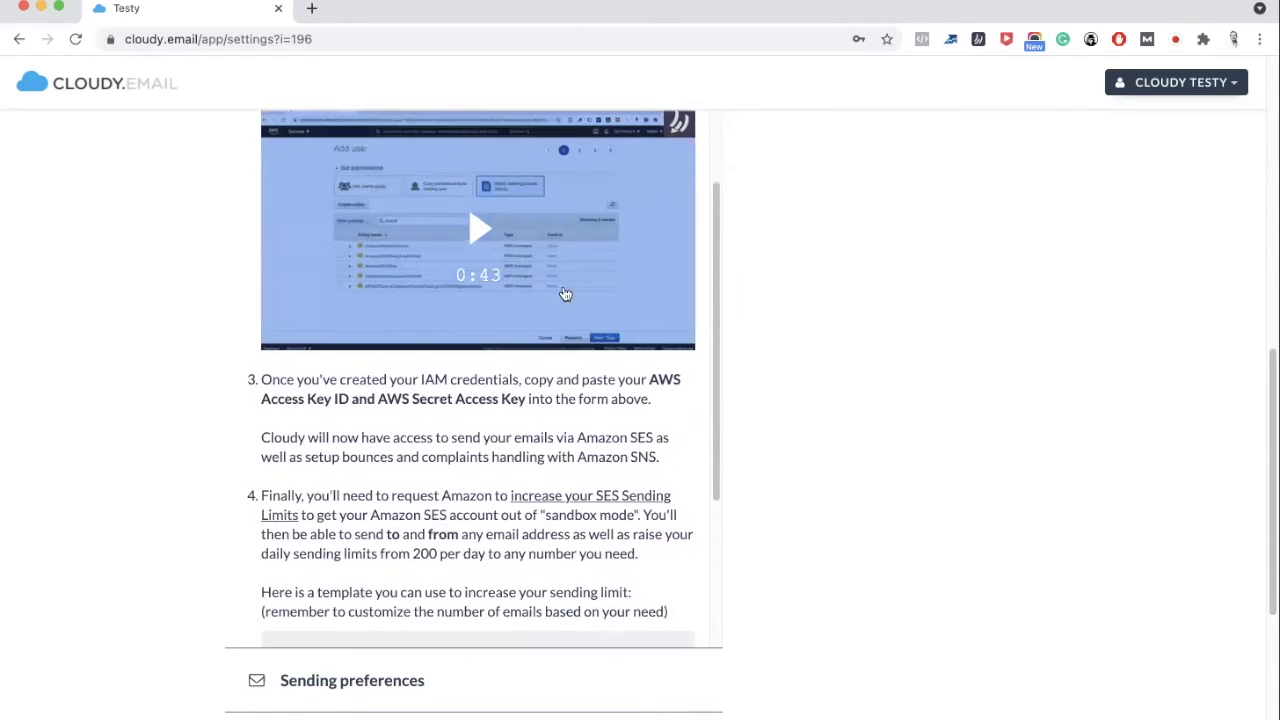
{"action": "scroll", "coordinate": [500, 451], "scroll_direction": "down", "scroll_amount": 2}
{"action": "scroll", "coordinate": [497, 455], "scroll_direction": "down", "scroll_amount": 3}
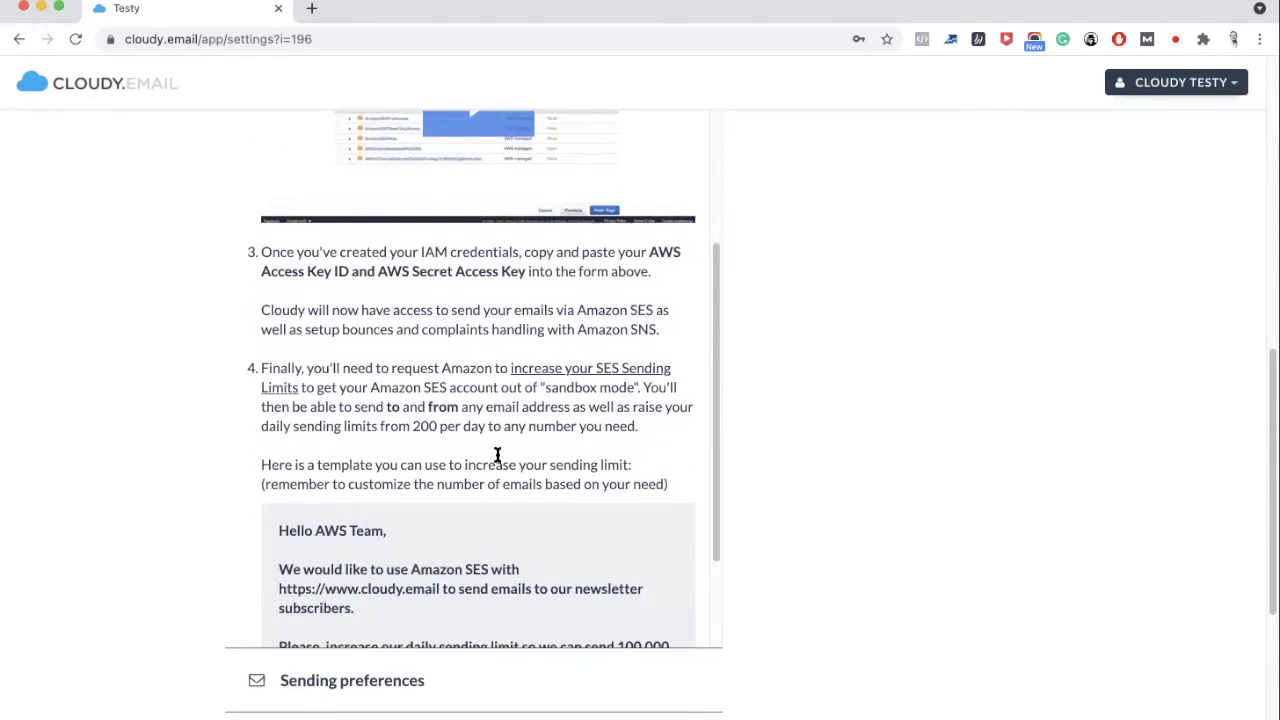
- Return to the credentials form and select the value in the AWS Access Key ID field
{"action": "scroll", "coordinate": [497, 455], "scroll_direction": "up", "scroll_amount": 4}
{"action": "scroll", "coordinate": [497, 455], "scroll_direction": "up", "scroll_amount": 5}
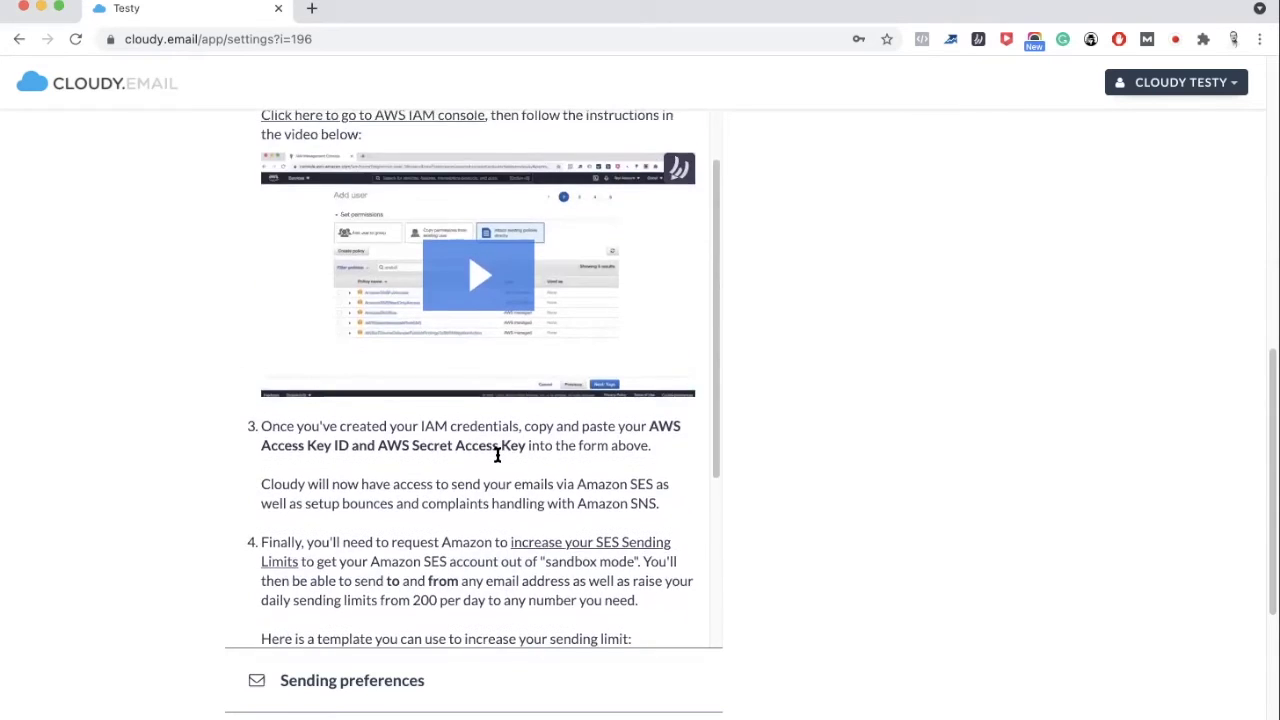
{"action": "scroll", "coordinate": [497, 455], "scroll_direction": "up", "scroll_amount": 2}
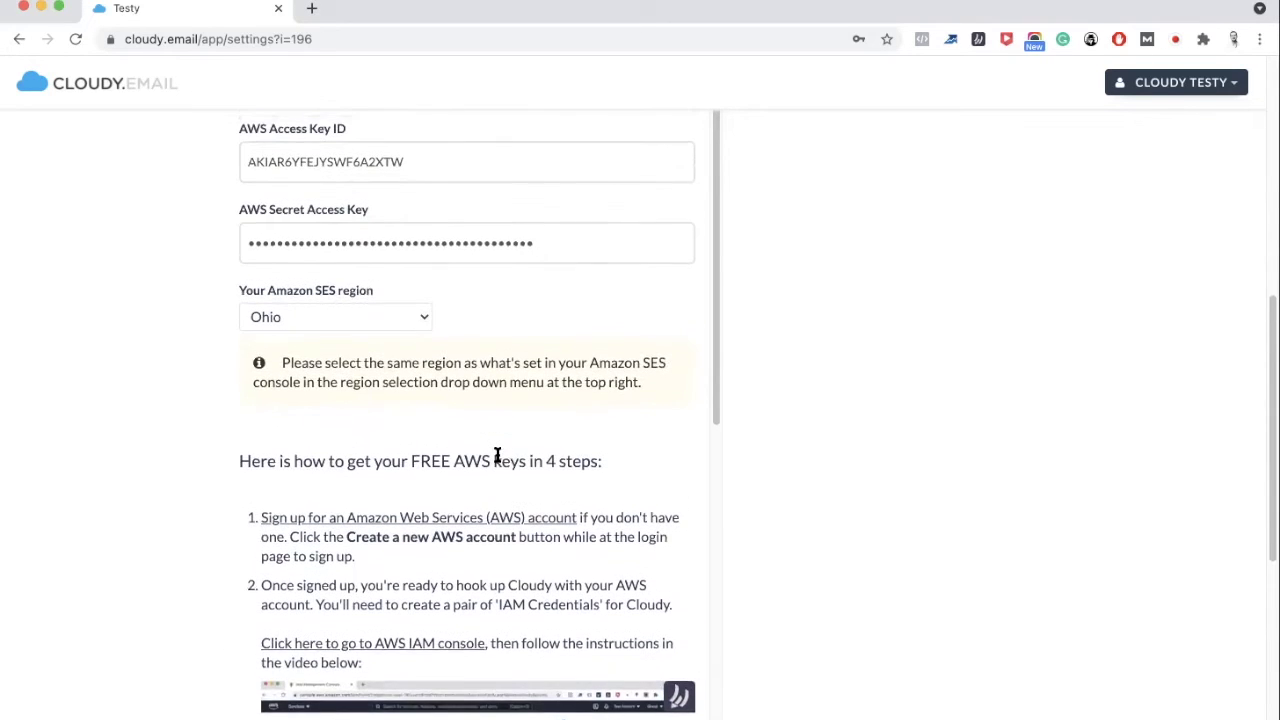
{"action": "left_click_drag", "start_coordinate": [245, 197], "coordinate": [391, 200]}
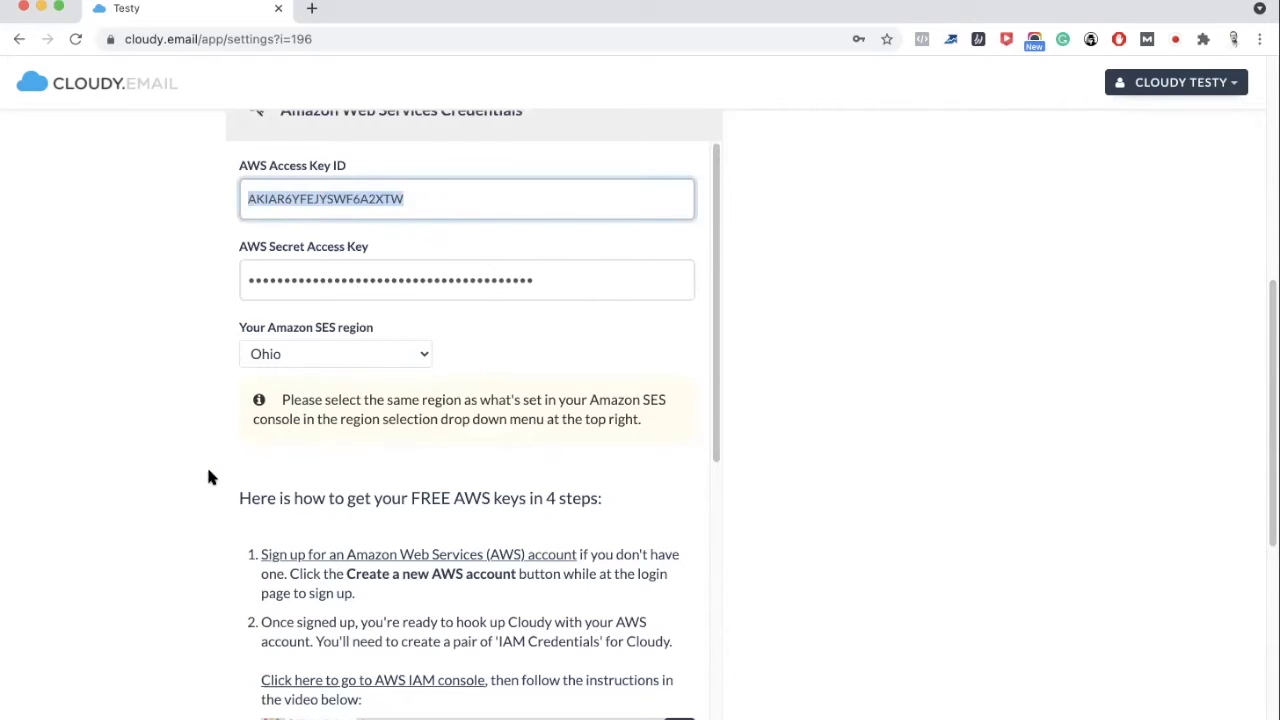
- Review the SES sending-limit request template, highlighting the whole message, the daily email amount and the company website sentence
{"action": "scroll", "coordinate": [208, 477], "scroll_direction": "down", "scroll_amount": 5}
{"action": "scroll", "coordinate": [208, 477], "scroll_direction": "up", "scroll_amount": 2}
{"action": "scroll", "coordinate": [370, 424], "scroll_direction": "down", "scroll_amount": 6}
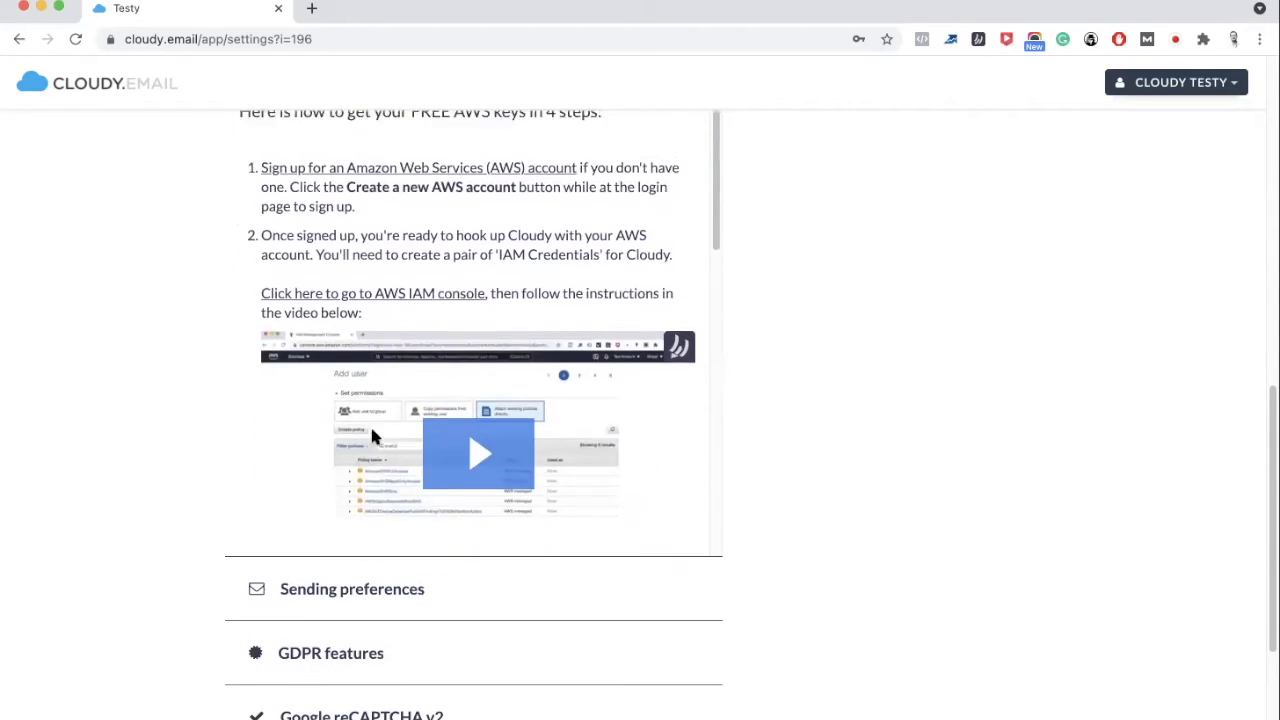
{"action": "scroll", "coordinate": [371, 428], "scroll_direction": "down", "scroll_amount": 2}
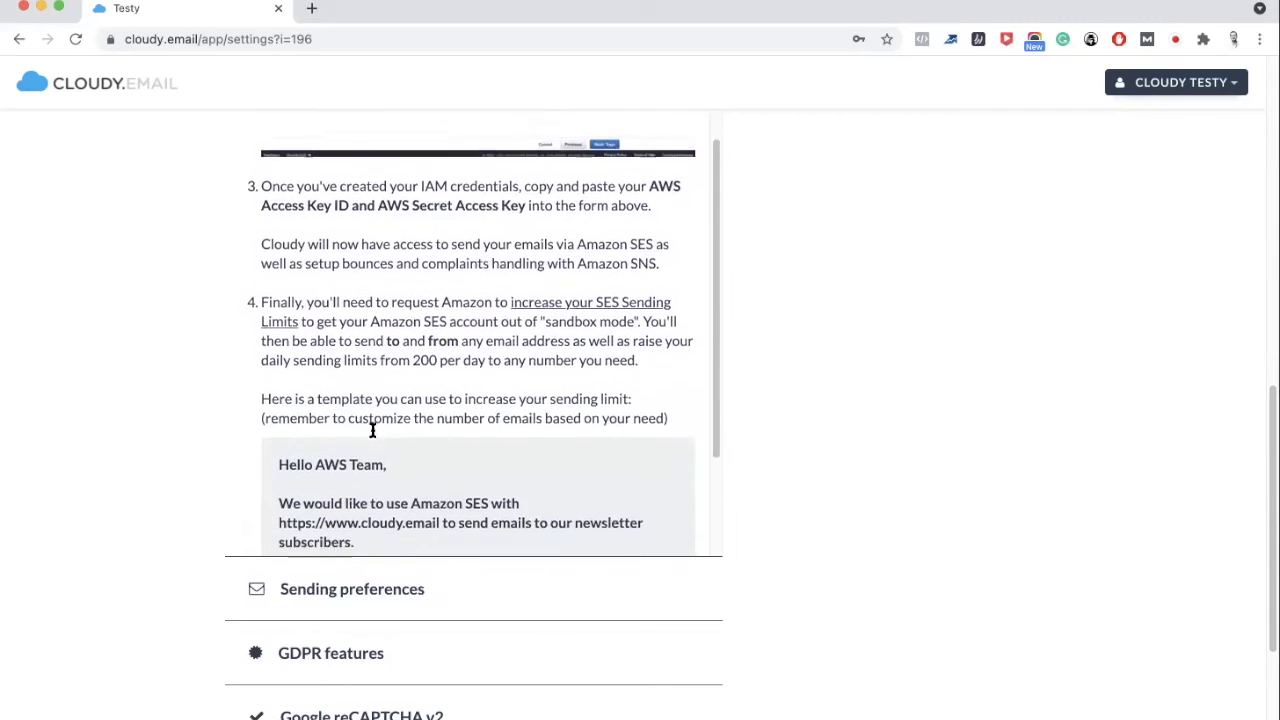
{"action": "scroll", "coordinate": [571, 268], "scroll_direction": "down", "scroll_amount": 3}
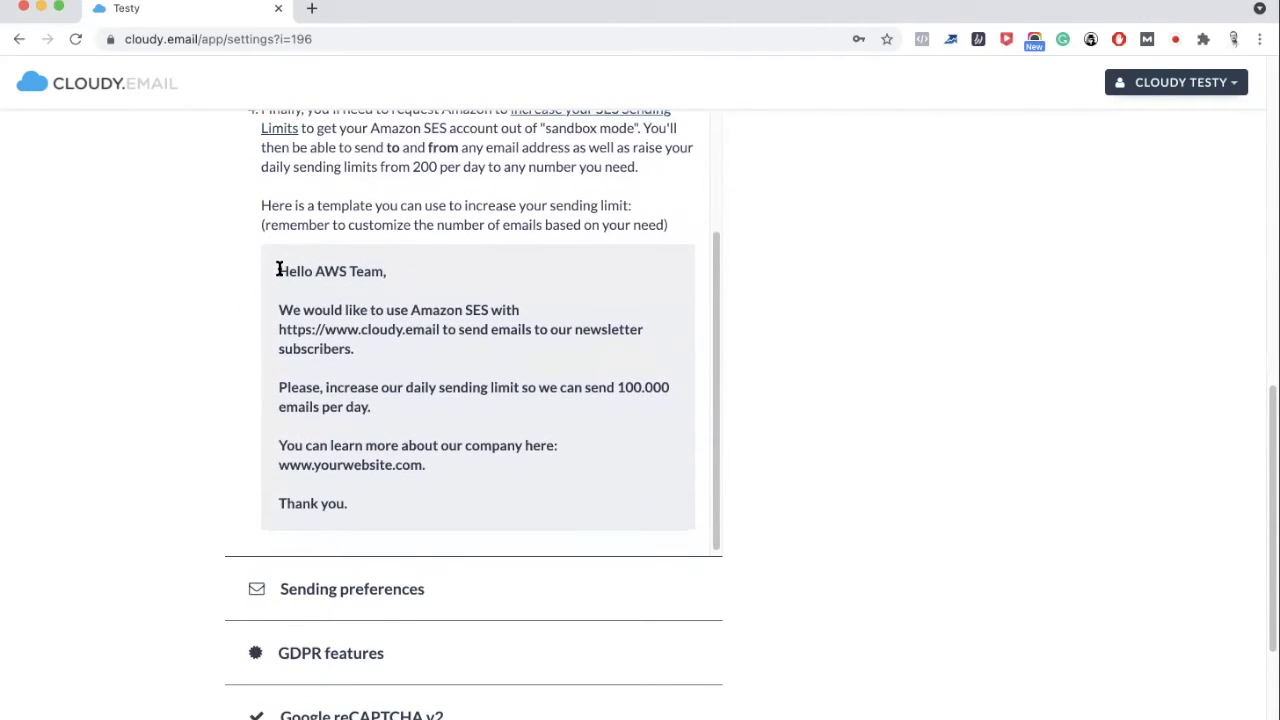
{"action": "left_click_drag", "start_coordinate": [279, 270], "coordinate": [398, 492]}
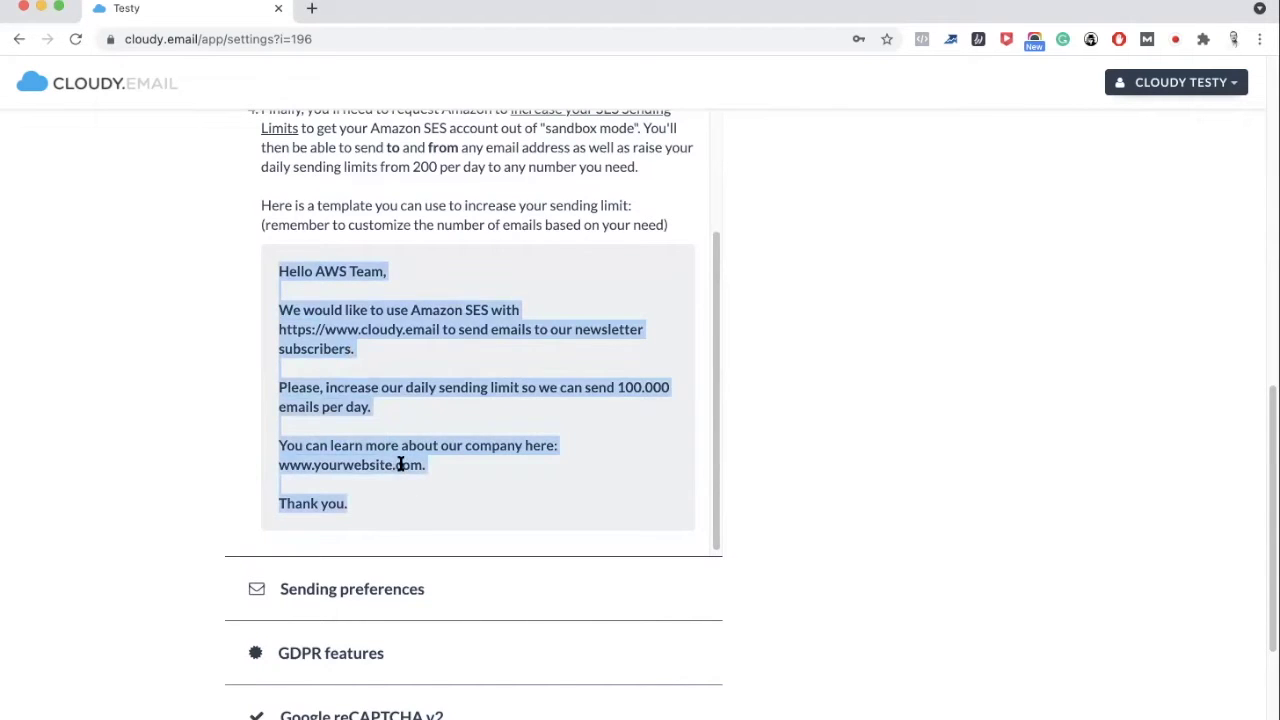
{"action": "left_click", "coordinate": [400, 466]}
{"action": "left_click_drag", "start_coordinate": [617, 387], "coordinate": [669, 400]}
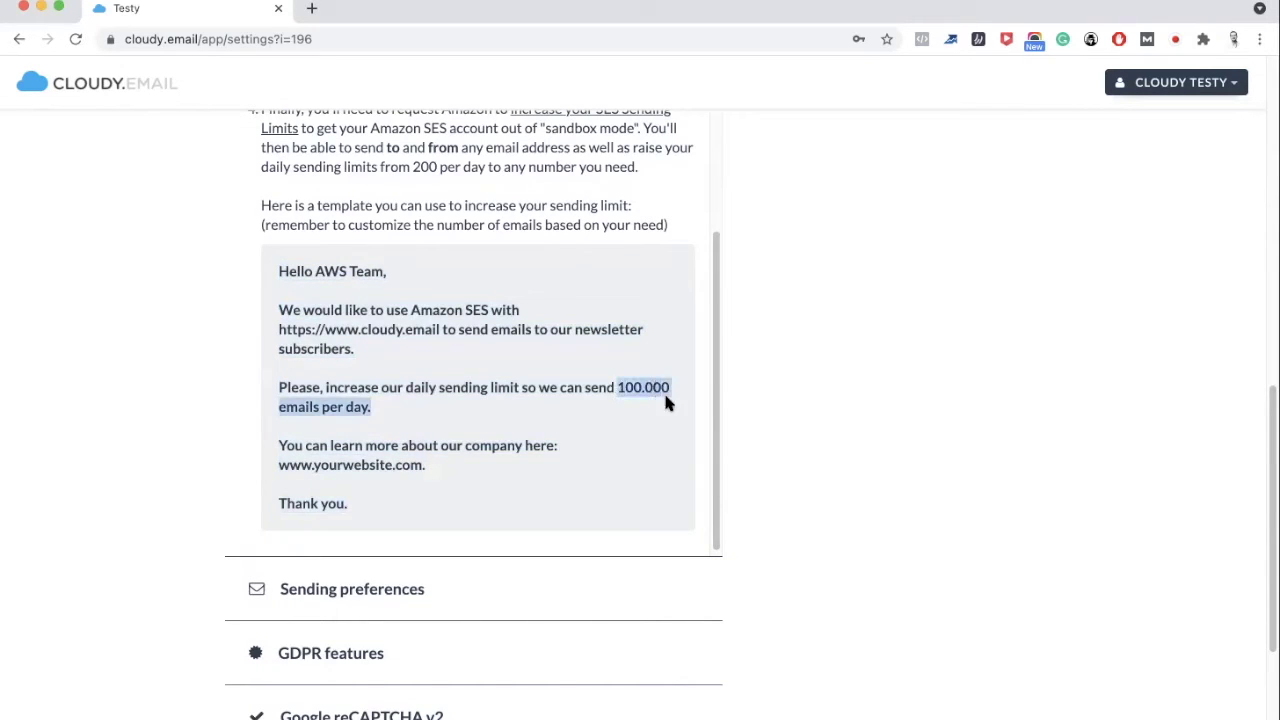
{"action": "left_click_drag", "start_coordinate": [427, 466], "coordinate": [250, 444]}
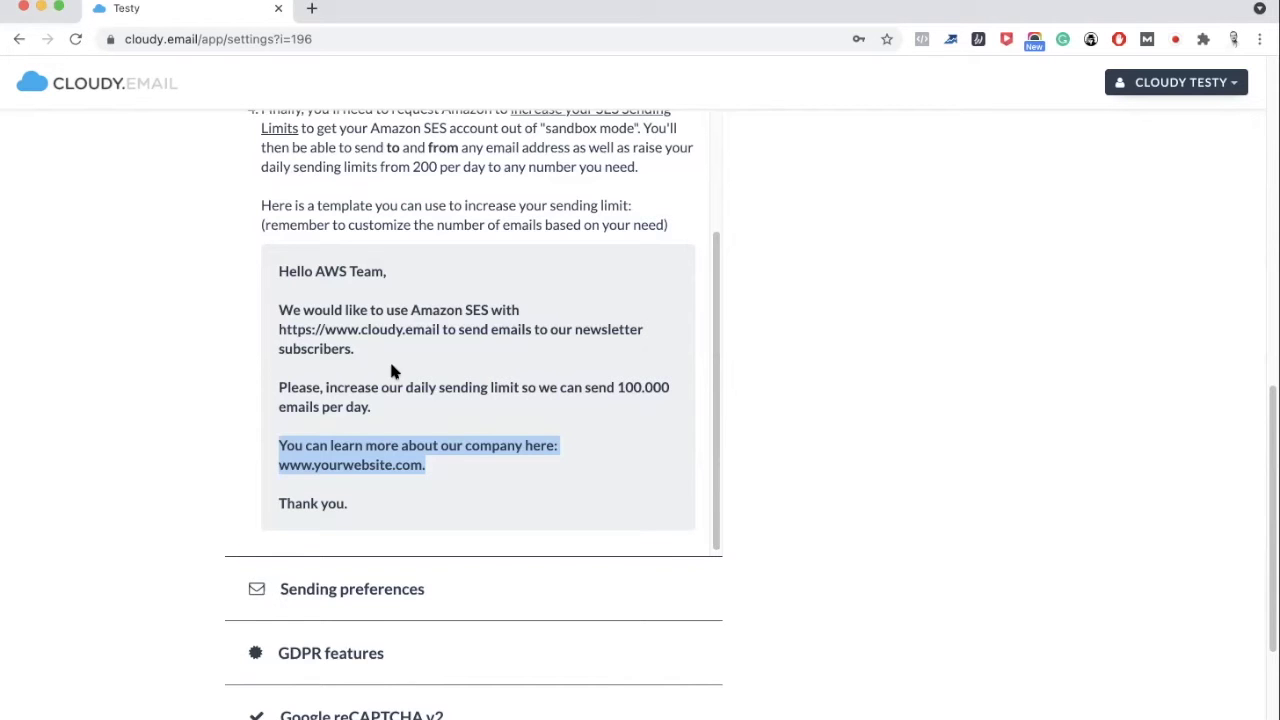
- Review the Amazon SES Settings summary, highlighting the daily quota, sends left and send rate
{"action": "scroll", "coordinate": [391, 350], "scroll_direction": "up", "scroll_amount": 15}
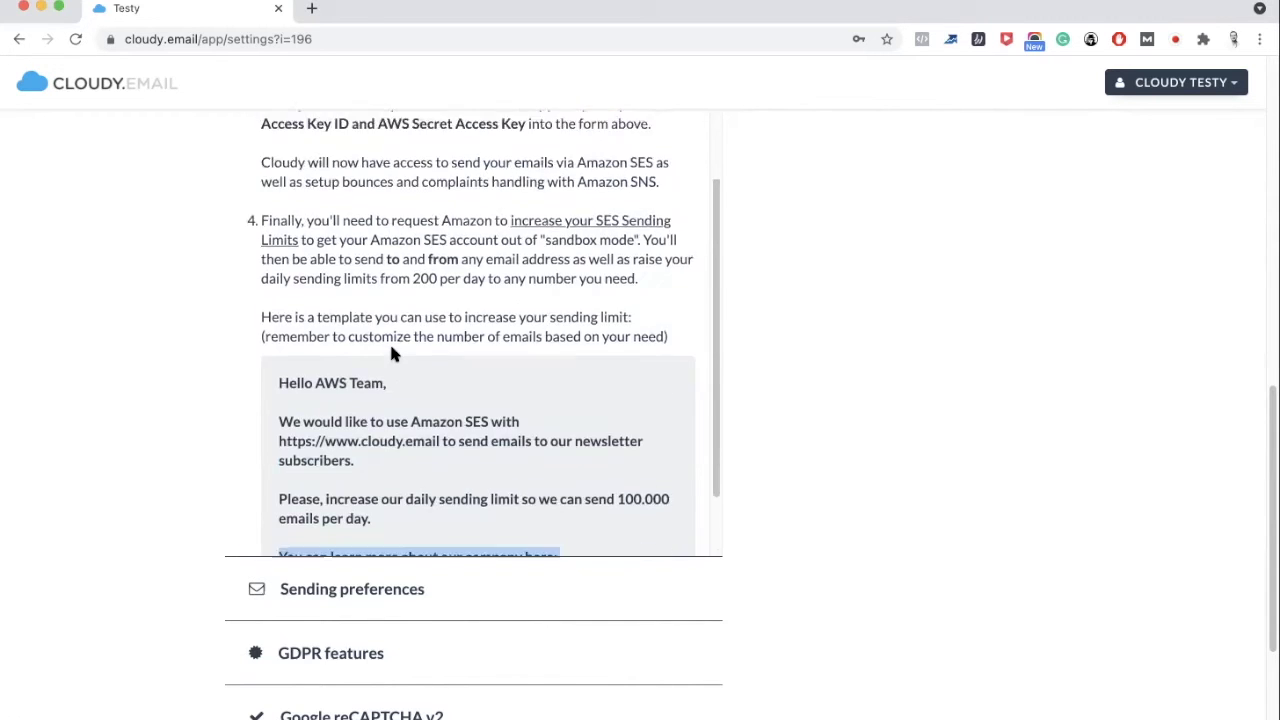
{"action": "scroll", "coordinate": [391, 349], "scroll_direction": "up", "scroll_amount": 3}
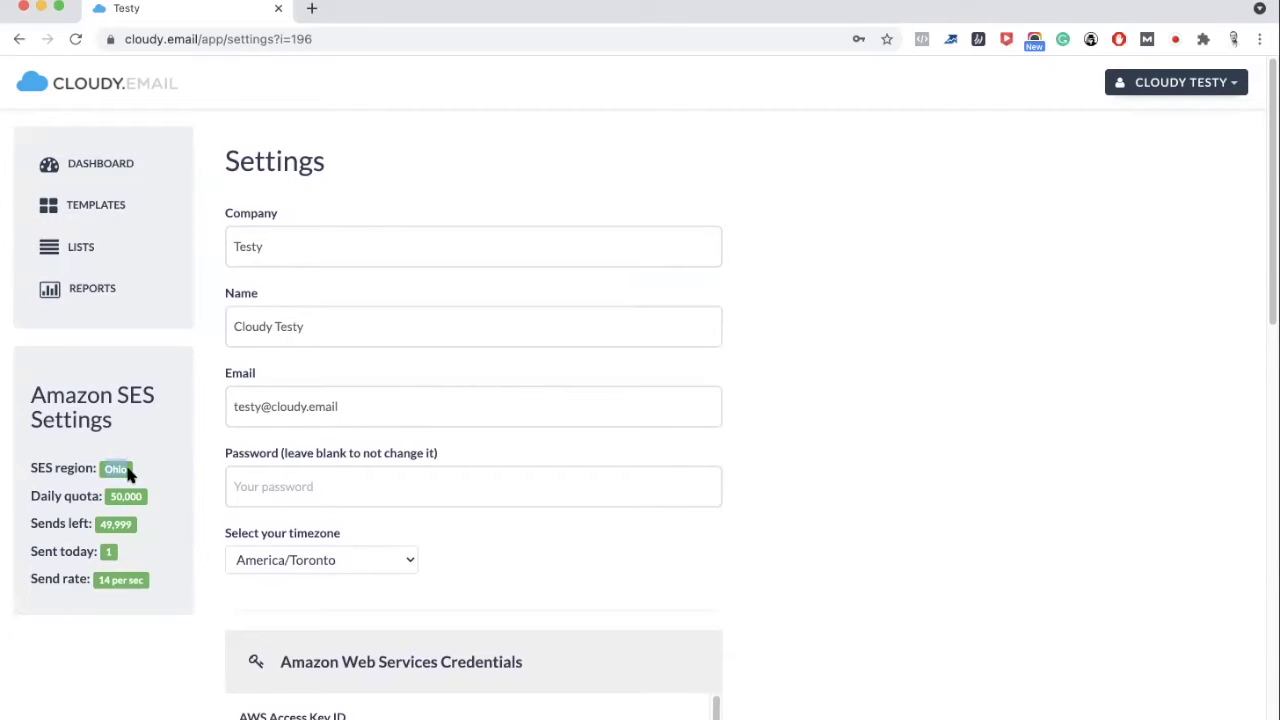
{"action": "left_click_drag", "start_coordinate": [107, 497], "coordinate": [136, 508]}
{"action": "left_click", "coordinate": [104, 525]}
{"action": "left_click_drag", "start_coordinate": [31, 490], "coordinate": [133, 533]}
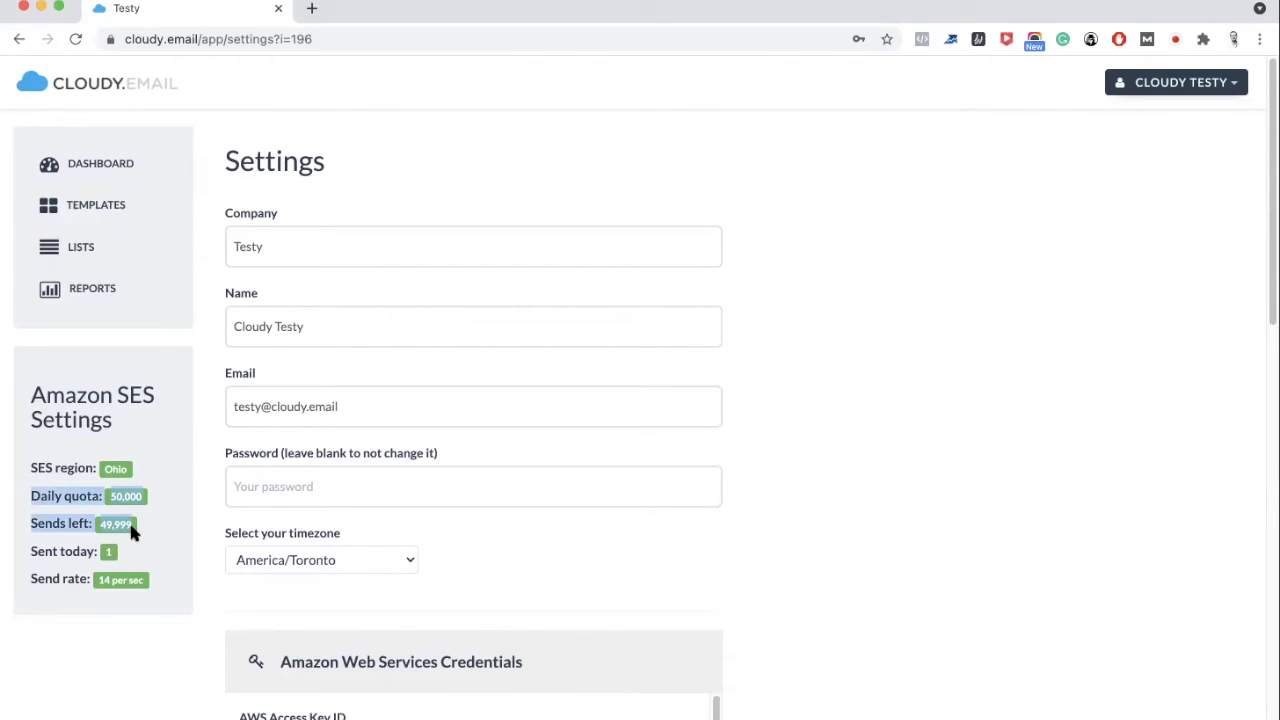
{"action": "left_click", "coordinate": [146, 525]}
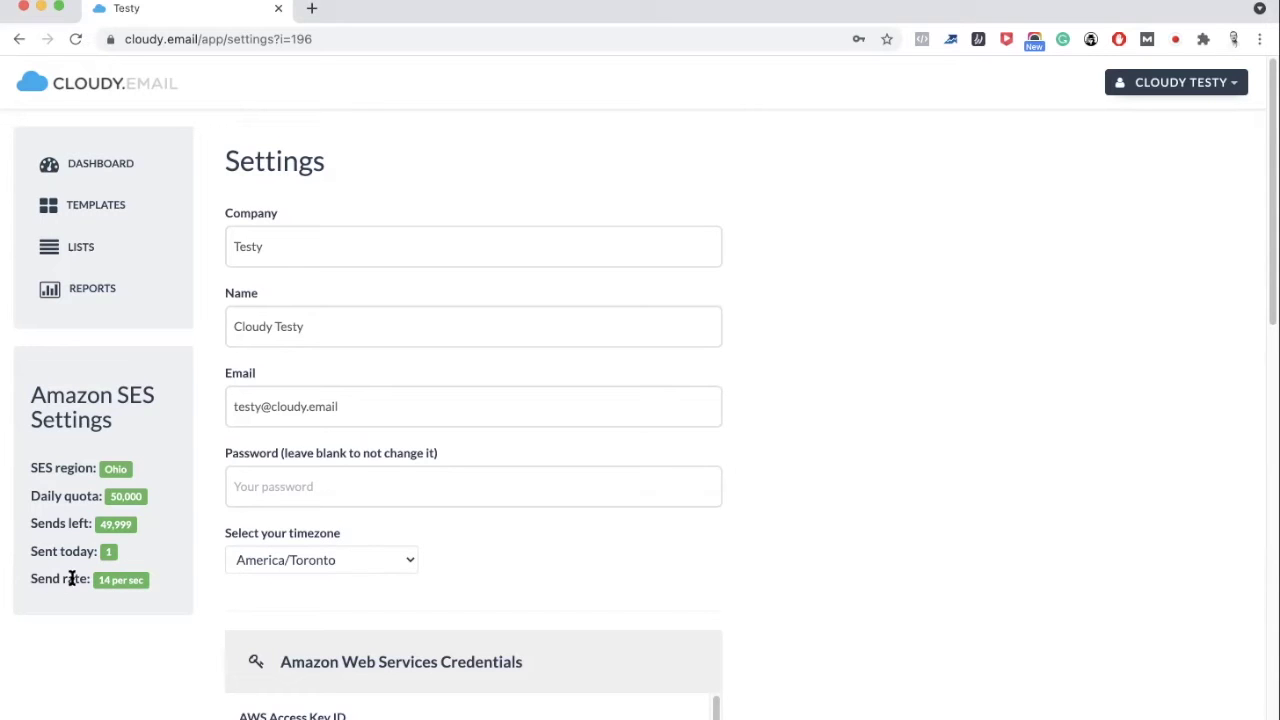
{"action": "left_click_drag", "start_coordinate": [97, 580], "coordinate": [143, 588]}
{"action": "left_click", "coordinate": [137, 582]}
- Look over the Amazon Web Services credentials form and its key setup instructions once more
{"action": "scroll", "coordinate": [489, 467], "scroll_direction": "down", "scroll_amount": 5}
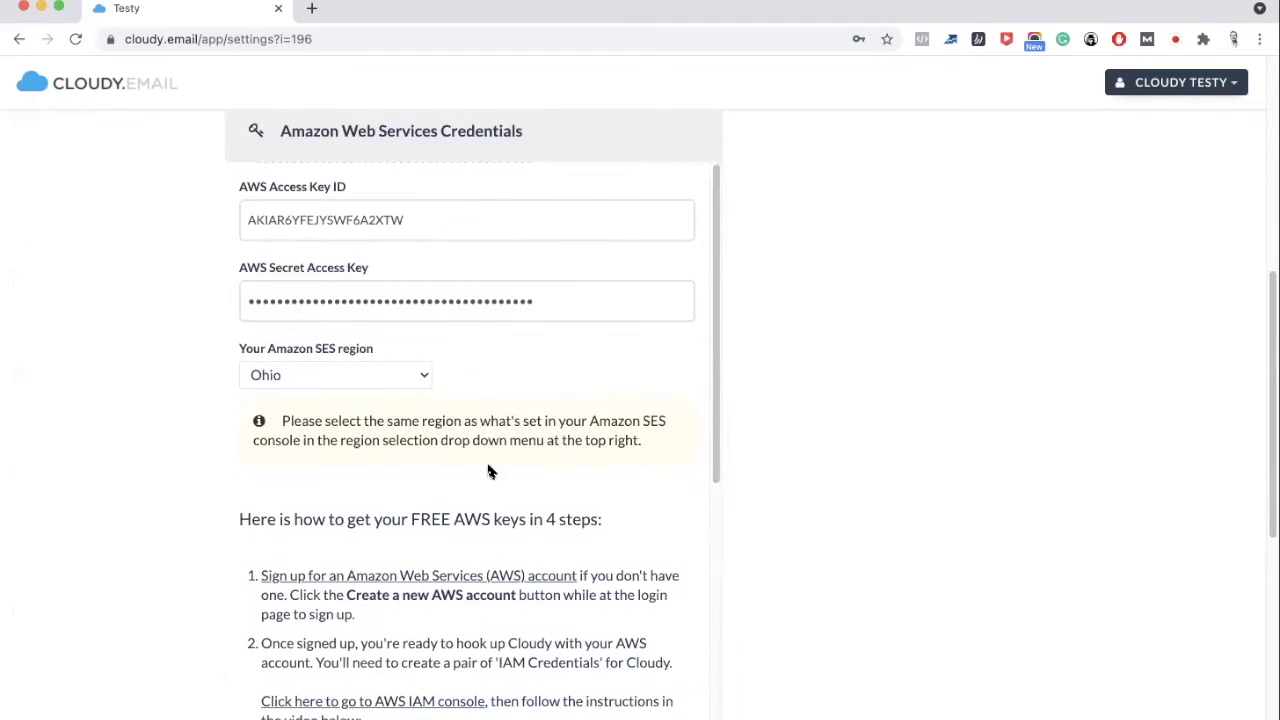
{"action": "scroll", "coordinate": [716, 436], "scroll_direction": "down", "scroll_amount": 7}
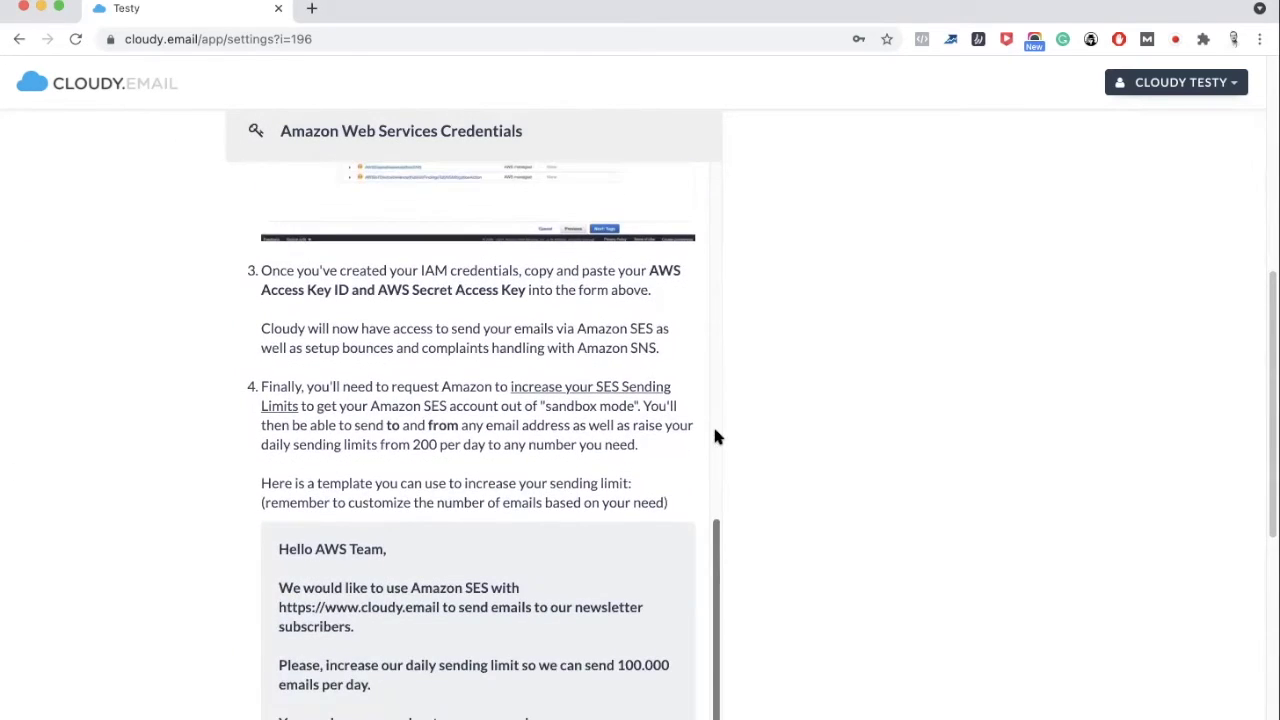
{"action": "scroll", "coordinate": [762, 438], "scroll_direction": "down", "scroll_amount": 2}
{"action": "scroll", "coordinate": [762, 438], "scroll_direction": "up", "scroll_amount": 4}
{"action": "scroll", "coordinate": [762, 438], "scroll_direction": "up", "scroll_amount": 3}
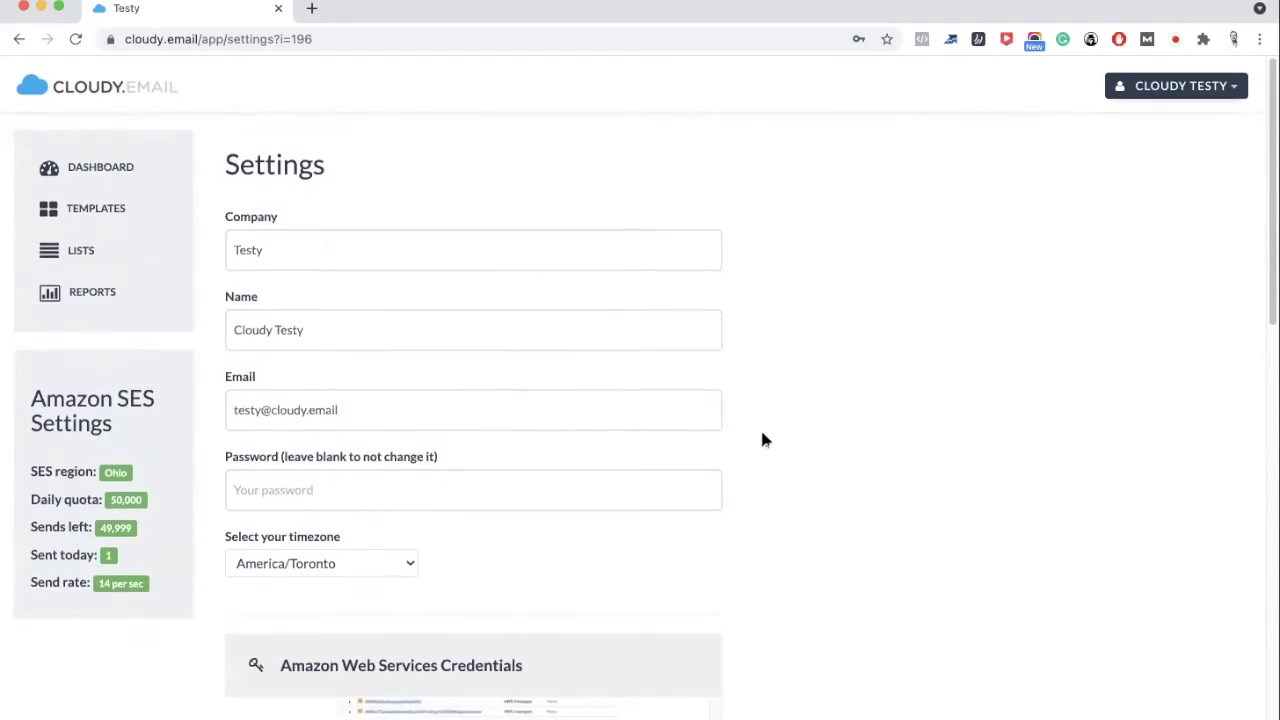
- Open the campaigns dashboard and highlight the email credits and emails sent in the monthly plan summary
{"action": "left_click", "coordinate": [95, 167]}
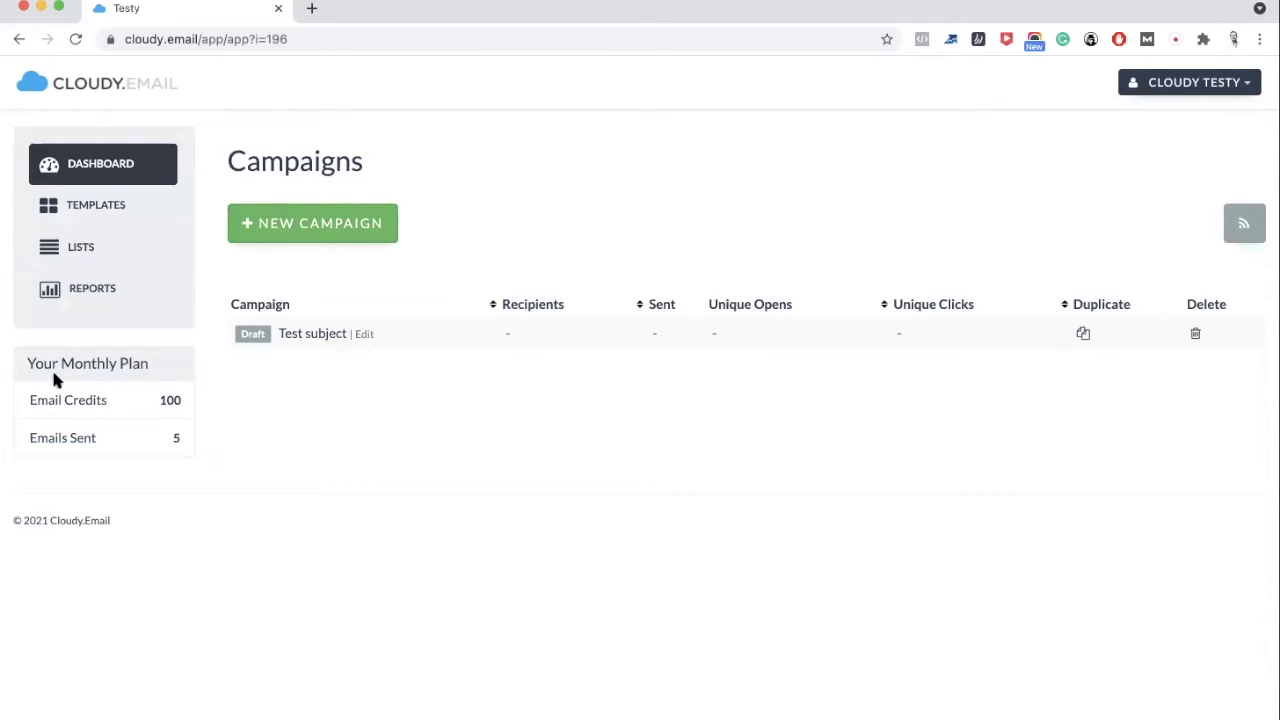
{"action": "triple_click", "coordinate": [175, 400]}
{"action": "left_click", "coordinate": [175, 400]}
{"action": "triple_click", "coordinate": [175, 400]}
{"action": "triple_click", "coordinate": [180, 440]}
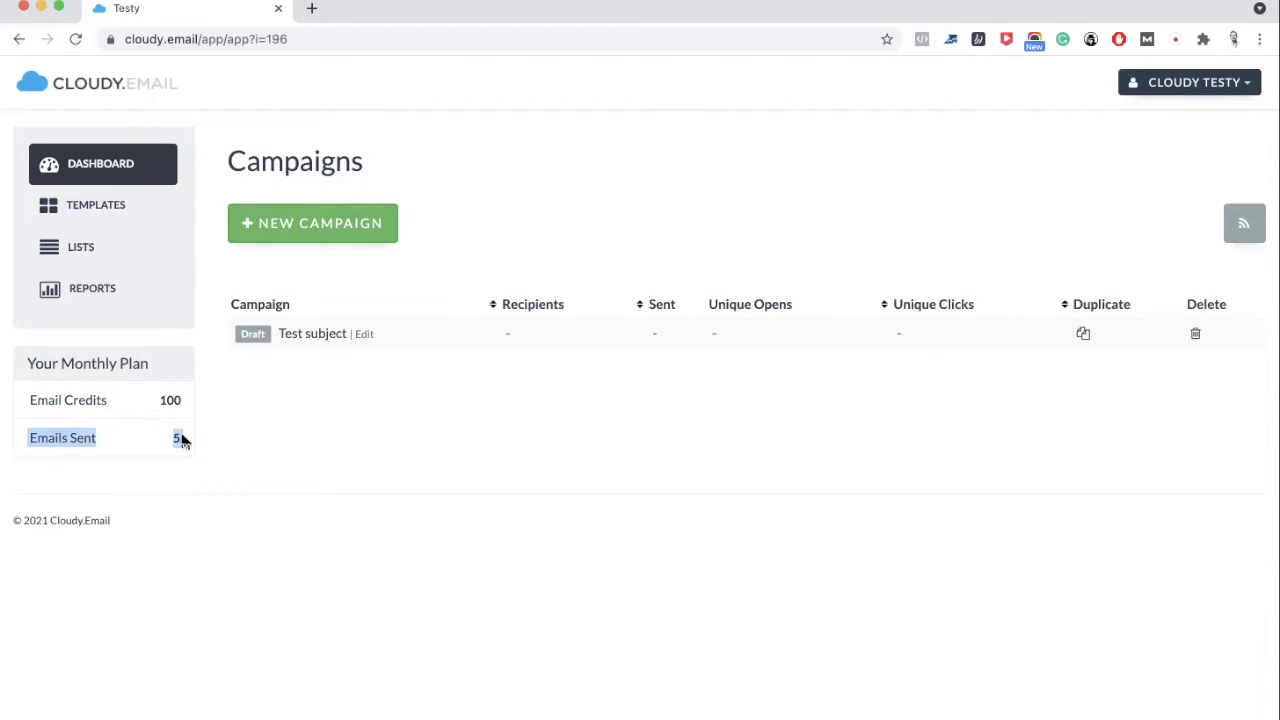
{"action": "left_click", "coordinate": [219, 412]}
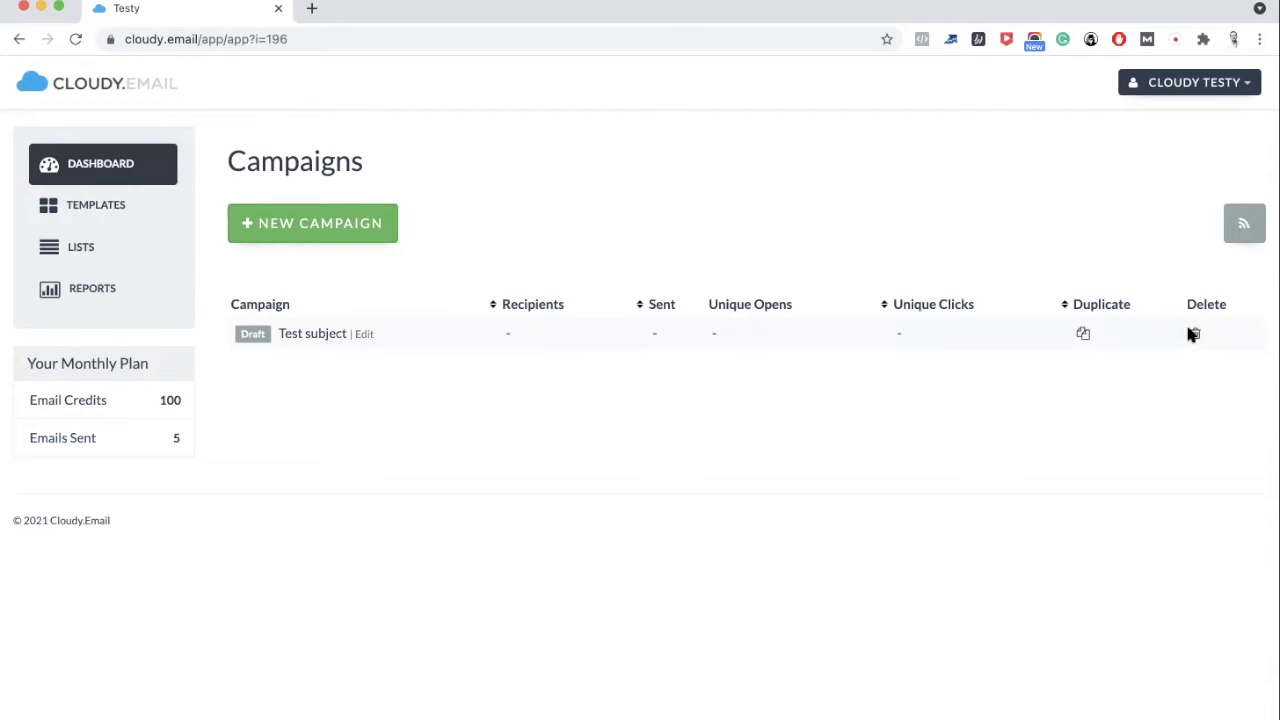
- Open the templates page and preview the whole Productly template, closing the preview when done
{"action": "left_click", "coordinate": [110, 201]}
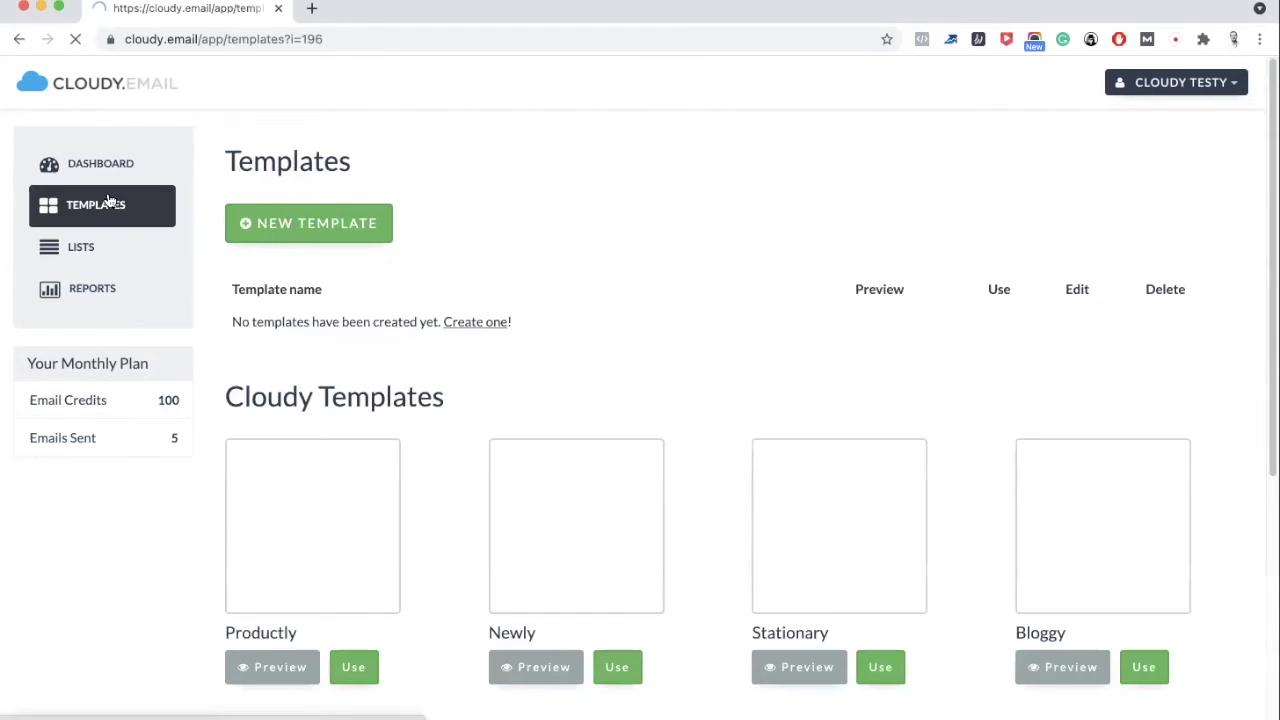
{"action": "scroll", "coordinate": [463, 369], "scroll_direction": "down", "scroll_amount": 3}
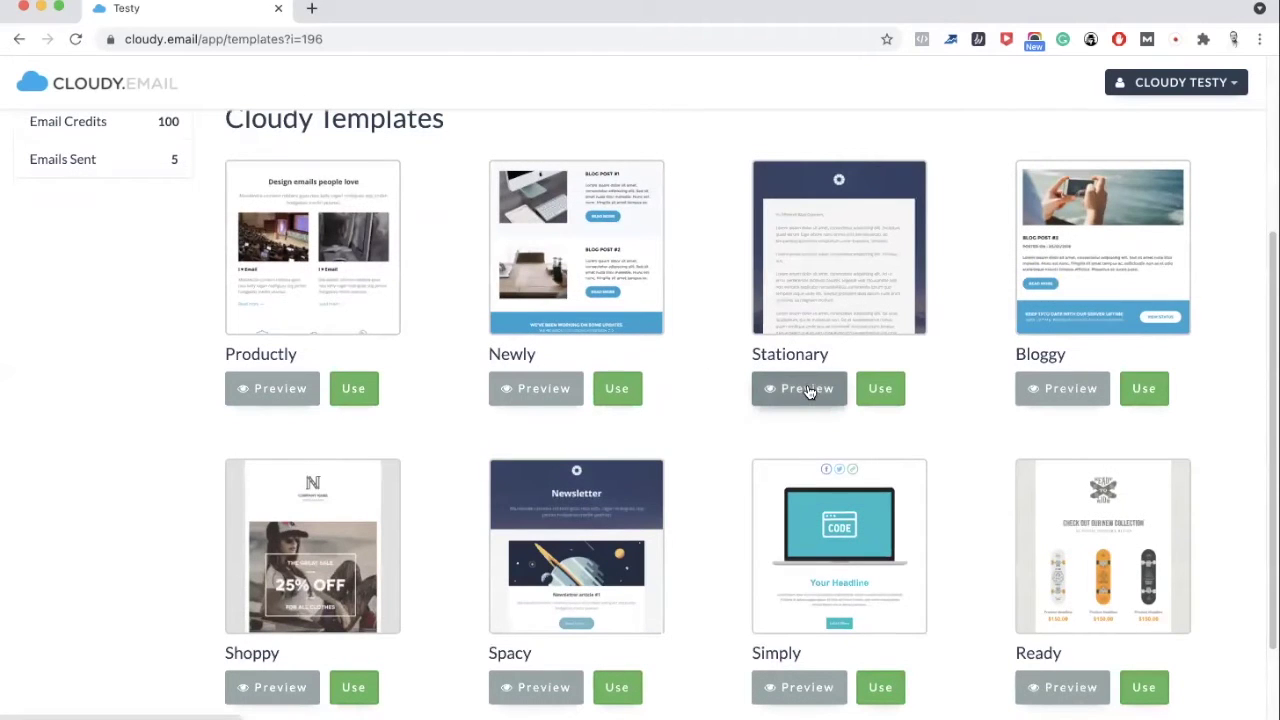
{"action": "left_click", "coordinate": [283, 386]}
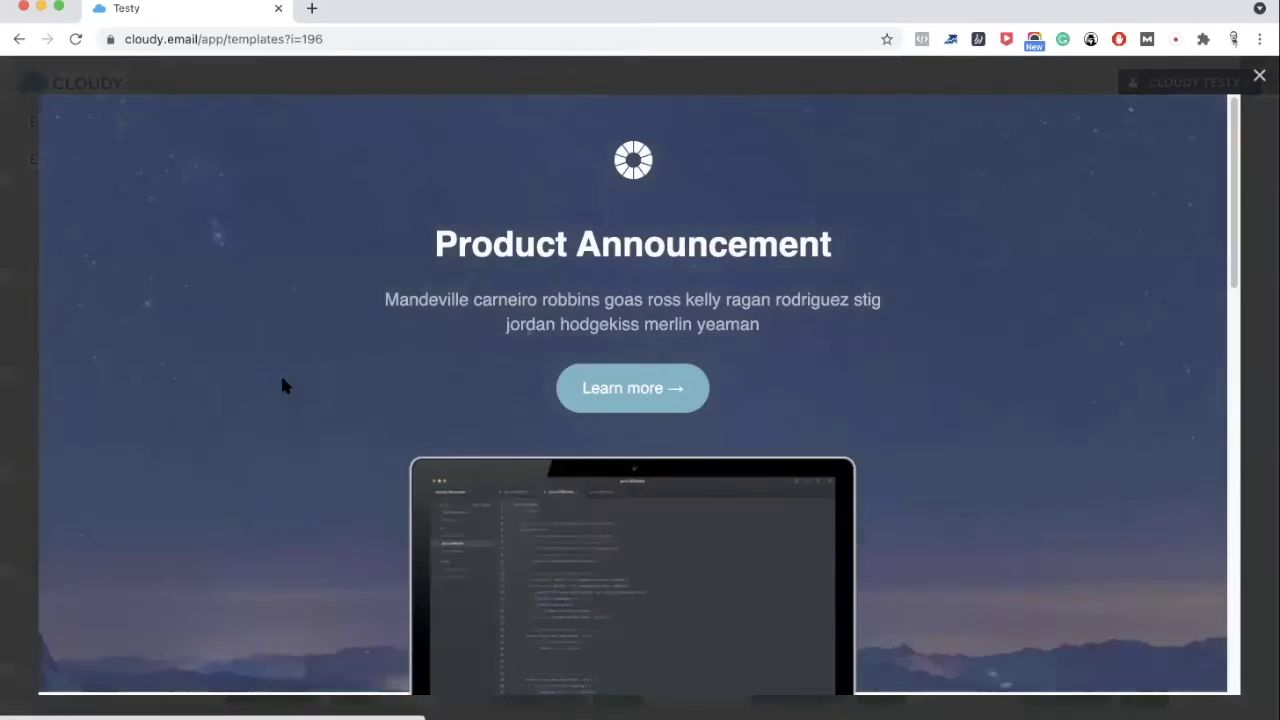
{"action": "scroll", "coordinate": [524, 410], "scroll_direction": "down", "scroll_amount": 12}
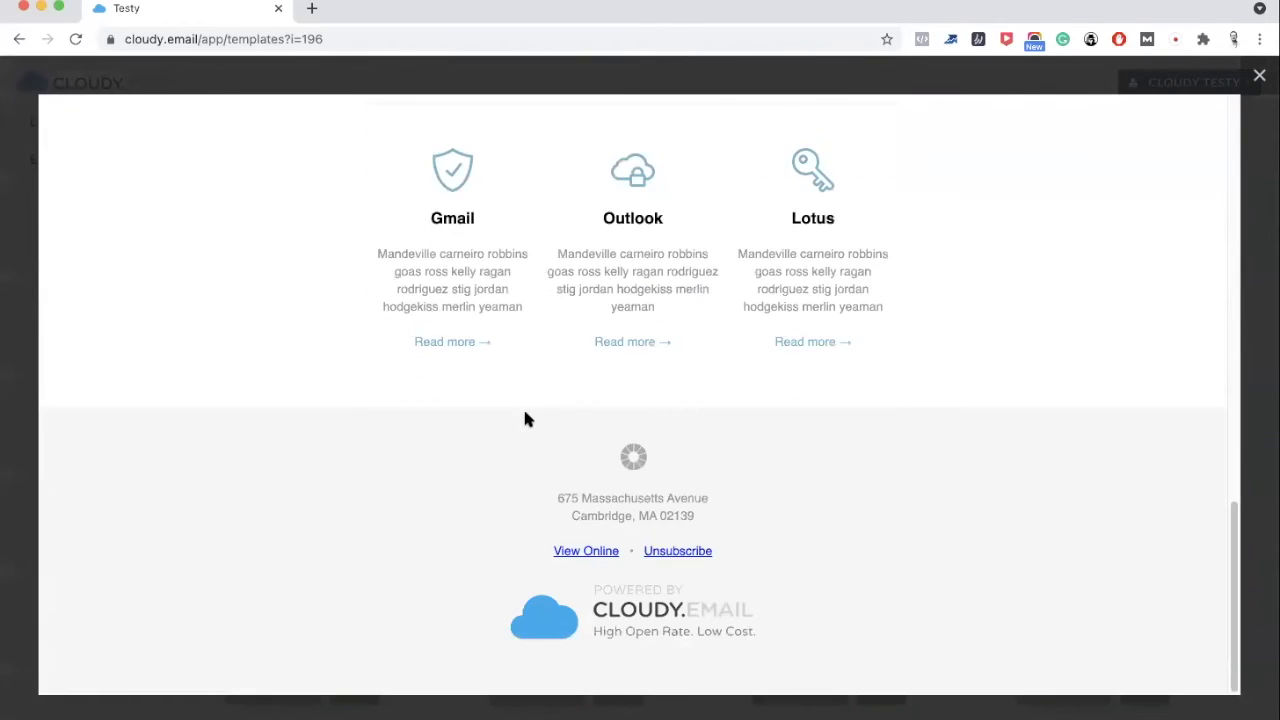
{"action": "scroll", "coordinate": [525, 415], "scroll_direction": "up", "scroll_amount": 12}
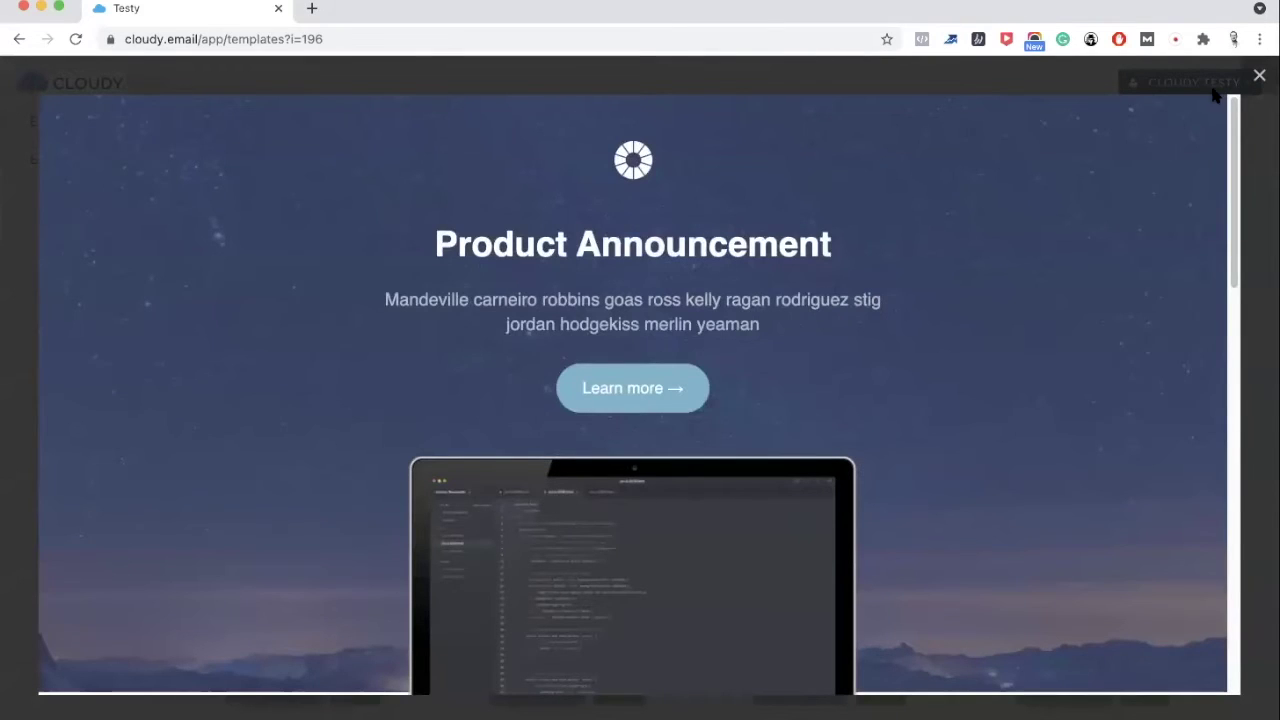
{"action": "left_click", "coordinate": [1258, 77]}
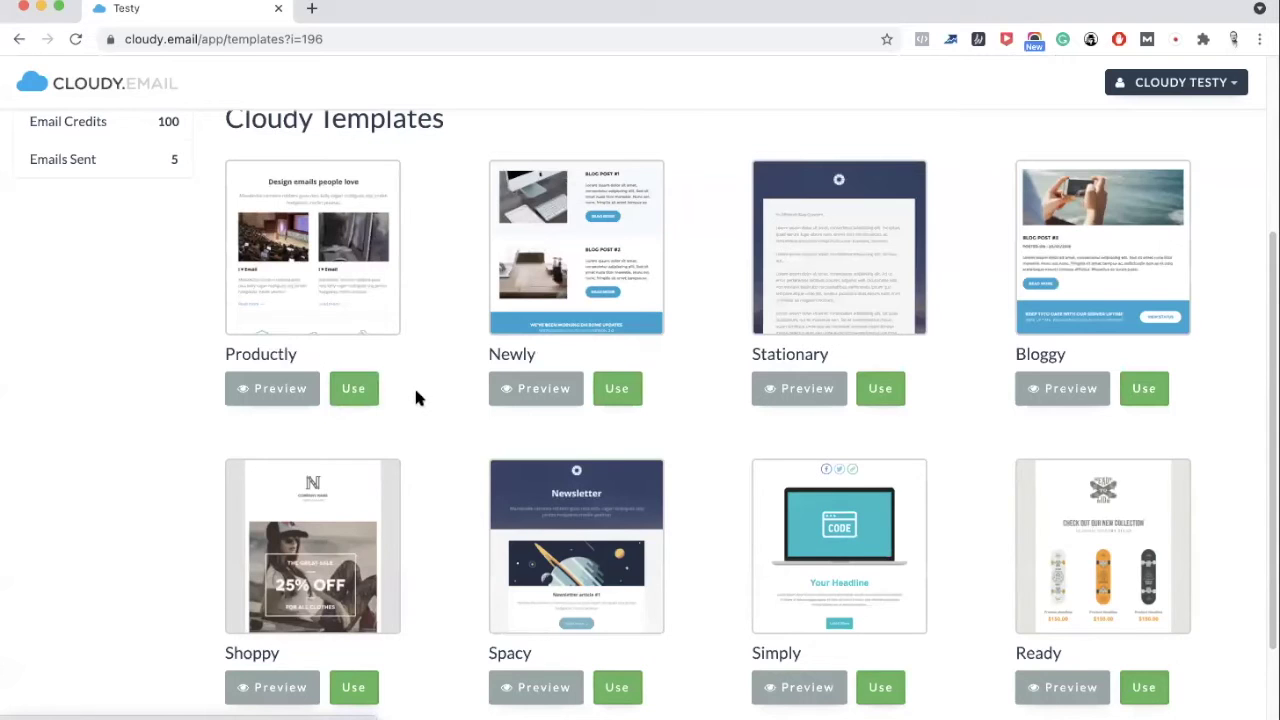
- Browse the gallery of ready-made Cloudy Templates, from Productly to Ready
{"action": "scroll", "coordinate": [414, 397], "scroll_direction": "down", "scroll_amount": 3}
{"action": "scroll", "coordinate": [414, 400], "scroll_direction": "up", "scroll_amount": 5}
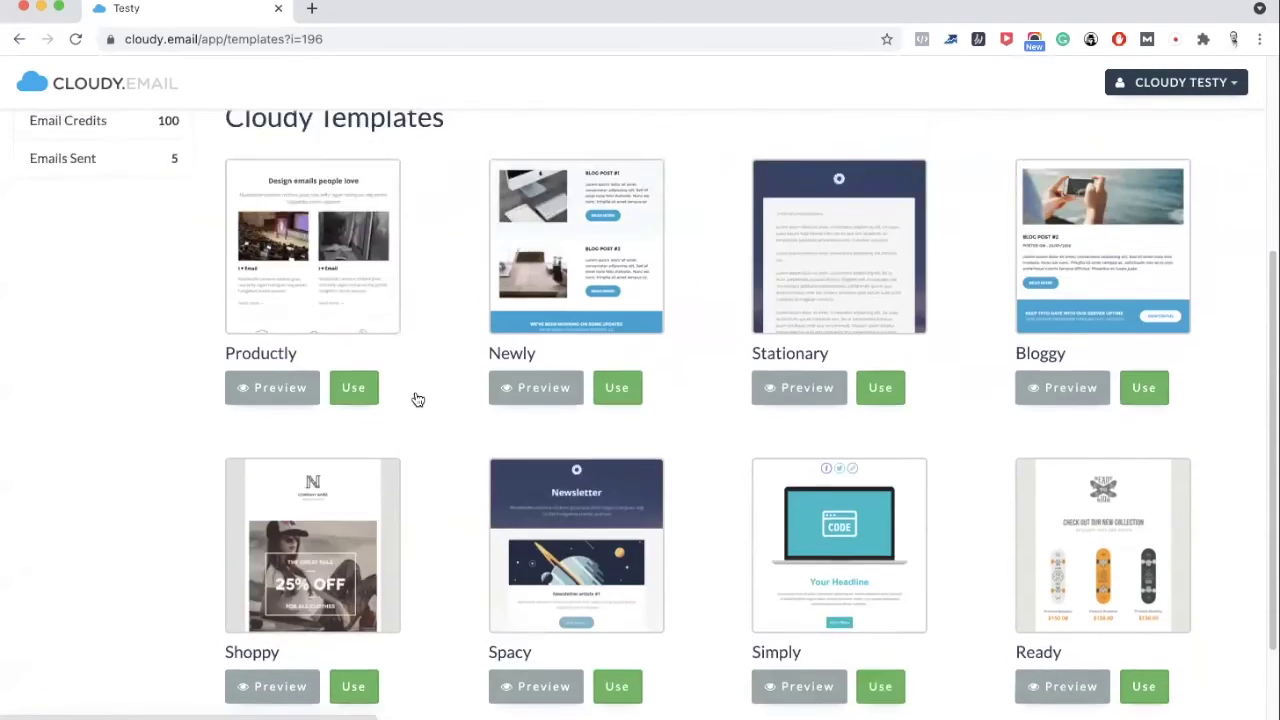
{"action": "scroll", "coordinate": [414, 397], "scroll_direction": "down", "scroll_amount": 2}
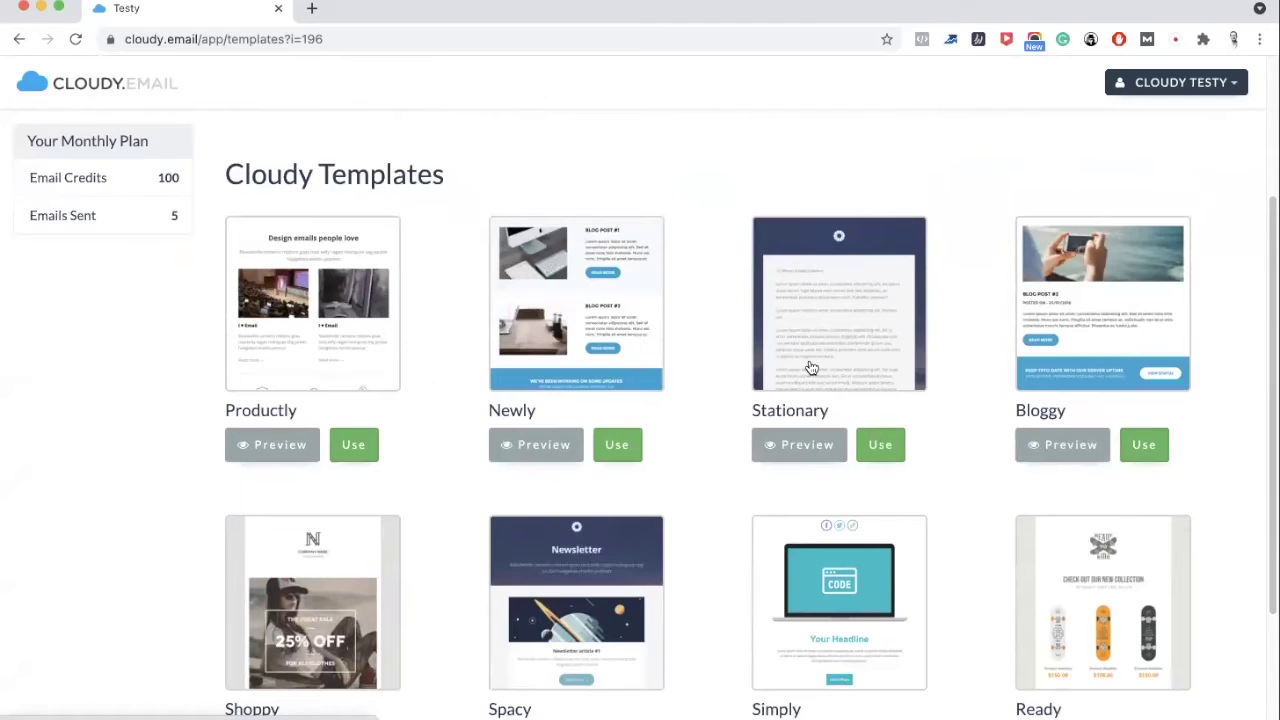
{"action": "scroll", "coordinate": [737, 432], "scroll_direction": "down", "scroll_amount": 3}
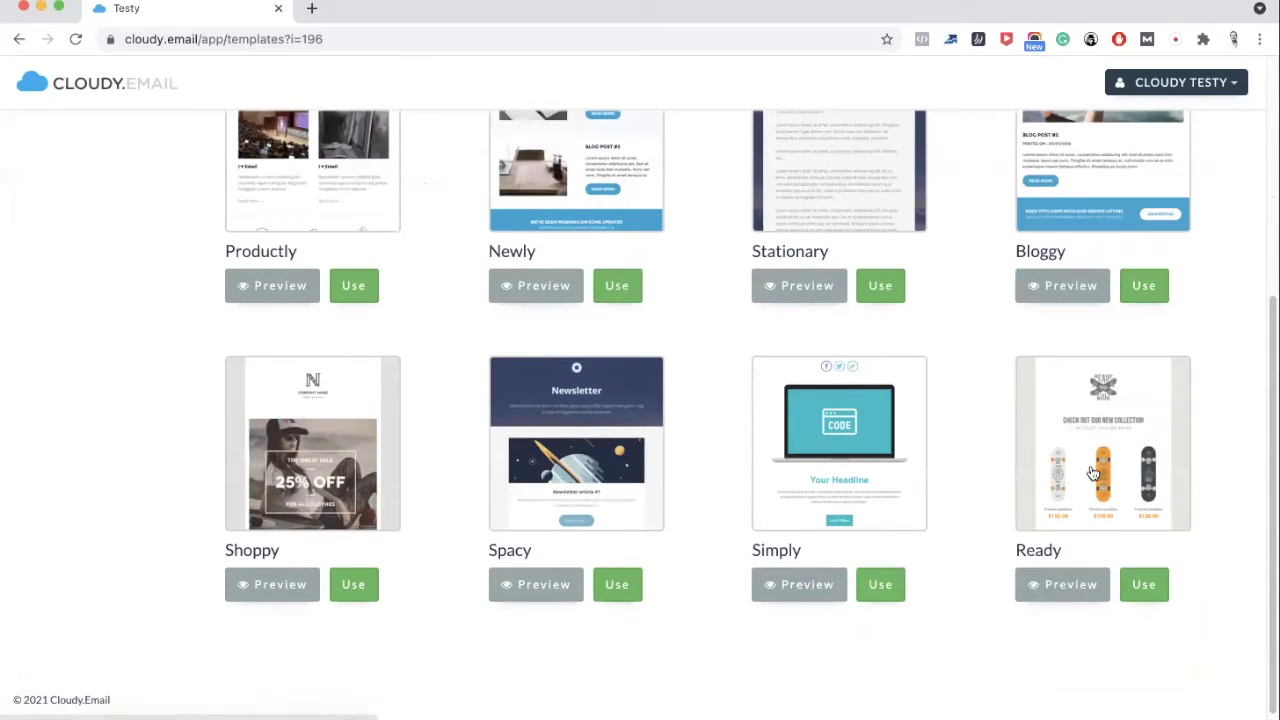
{"action": "scroll", "coordinate": [716, 341], "scroll_direction": "up", "scroll_amount": 2}
{"action": "scroll", "coordinate": [716, 341], "scroll_direction": "up", "scroll_amount": 5}
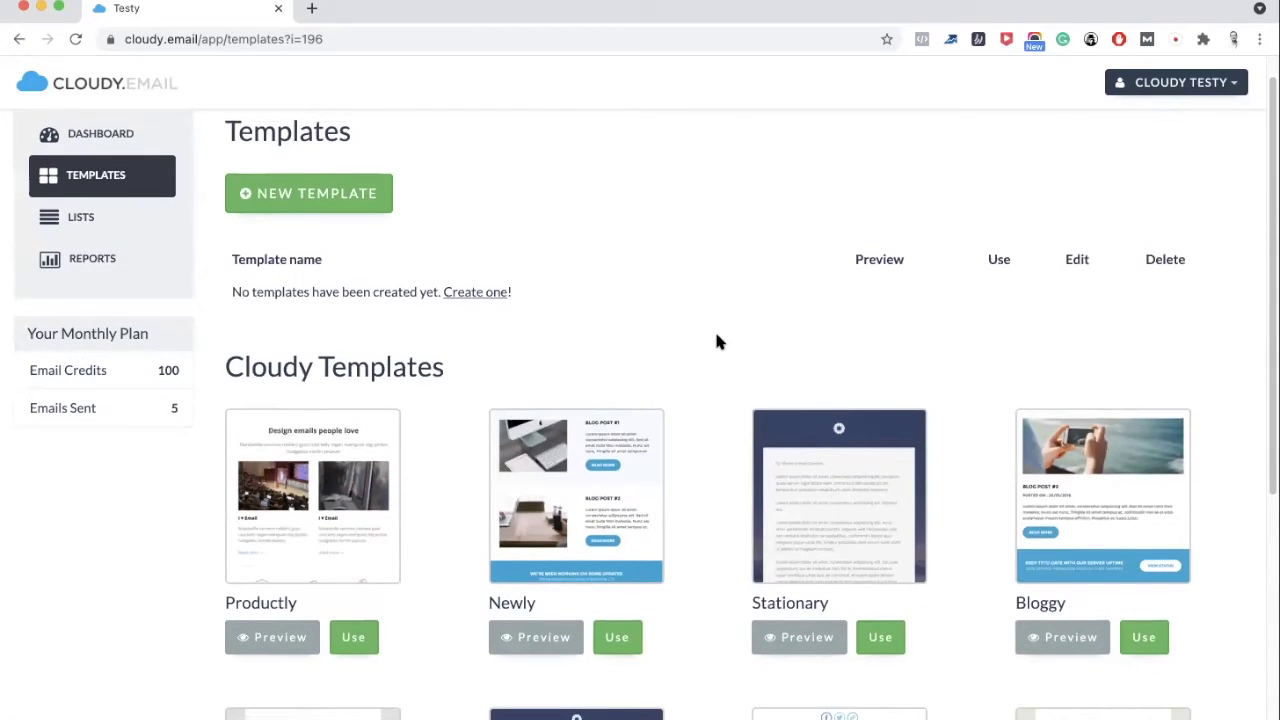
{"action": "scroll", "coordinate": [716, 341], "scroll_direction": "down", "scroll_amount": 8}
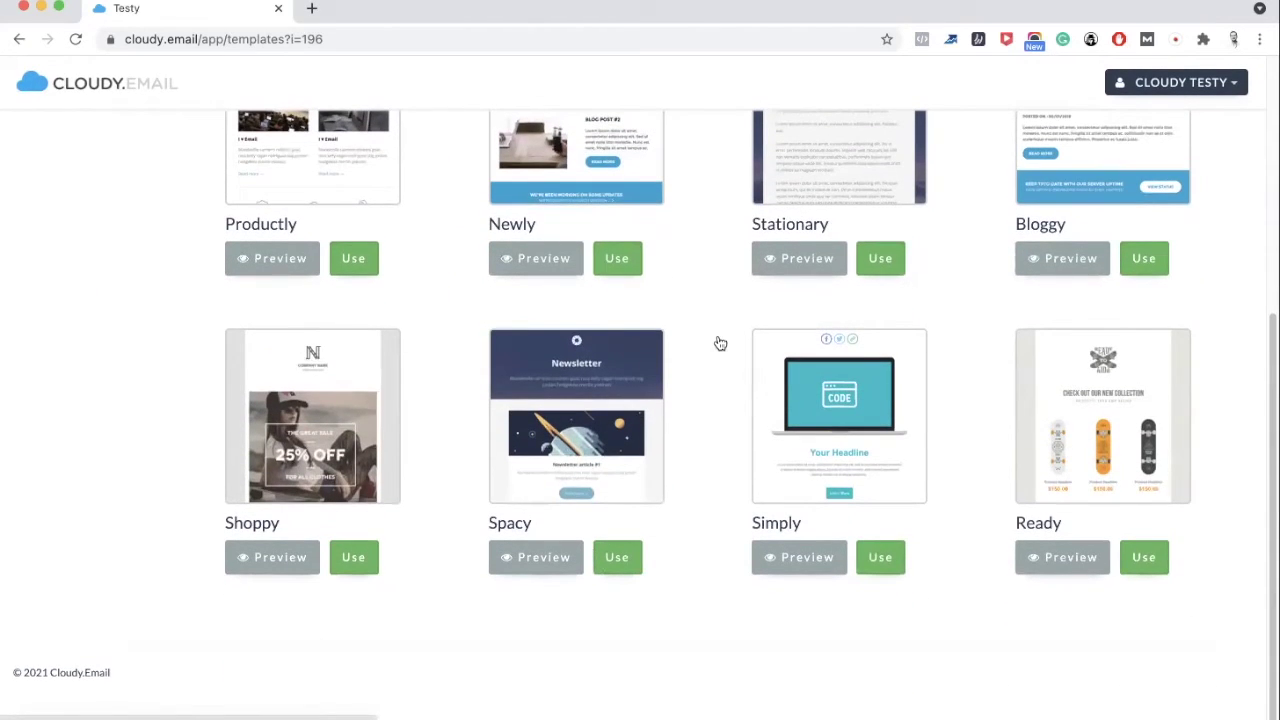
{"action": "scroll", "coordinate": [718, 343], "scroll_direction": "up", "scroll_amount": 8}
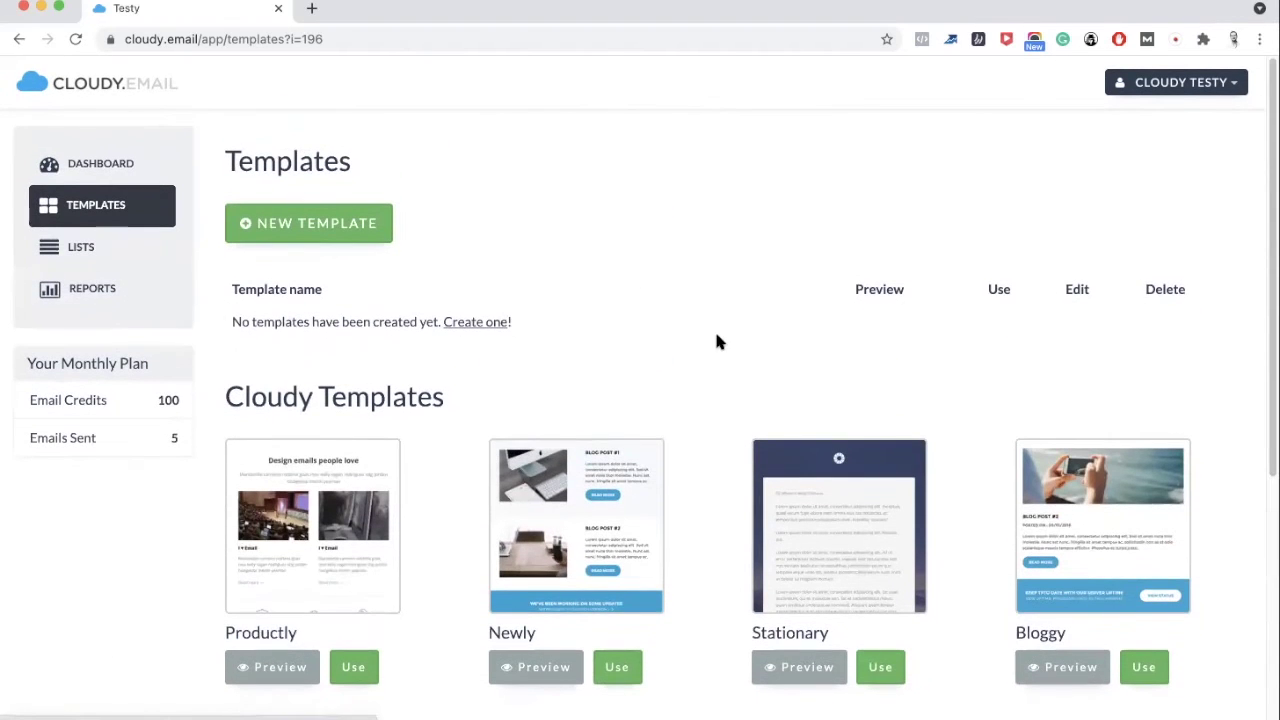
- Create a new subscriber list named Test
{"action": "left_click", "coordinate": [103, 252]}
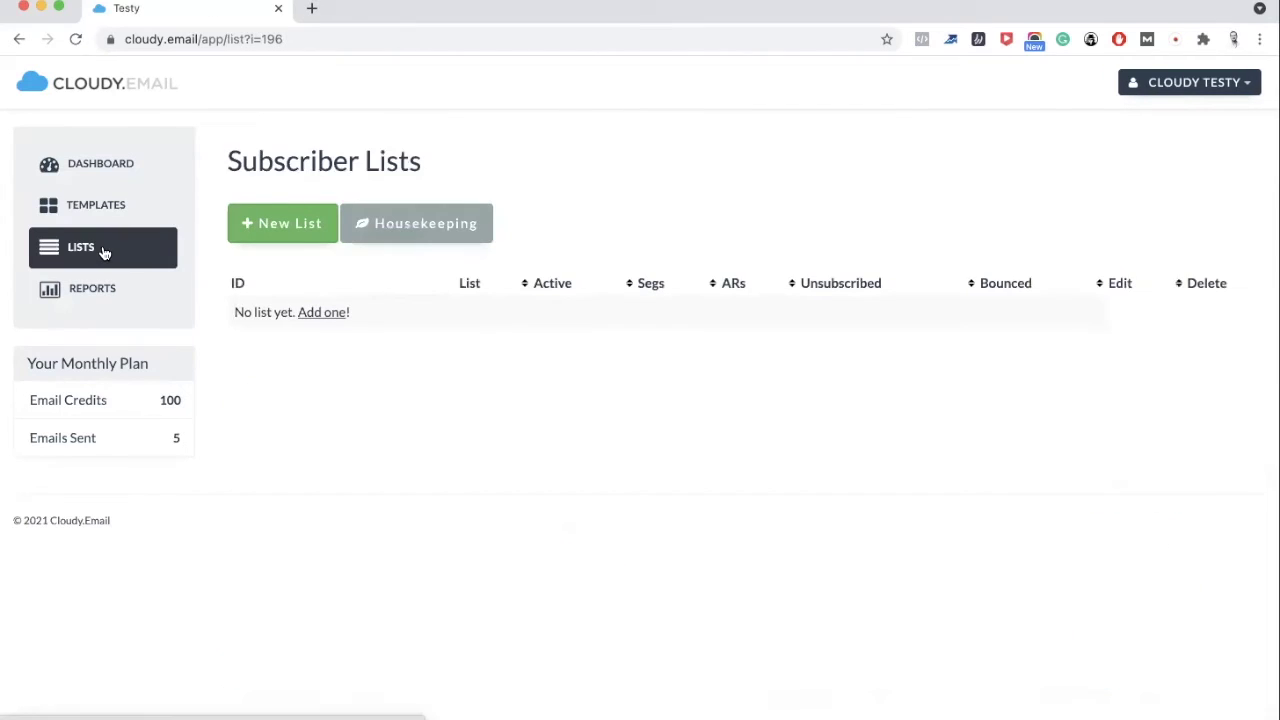
{"action": "left_click", "coordinate": [290, 230]}
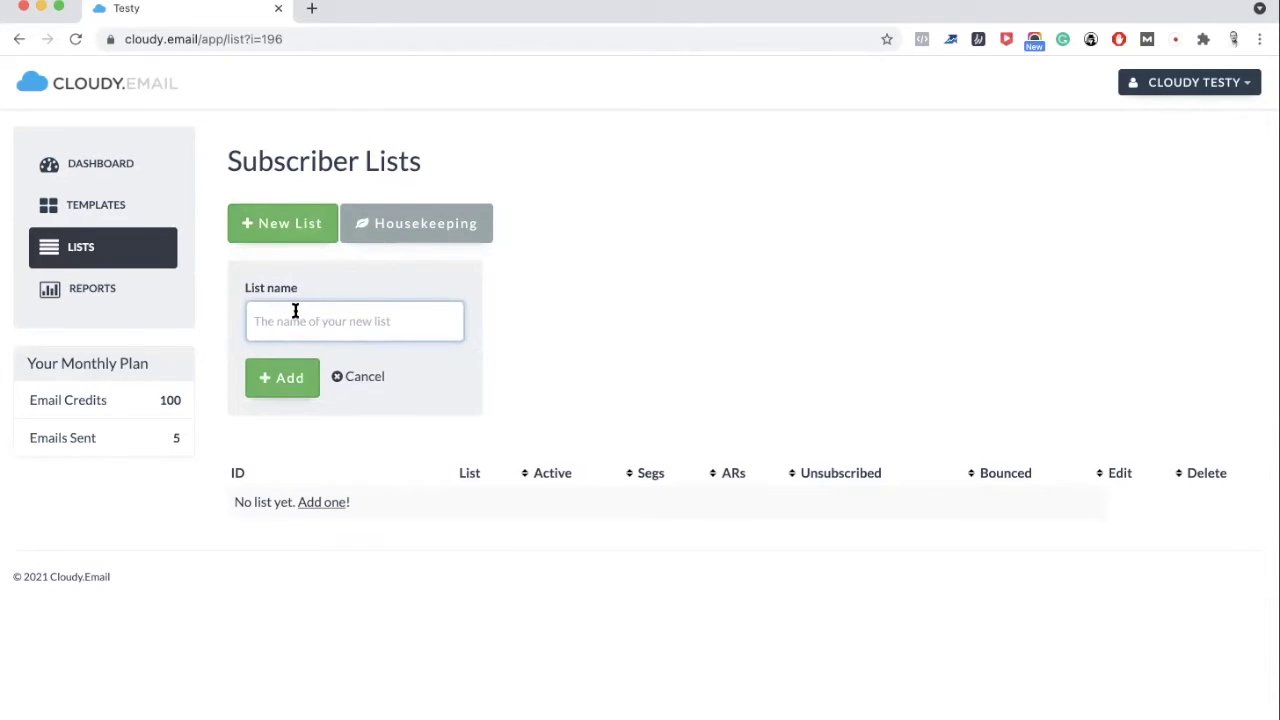
{"action": "type", "text": "Test"}
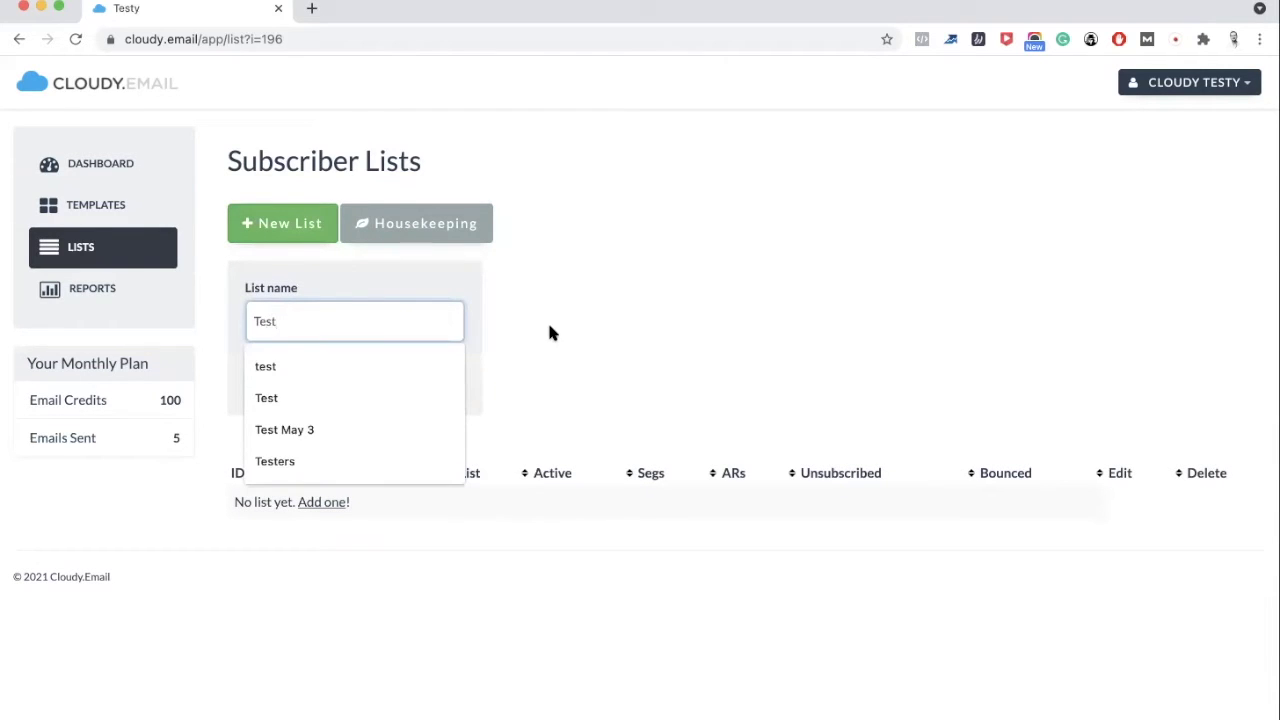
{"action": "left_click", "coordinate": [549, 333]}
{"action": "left_click", "coordinate": [303, 383]}
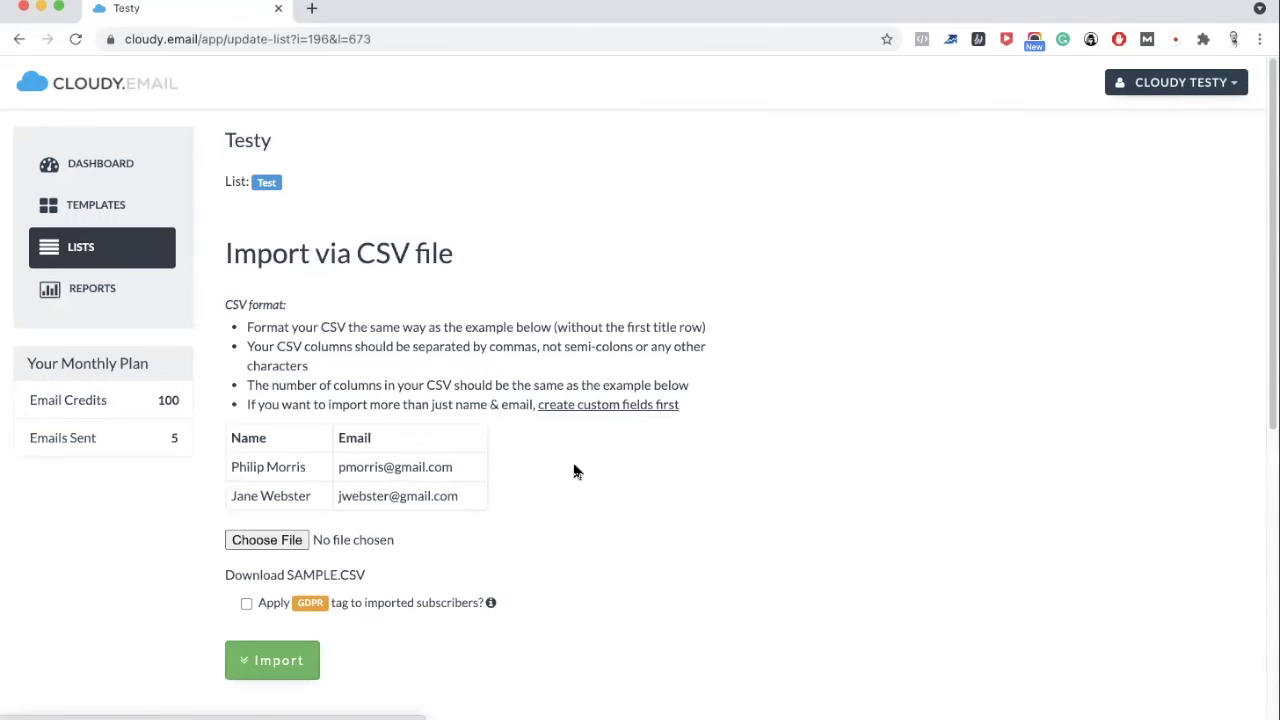
- Examine the Test list's import options, covering the CSV format, the GDPR tag and the name-and-email-per-line form
{"action": "scroll", "coordinate": [594, 486], "scroll_direction": "down", "scroll_amount": 5}
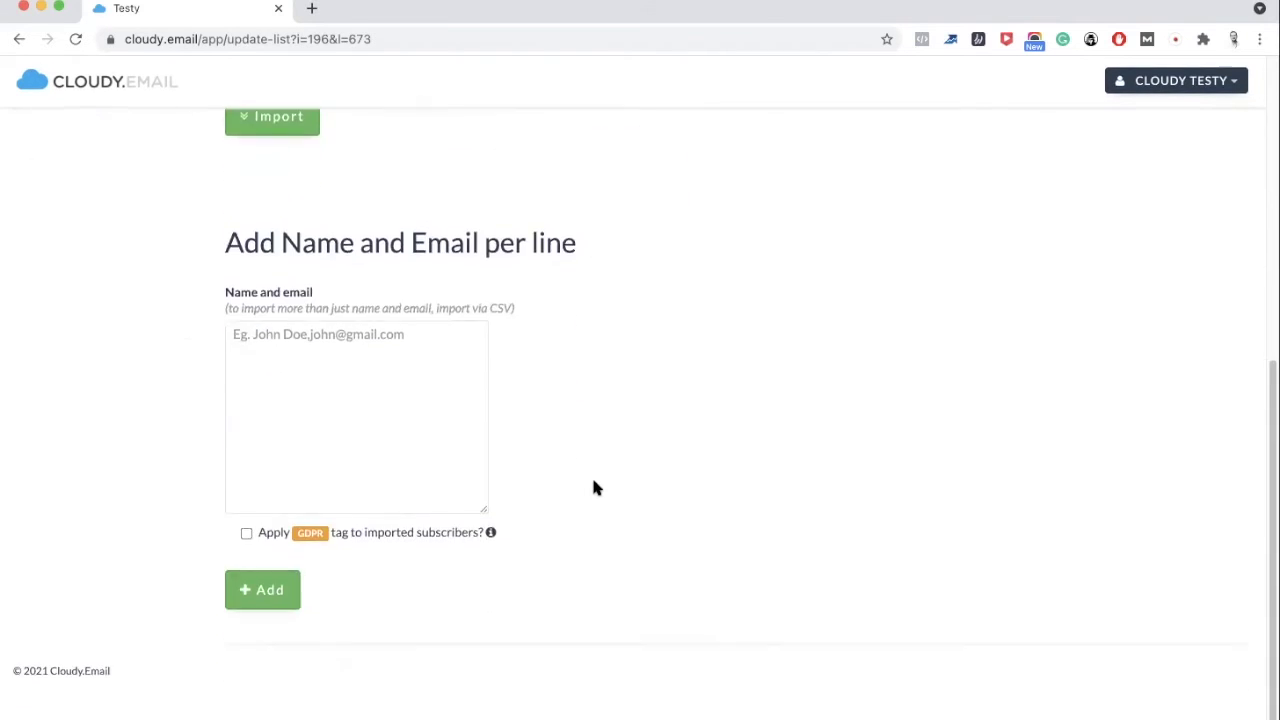
{"action": "scroll", "coordinate": [593, 487], "scroll_direction": "up", "scroll_amount": 5}
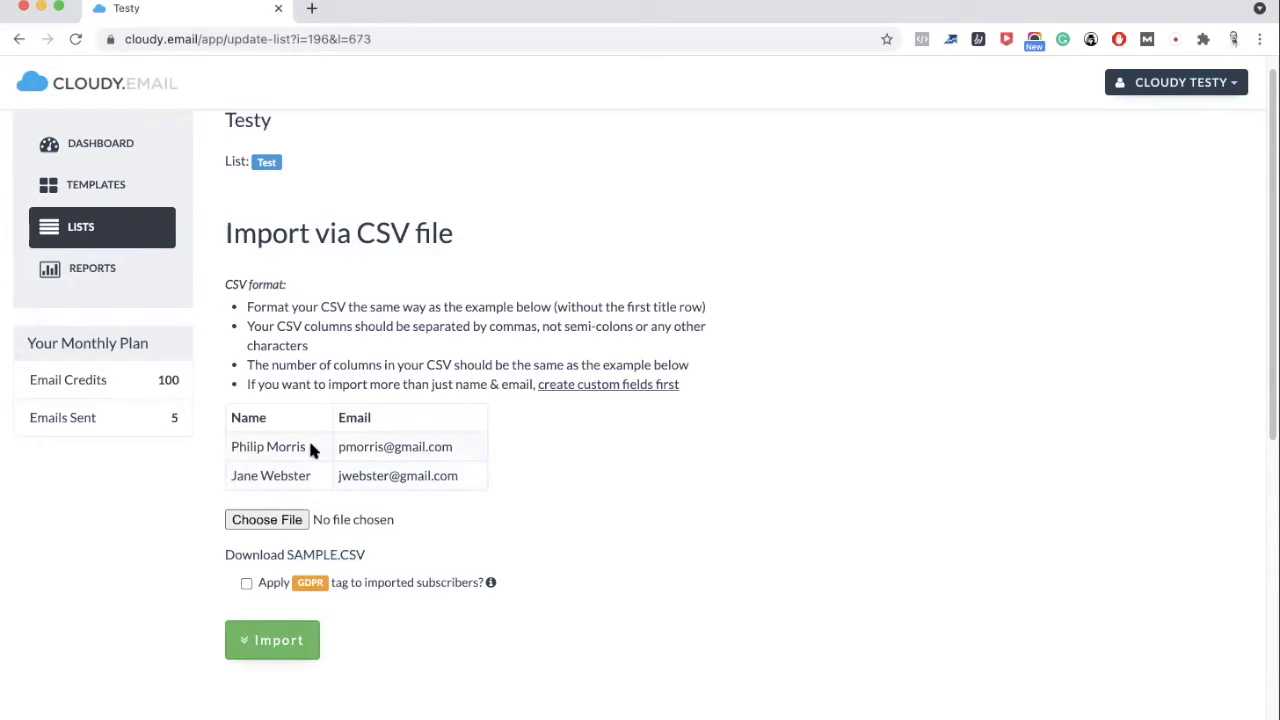
{"action": "scroll", "coordinate": [511, 475], "scroll_direction": "down", "scroll_amount": 2}
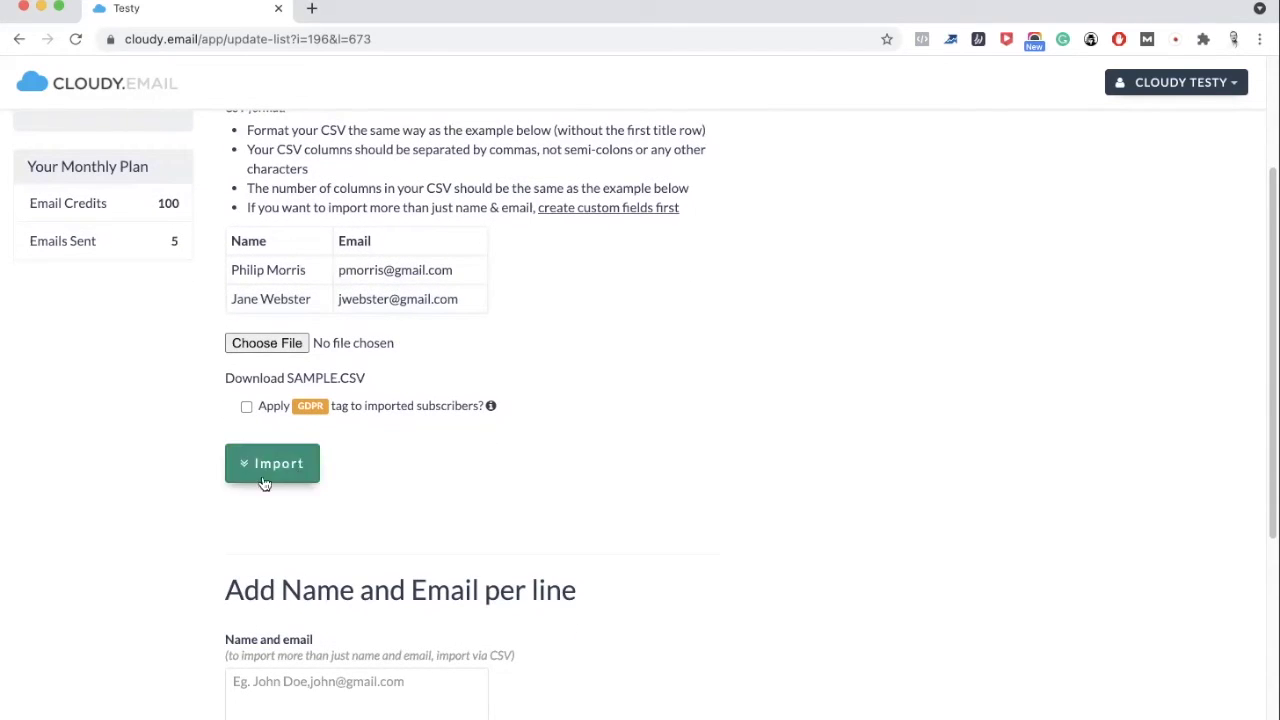
{"action": "scroll", "coordinate": [480, 494], "scroll_direction": "up", "scroll_amount": 1}
{"action": "scroll", "coordinate": [480, 494], "scroll_direction": "down", "scroll_amount": 5}
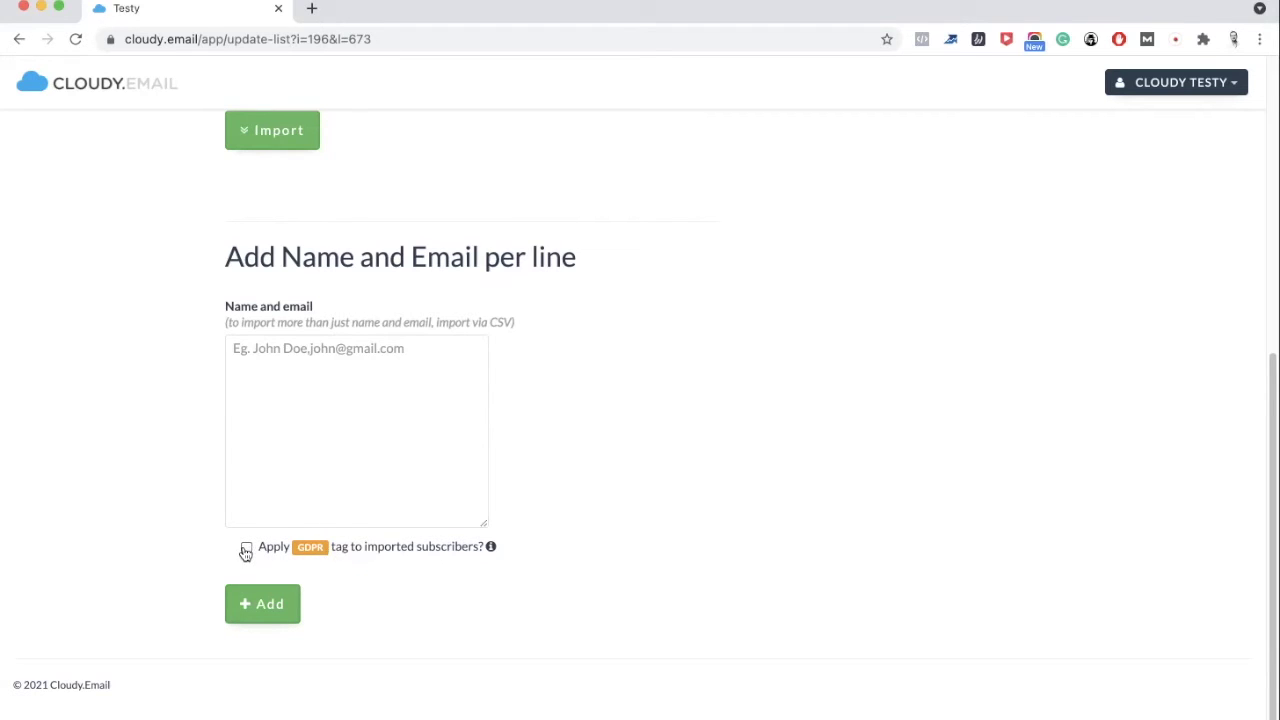
{"action": "scroll", "coordinate": [726, 505], "scroll_direction": "up", "scroll_amount": 5}
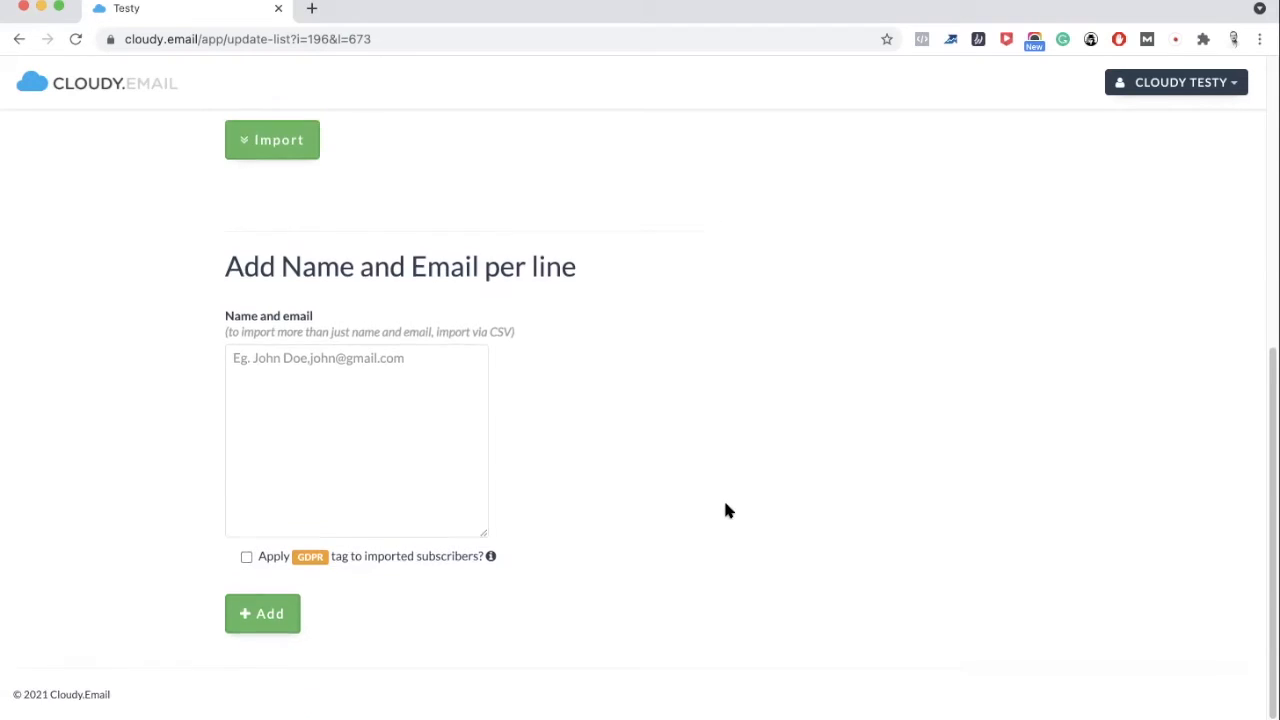
{"action": "scroll", "coordinate": [727, 510], "scroll_direction": "up", "scroll_amount": 2}
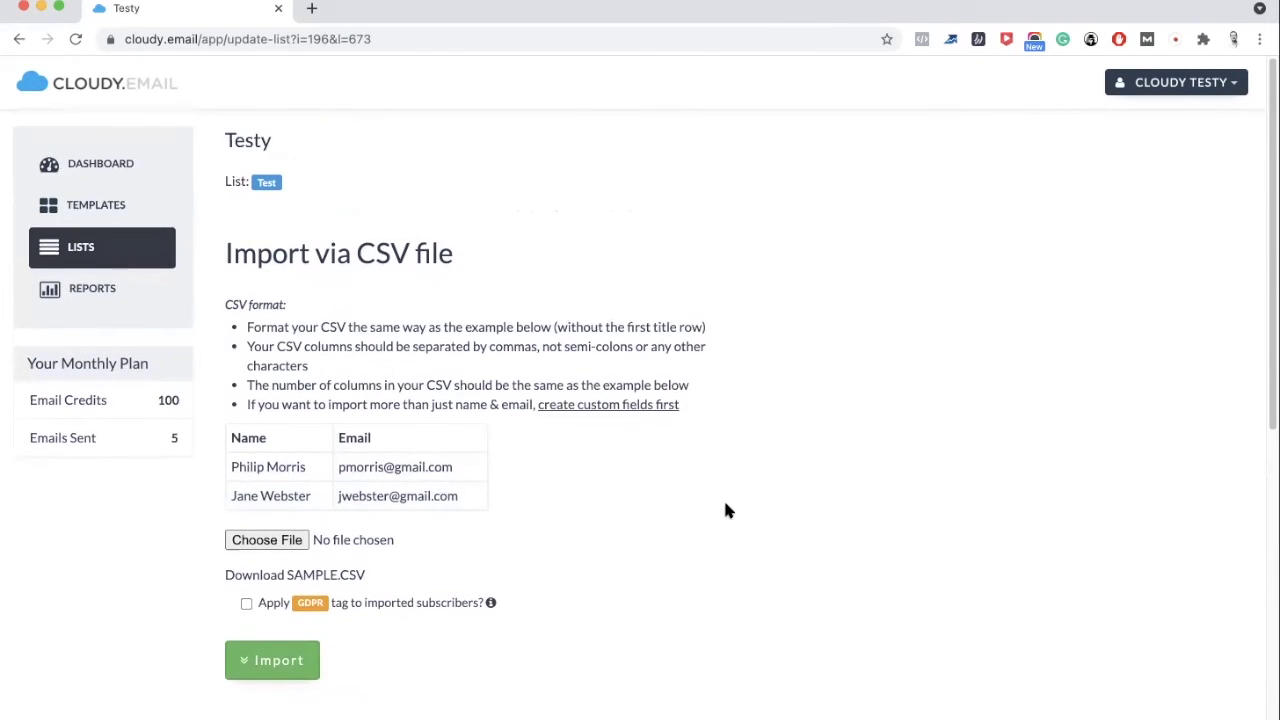
- View the campaign reports page, and start a new campaign from the dashboard
{"action": "left_click", "coordinate": [101, 288]}
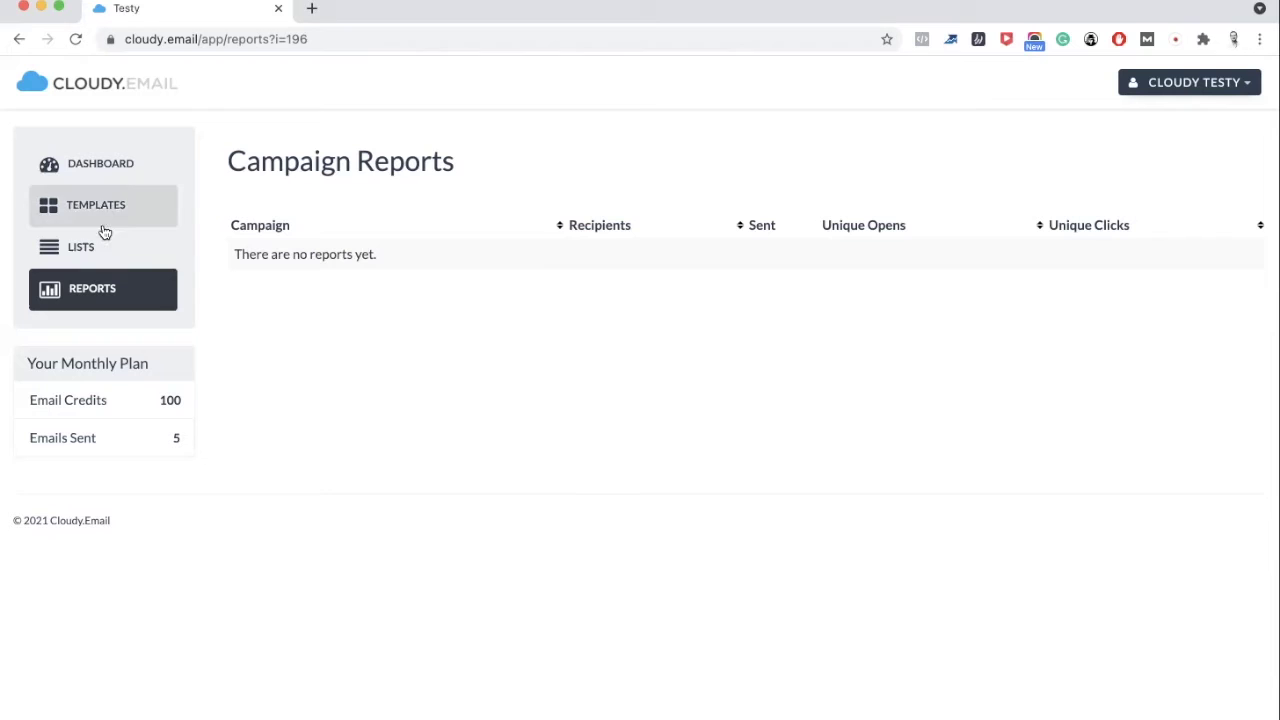
{"action": "left_click", "coordinate": [90, 166]}
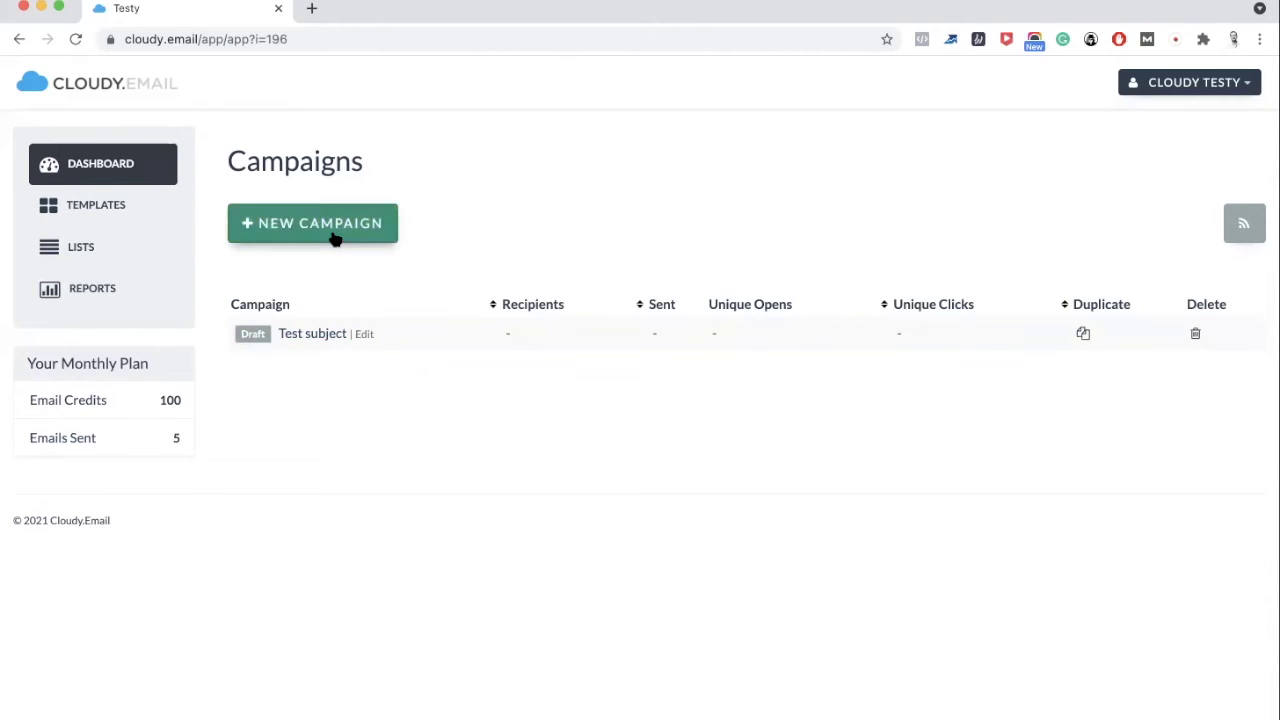
{"action": "left_click", "coordinate": [334, 237]}
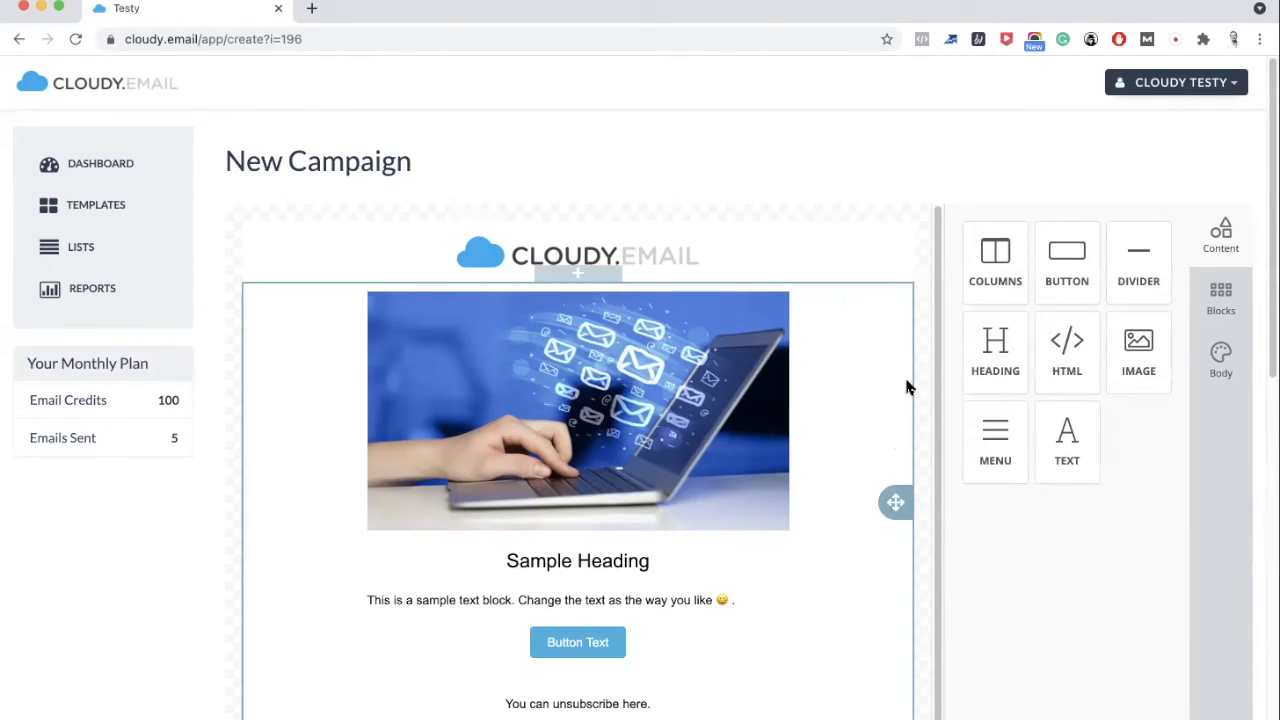
- Resize the logo image at the head of the email to 64% width, try left and right alignment, and center it
{"action": "scroll", "coordinate": [886, 495], "scroll_direction": "down", "scroll_amount": 2}
{"action": "scroll", "coordinate": [886, 495], "scroll_direction": "down", "scroll_amount": 3}
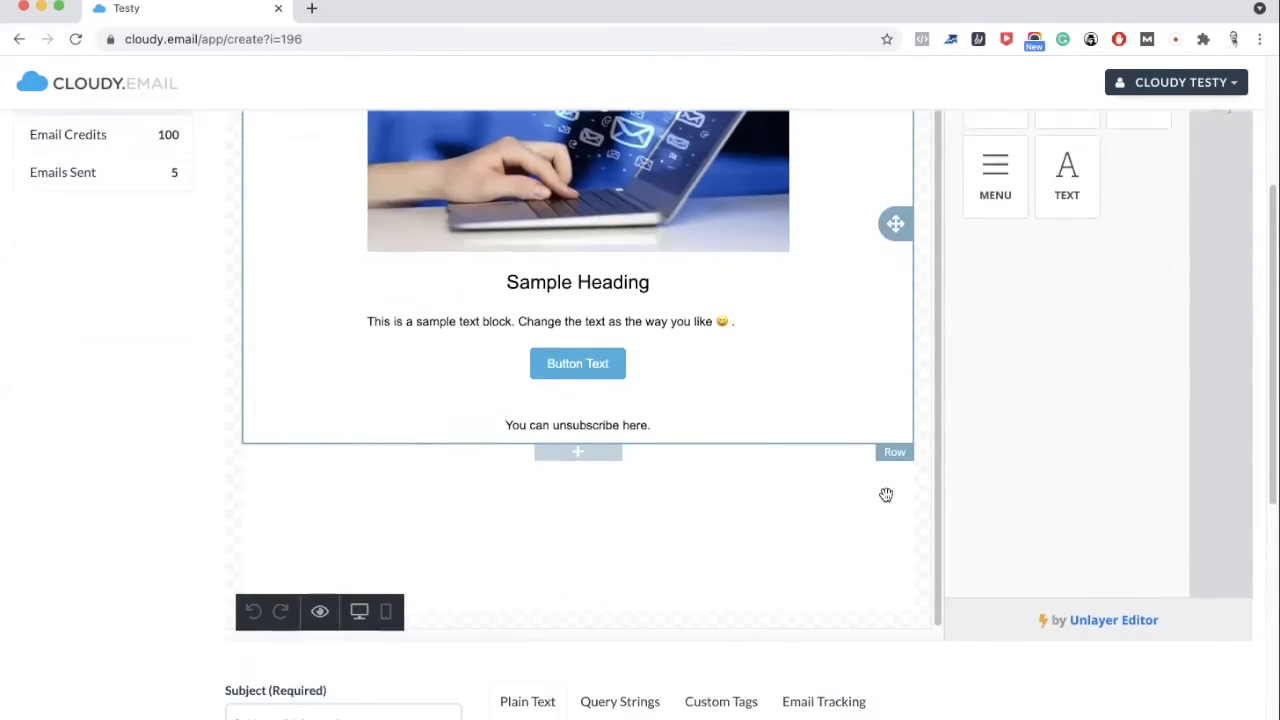
{"action": "scroll", "coordinate": [886, 495], "scroll_direction": "up", "scroll_amount": 4}
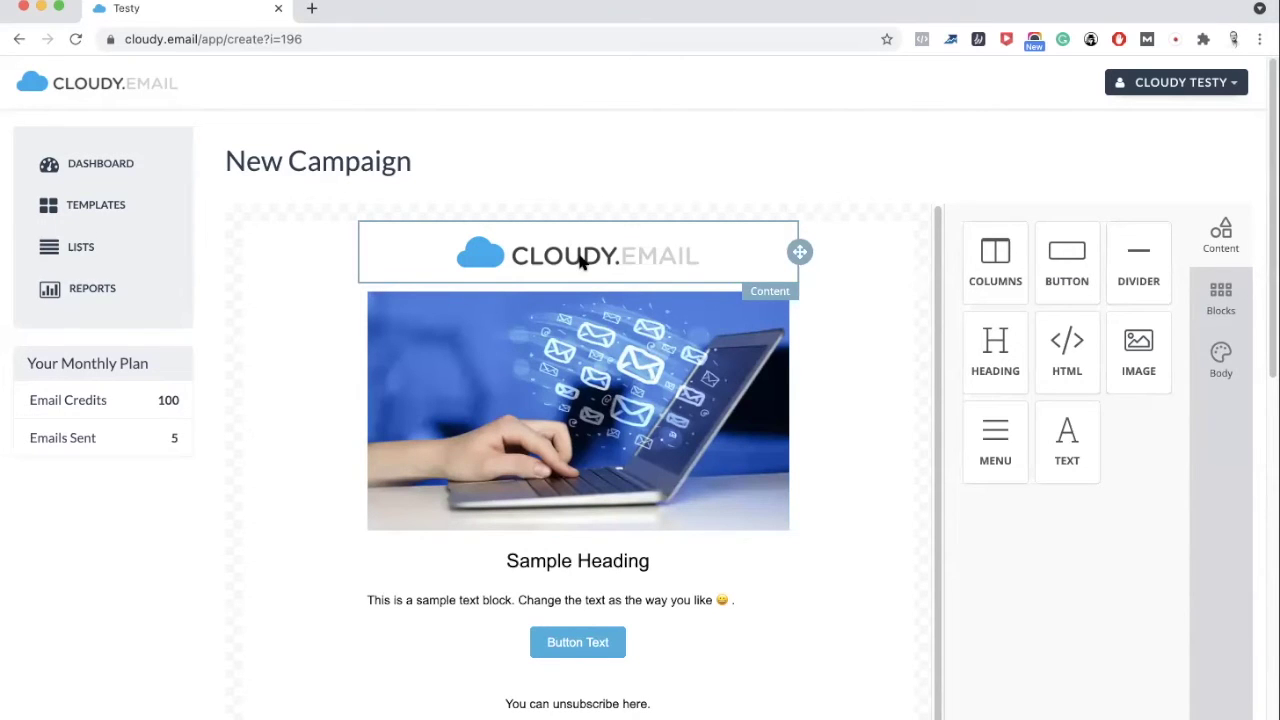
{"action": "left_click", "coordinate": [580, 258]}
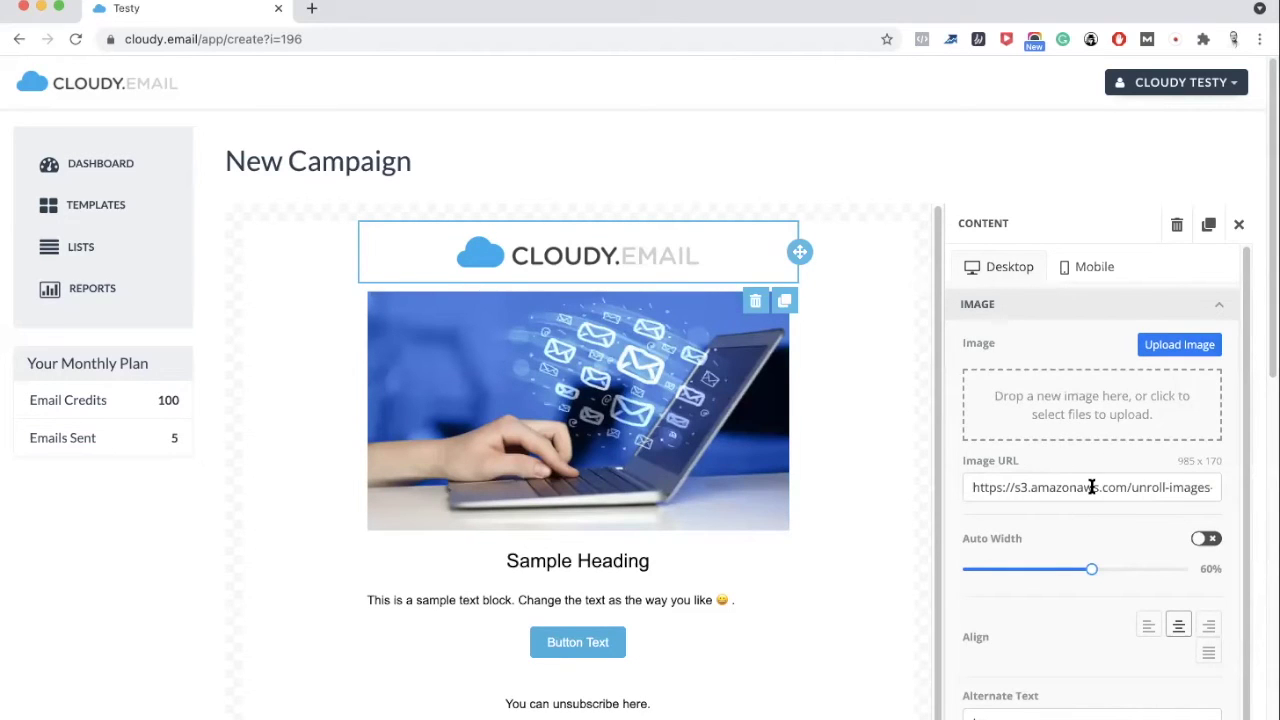
{"action": "mouse_move", "coordinate": [1096, 573]}
{"action": "left_mouse_down"}
{"action": "mouse_move", "coordinate": [1131, 572]}
{"action": "mouse_move", "coordinate": [1097, 572]}
{"action": "mouse_move", "coordinate": [1108, 572]}
{"action": "left_mouse_up"}
{"action": "left_click", "coordinate": [1148, 626]}
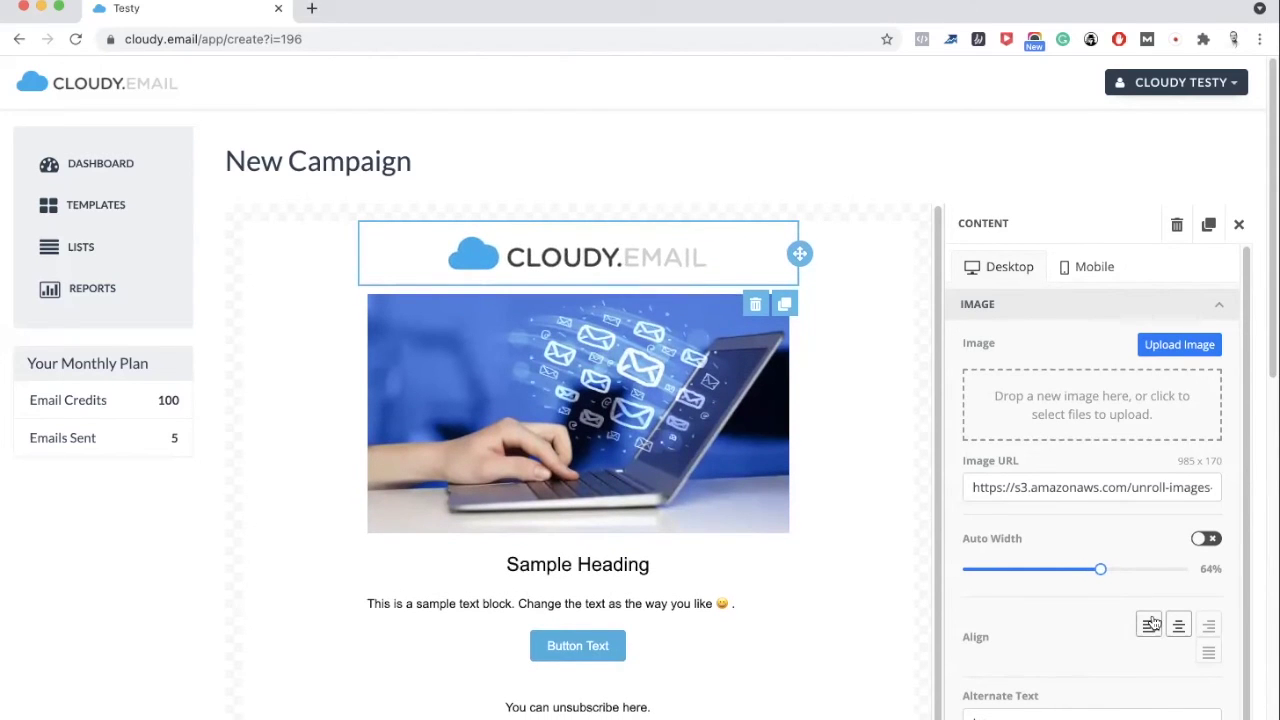
{"action": "left_click", "coordinate": [1207, 627]}
{"action": "left_click", "coordinate": [1178, 626]}
- Examine the logo image's alternate text, link, padding and mobile settings, and close its settings
{"action": "scroll", "coordinate": [1099, 599], "scroll_direction": "down", "scroll_amount": 3}
{"action": "scroll", "coordinate": [1103, 610], "scroll_direction": "down", "scroll_amount": 2}
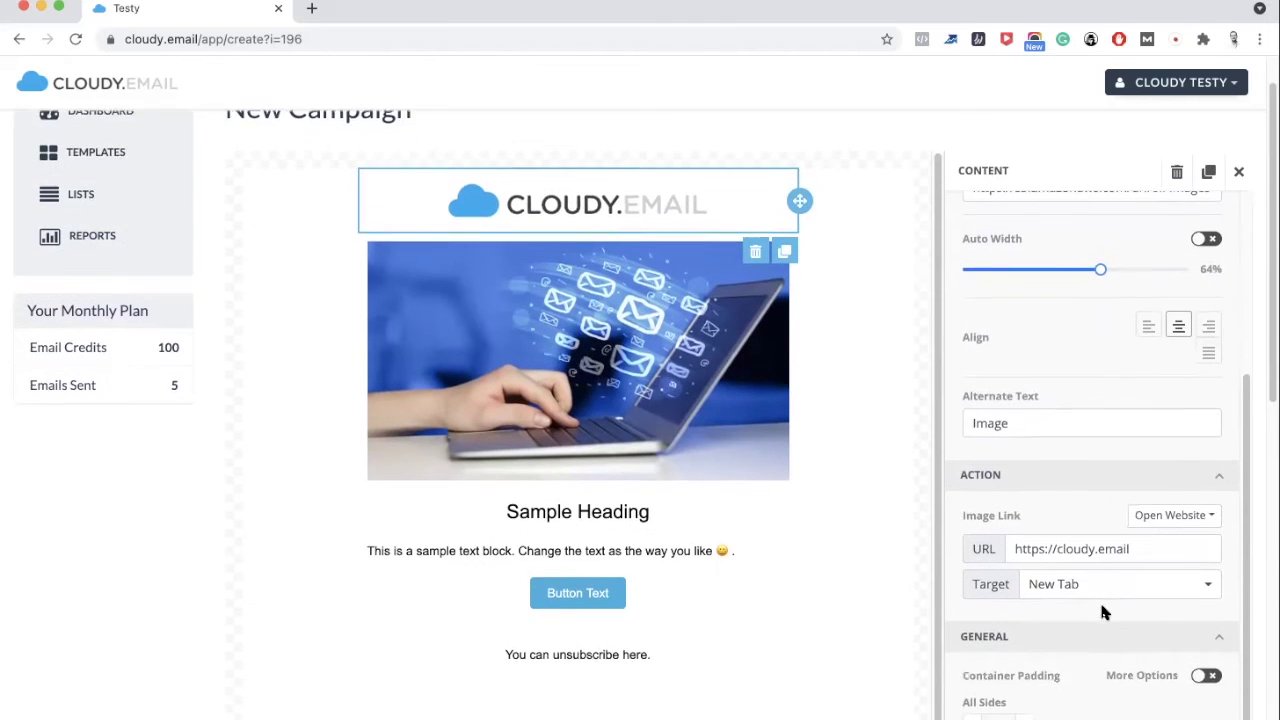
{"action": "scroll", "coordinate": [1080, 562], "scroll_direction": "down", "scroll_amount": 5}
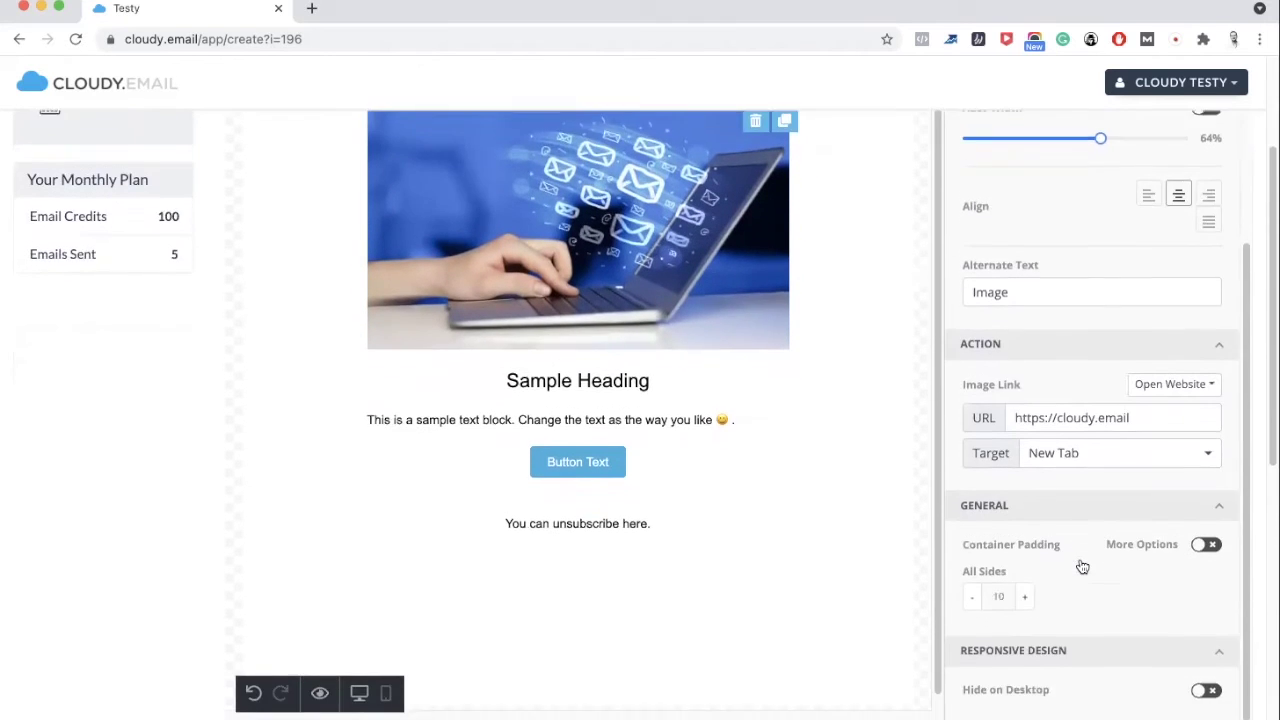
{"action": "scroll", "coordinate": [1097, 463], "scroll_direction": "up", "scroll_amount": 7}
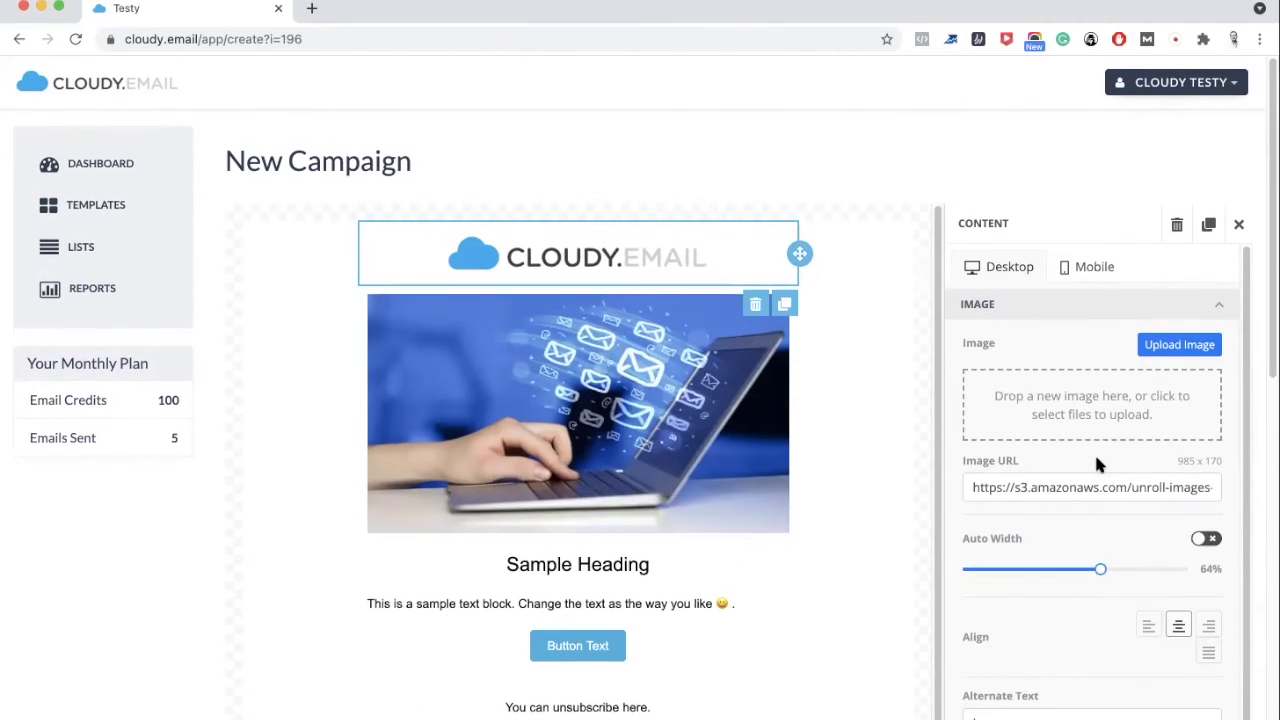
{"action": "left_click", "coordinate": [1094, 268]}
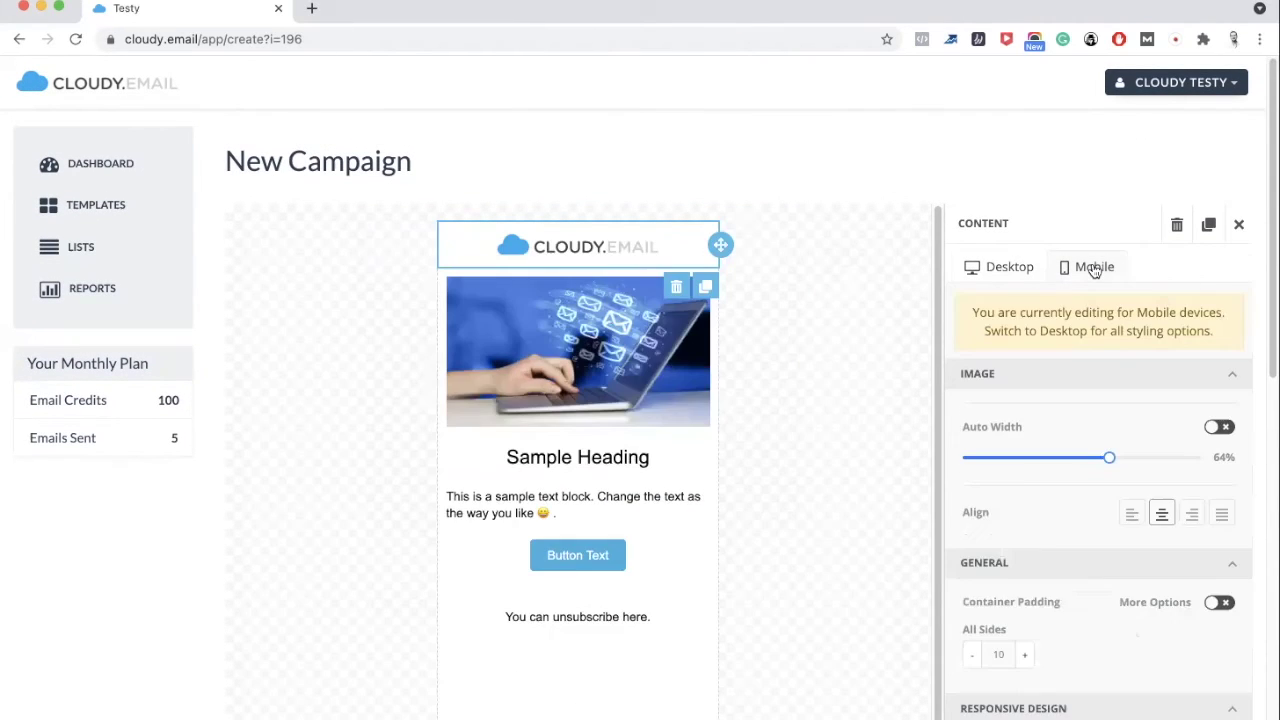
{"action": "left_click", "coordinate": [1010, 268]}
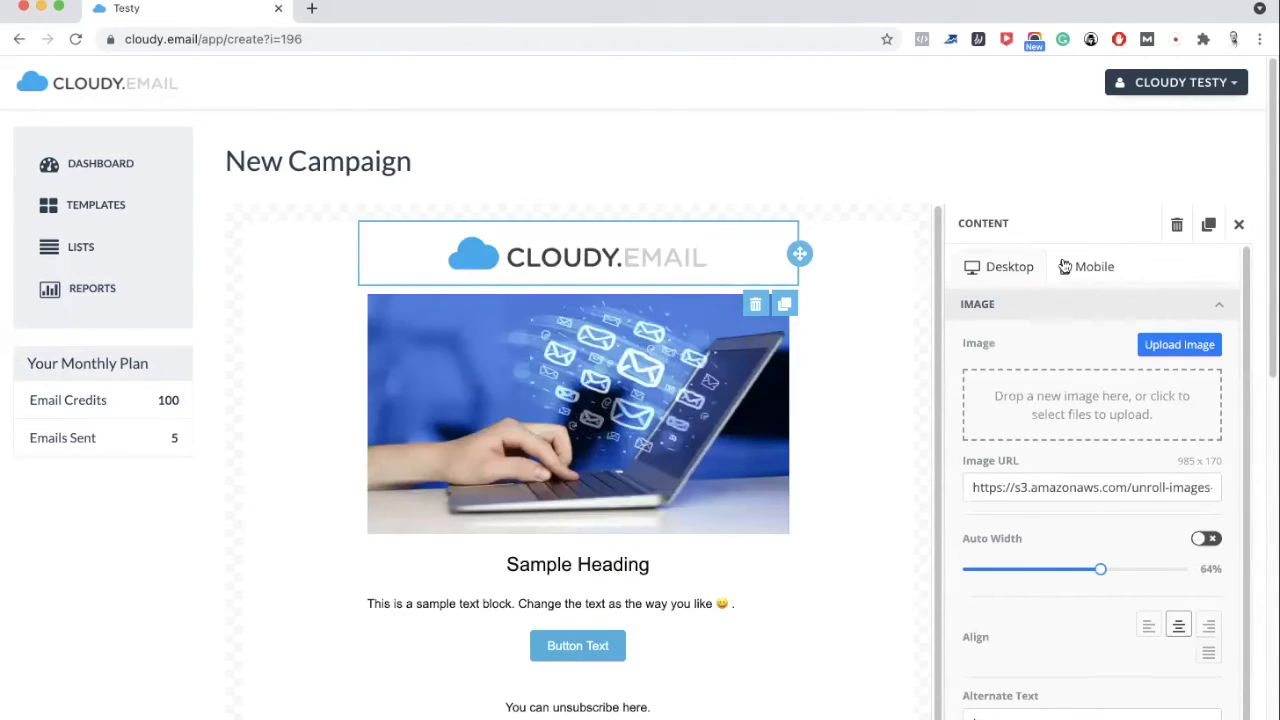
{"action": "left_click", "coordinate": [1239, 224]}
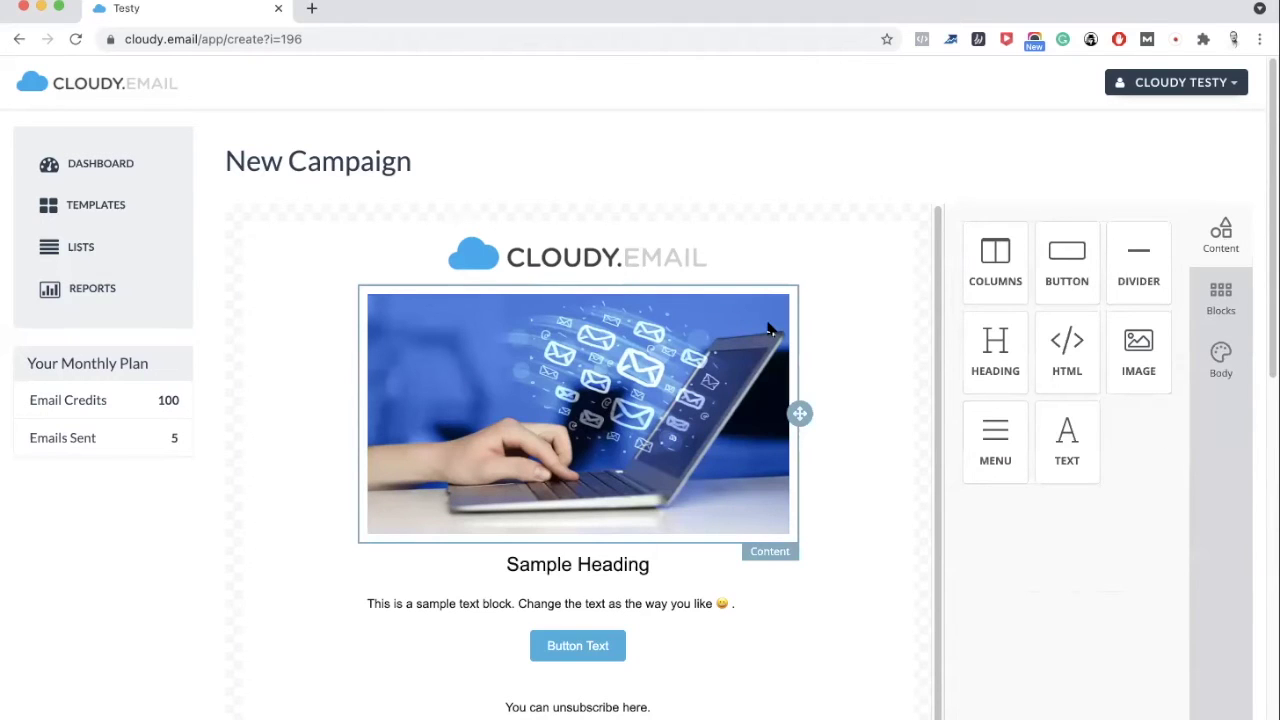
- Examine the editing options of the laptop image, sample heading, text block, button and unsubscribe HTML block
{"action": "left_click", "coordinate": [633, 373]}
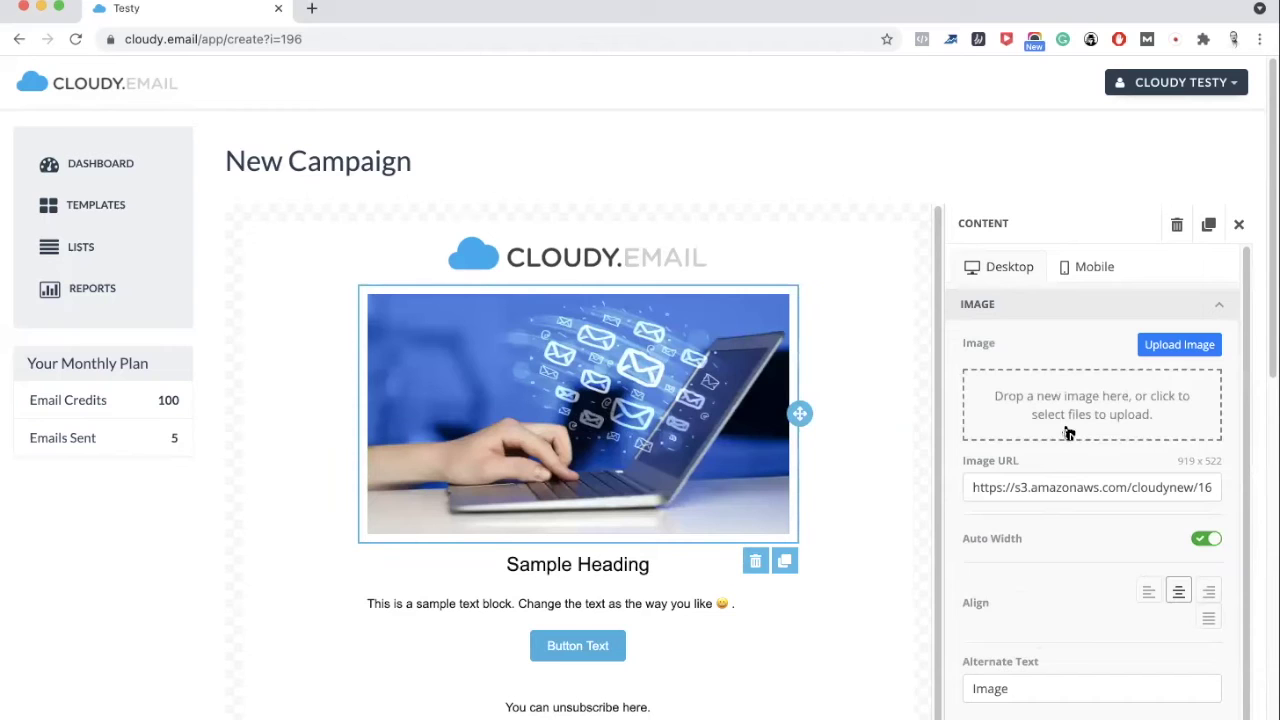
{"action": "left_click", "coordinate": [592, 562]}
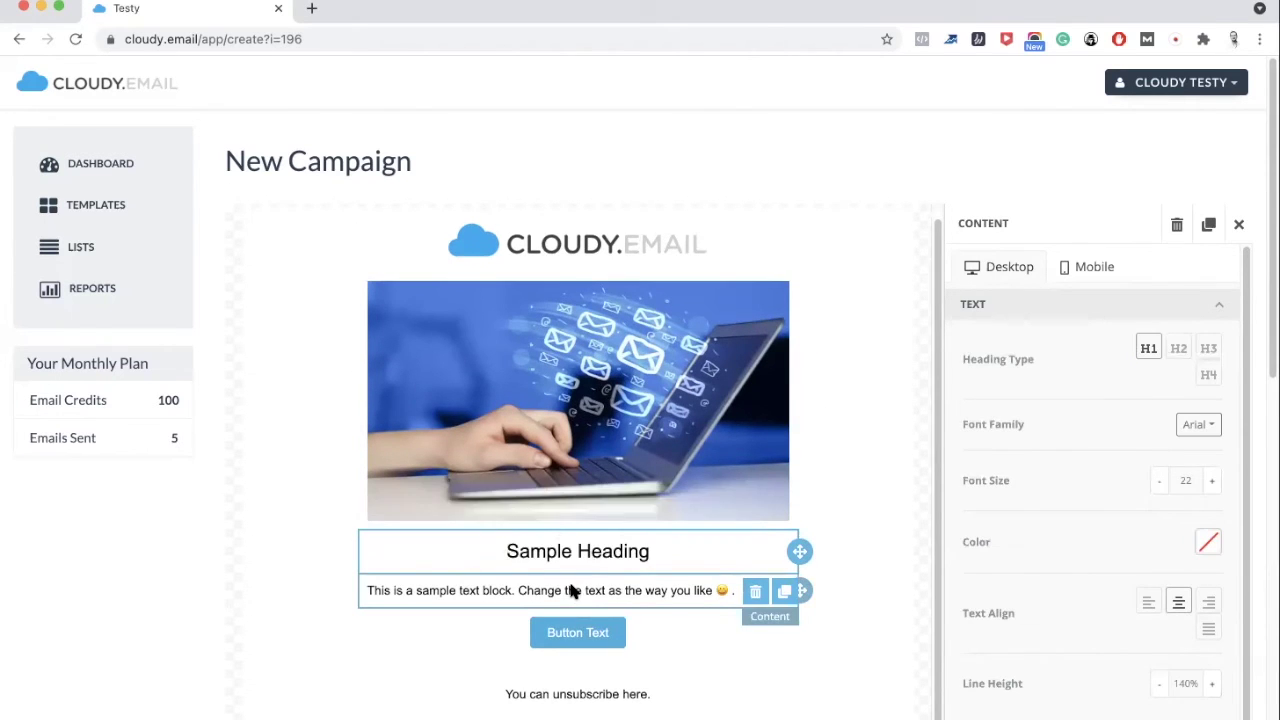
{"action": "left_click", "coordinate": [571, 585]}
{"action": "scroll", "coordinate": [571, 585], "scroll_direction": "down", "scroll_amount": 1}
{"action": "left_click", "coordinate": [571, 583]}
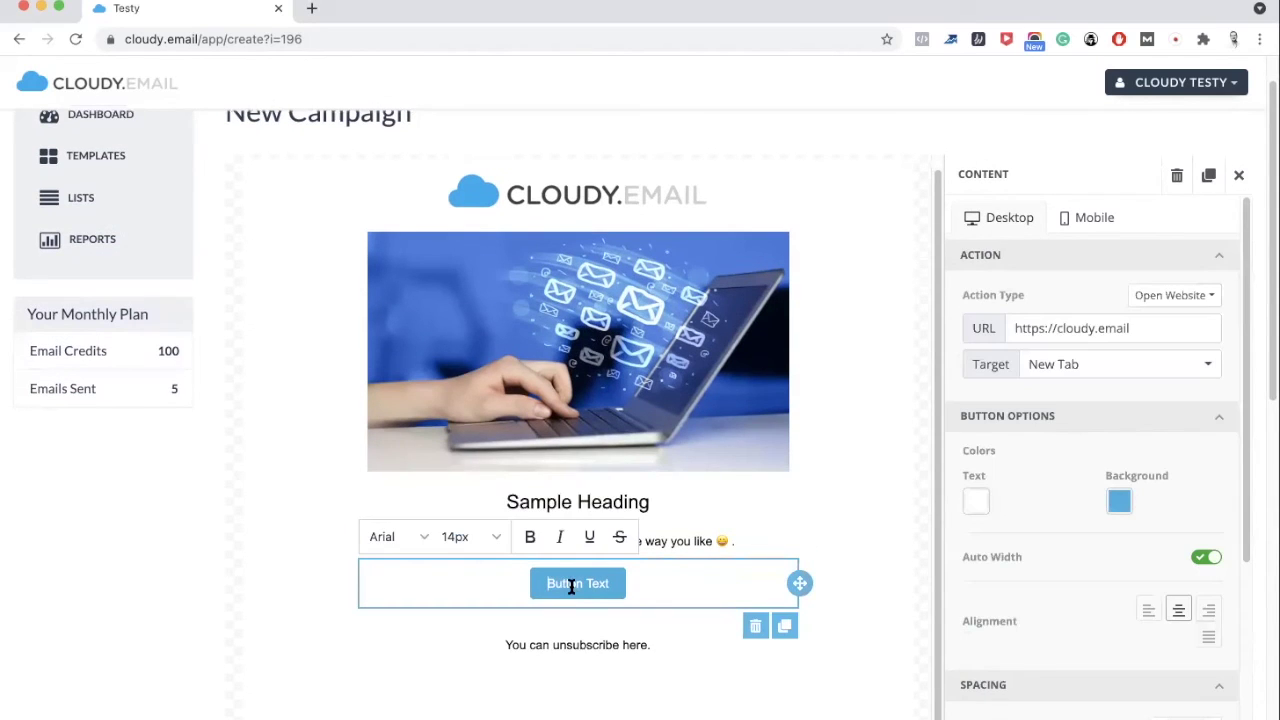
{"action": "left_click", "coordinate": [560, 650]}
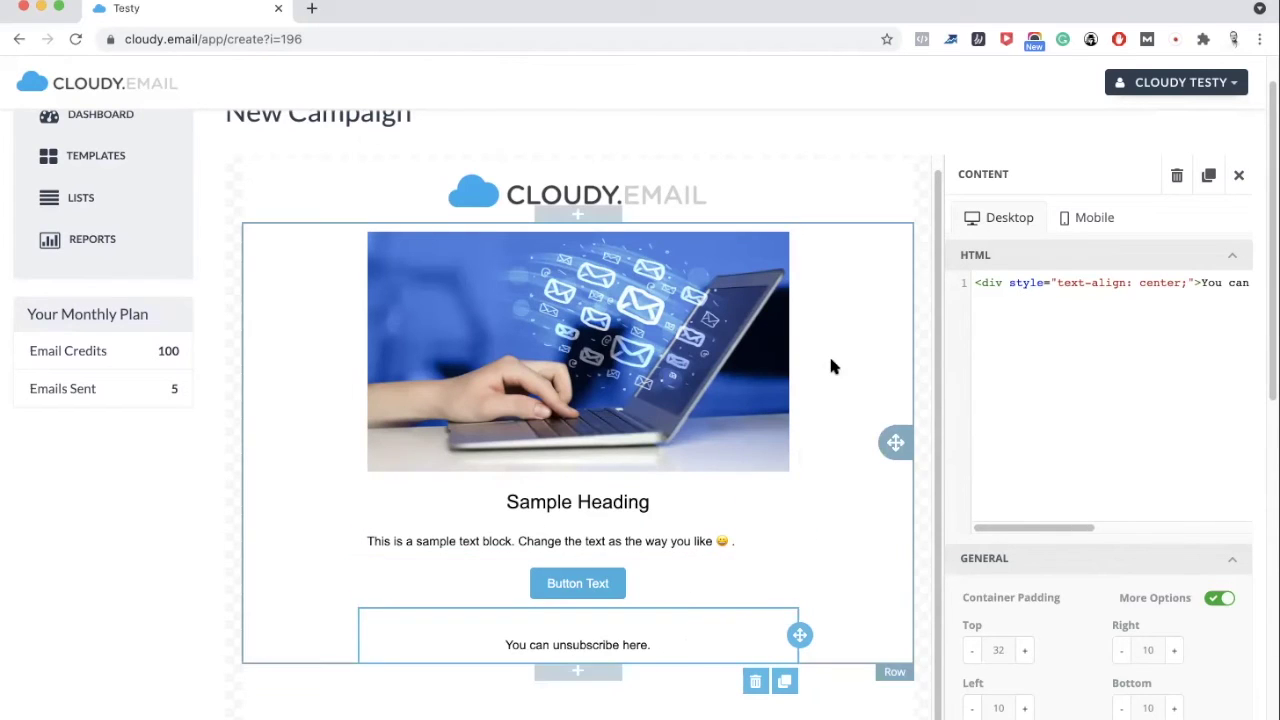
{"action": "scroll", "coordinate": [879, 319], "scroll_direction": "up", "scroll_amount": 1}
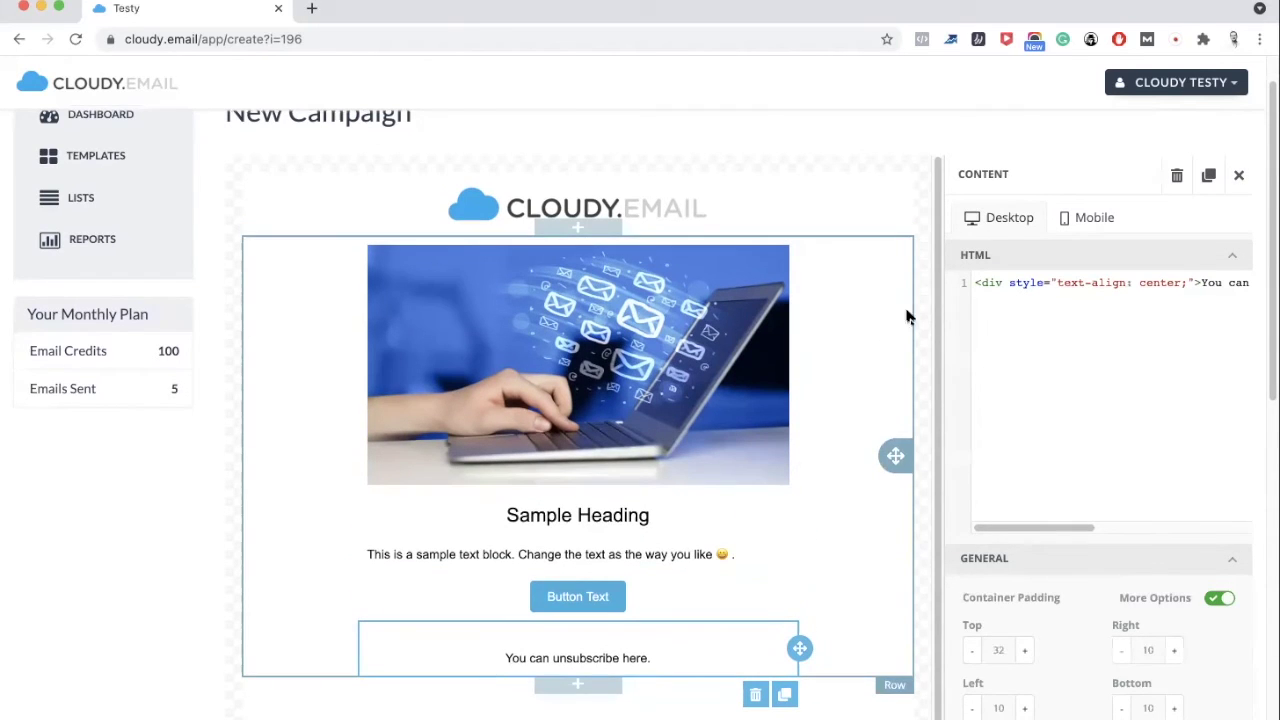
{"action": "left_click", "coordinate": [1238, 176]}
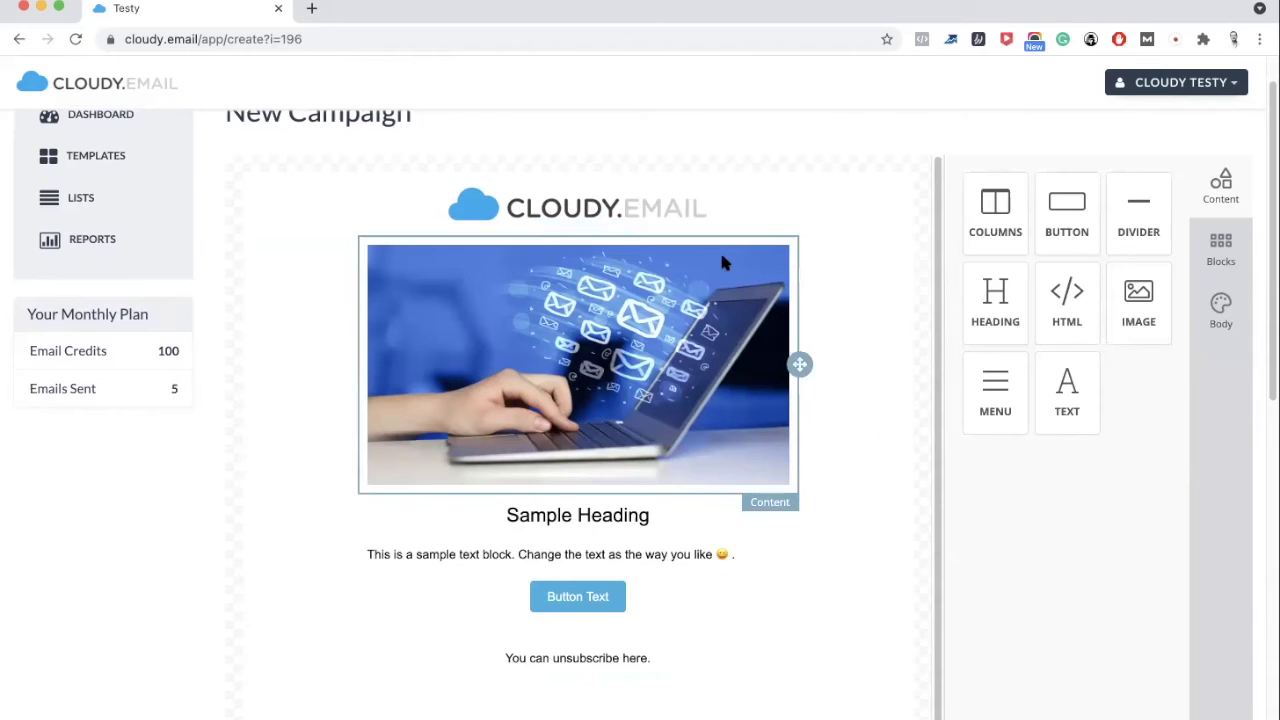
{"action": "scroll", "coordinate": [689, 457], "scroll_direction": "down", "scroll_amount": 1}
{"action": "scroll", "coordinate": [790, 428], "scroll_direction": "up", "scroll_amount": 1}
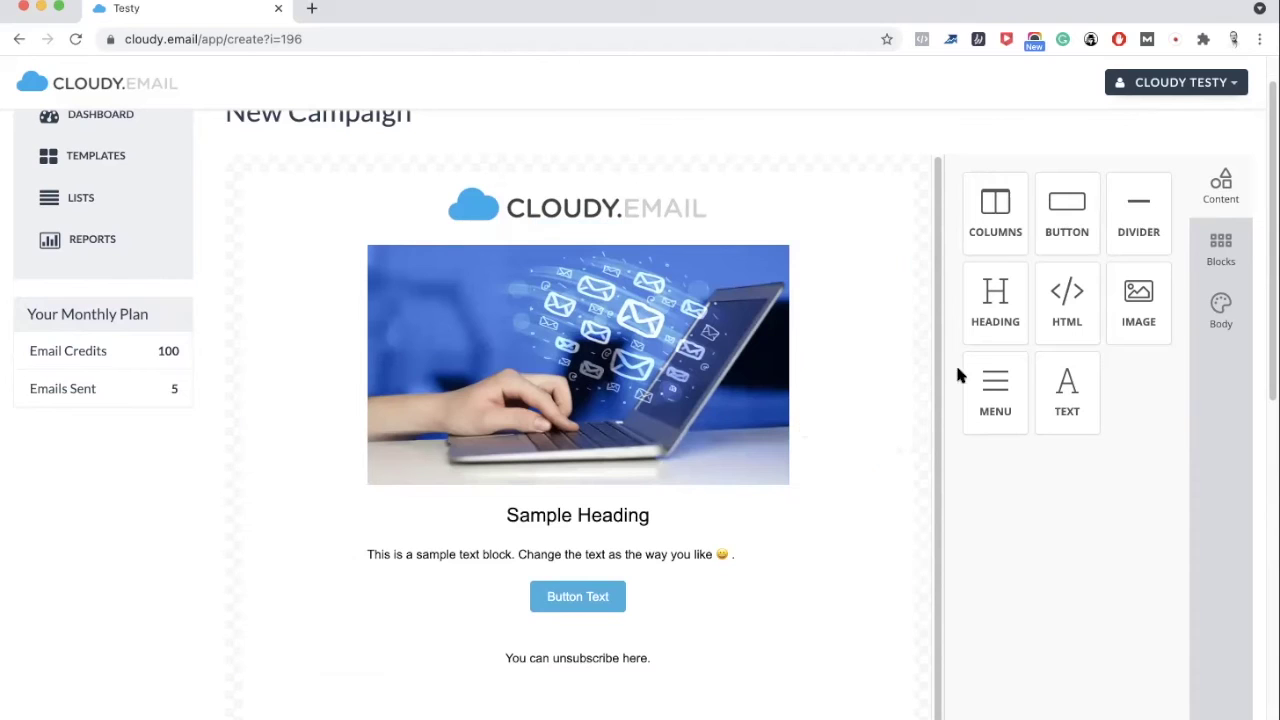
- Try green 2DC26B as the email body's text color, and return it to black
{"action": "left_click", "coordinate": [1220, 318]}
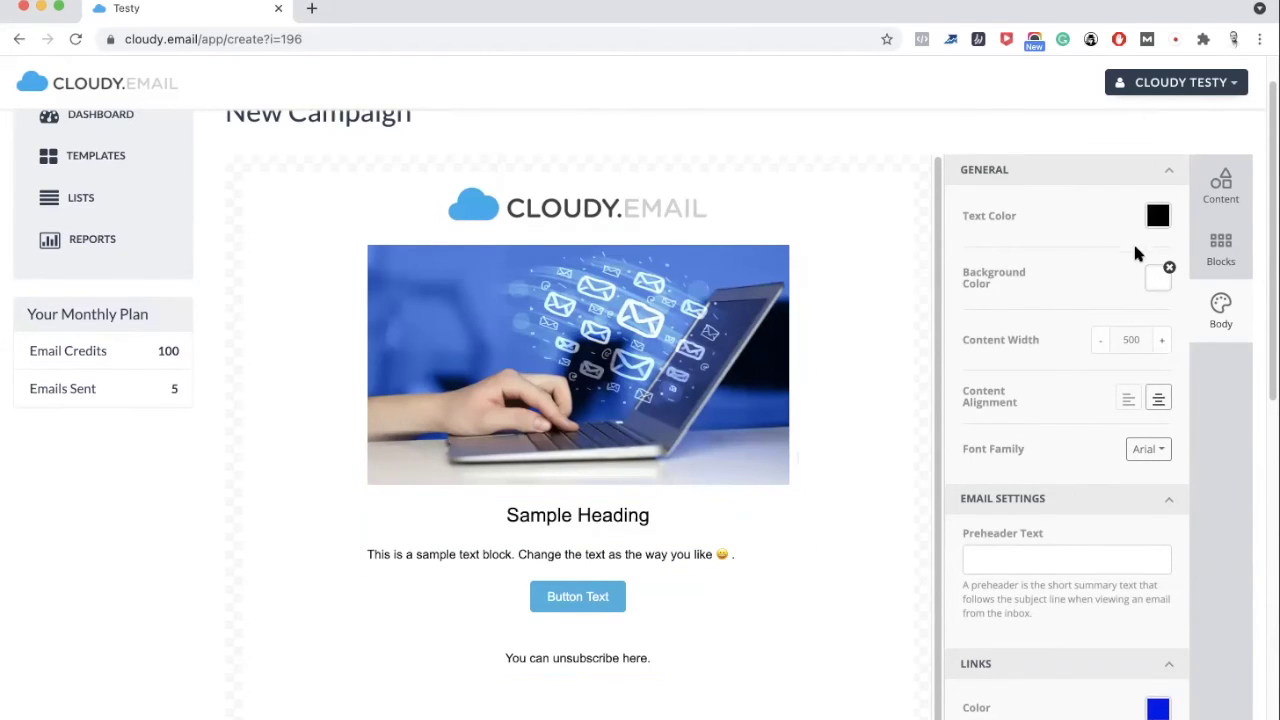
{"action": "left_click", "coordinate": [1166, 218]}
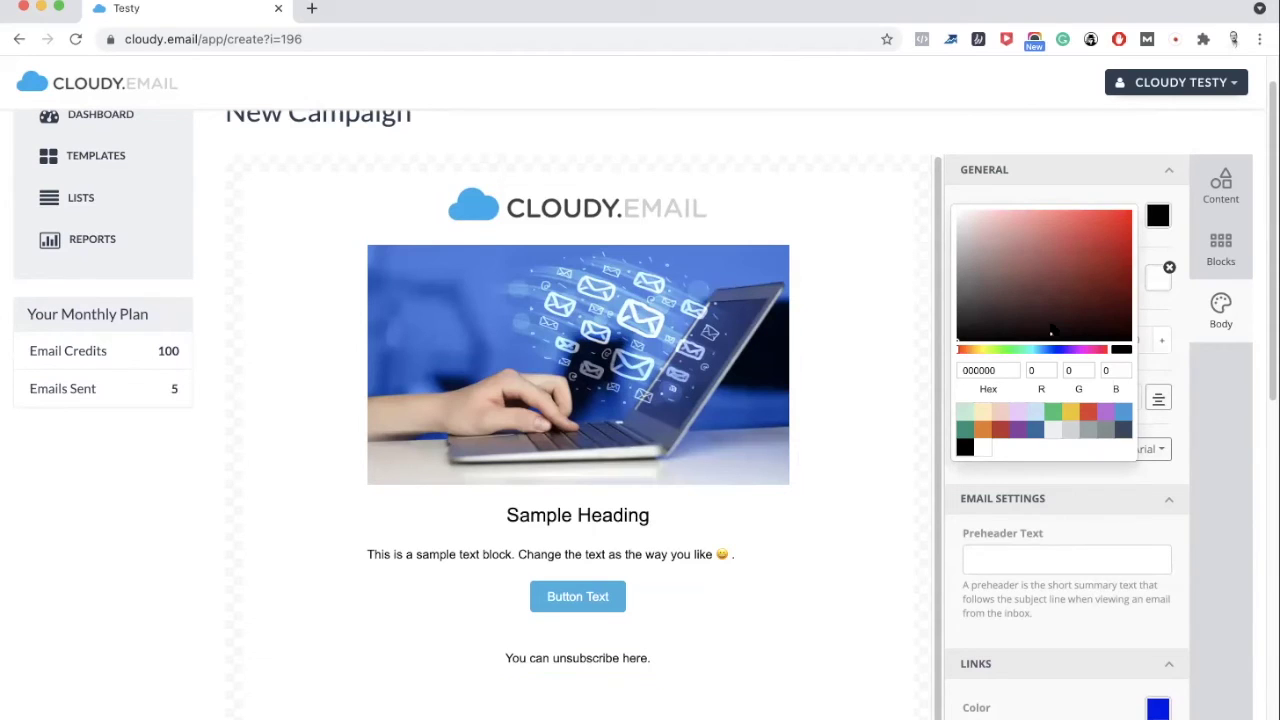
{"action": "left_click", "coordinate": [1052, 414]}
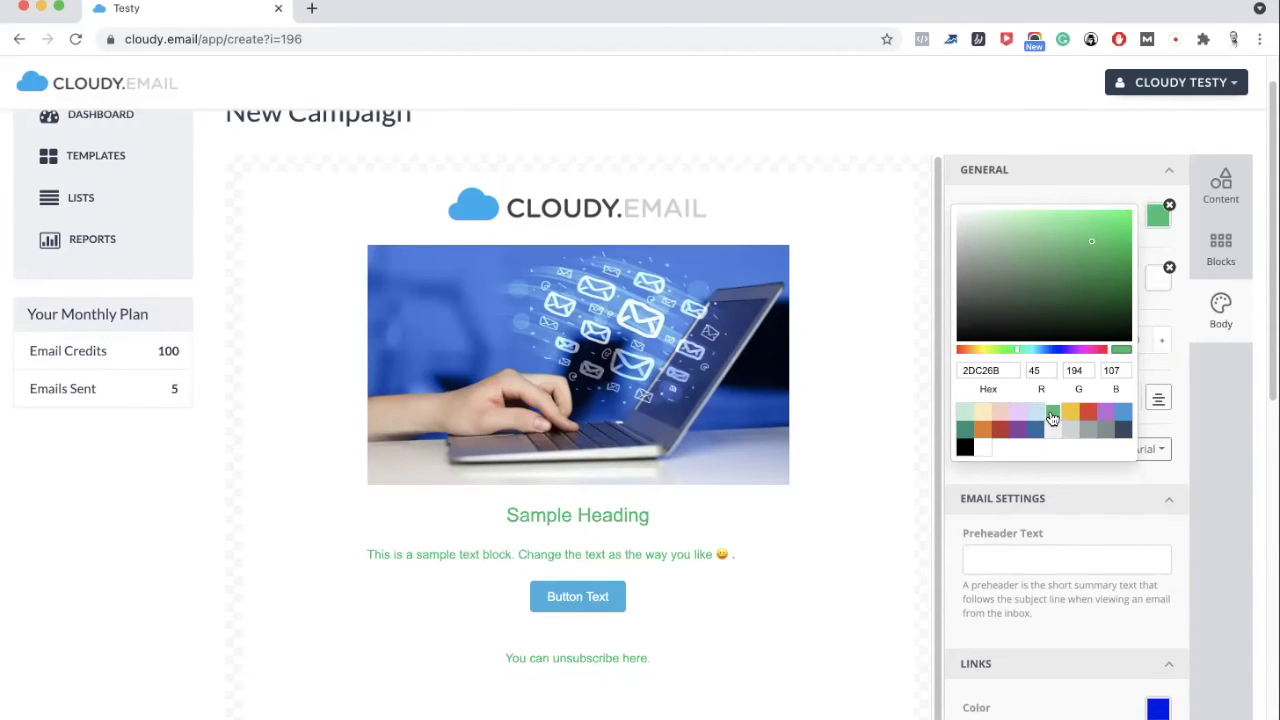
{"action": "left_click", "coordinate": [965, 450]}
{"action": "left_click", "coordinate": [1235, 451]}
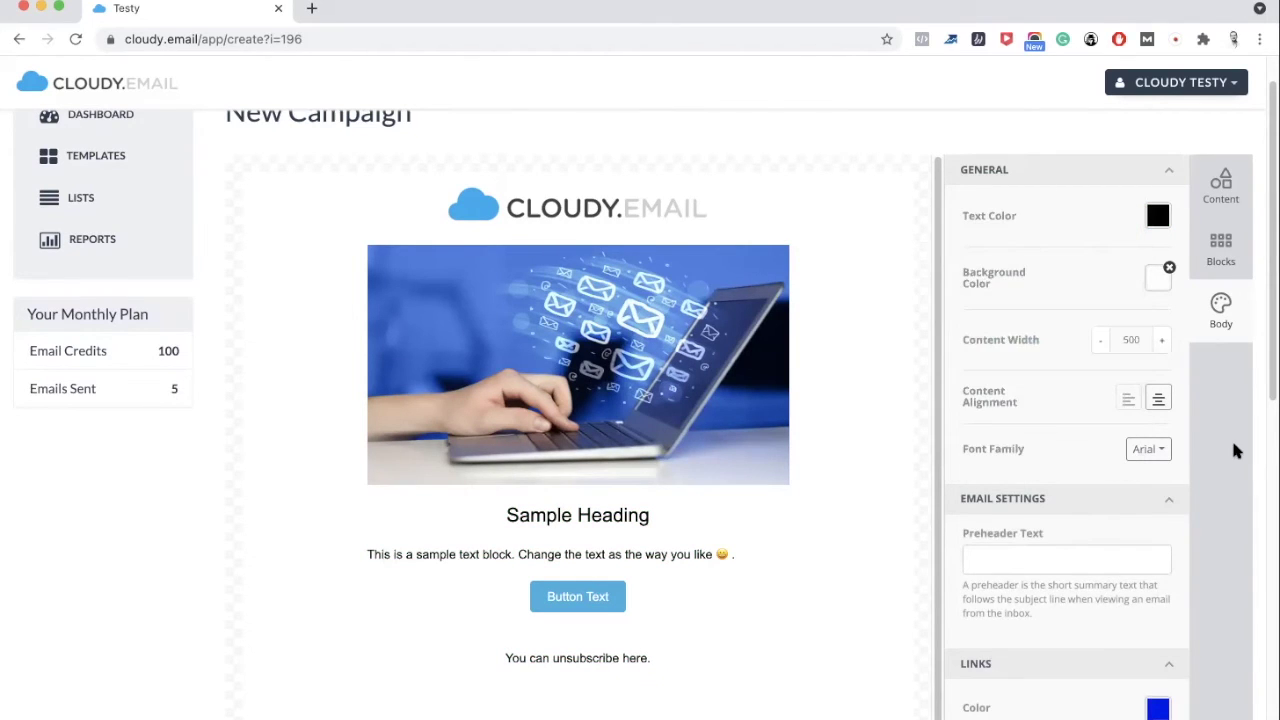
- Try green 2DC26B as the email body's background color, and return it to white FFFFFF
{"action": "left_click", "coordinate": [1157, 280]}
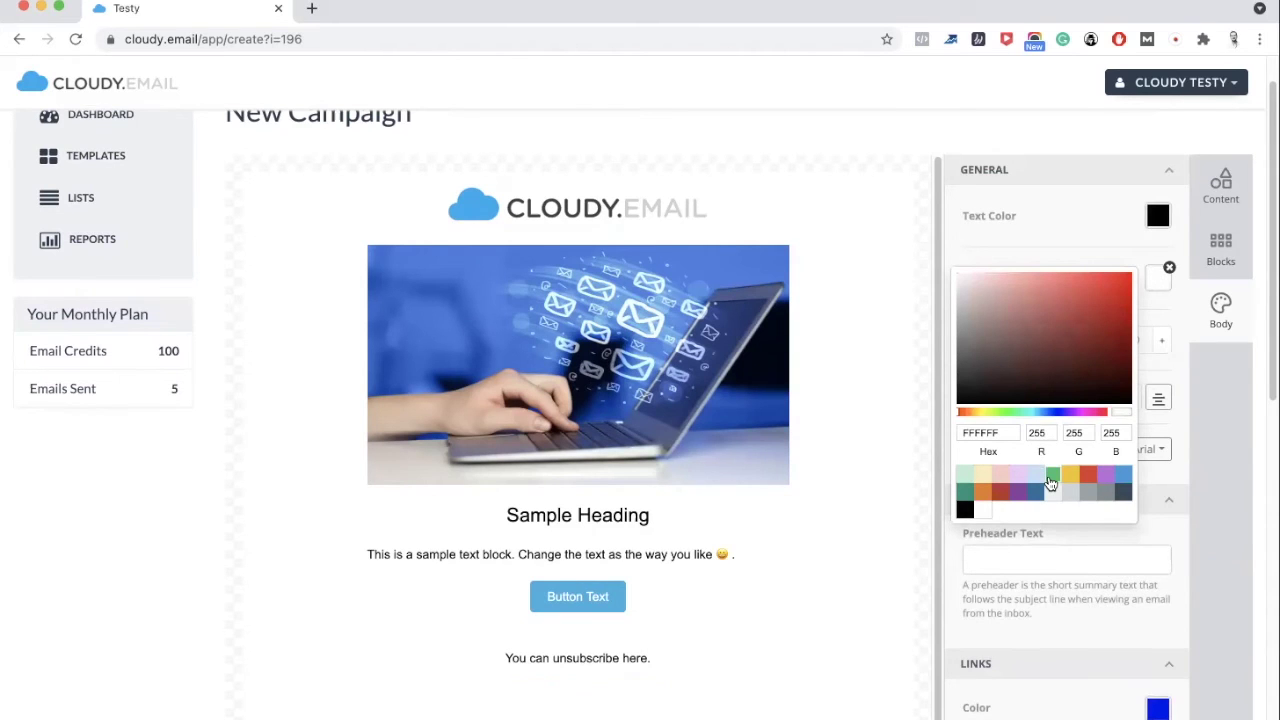
{"action": "left_click", "coordinate": [1052, 476]}
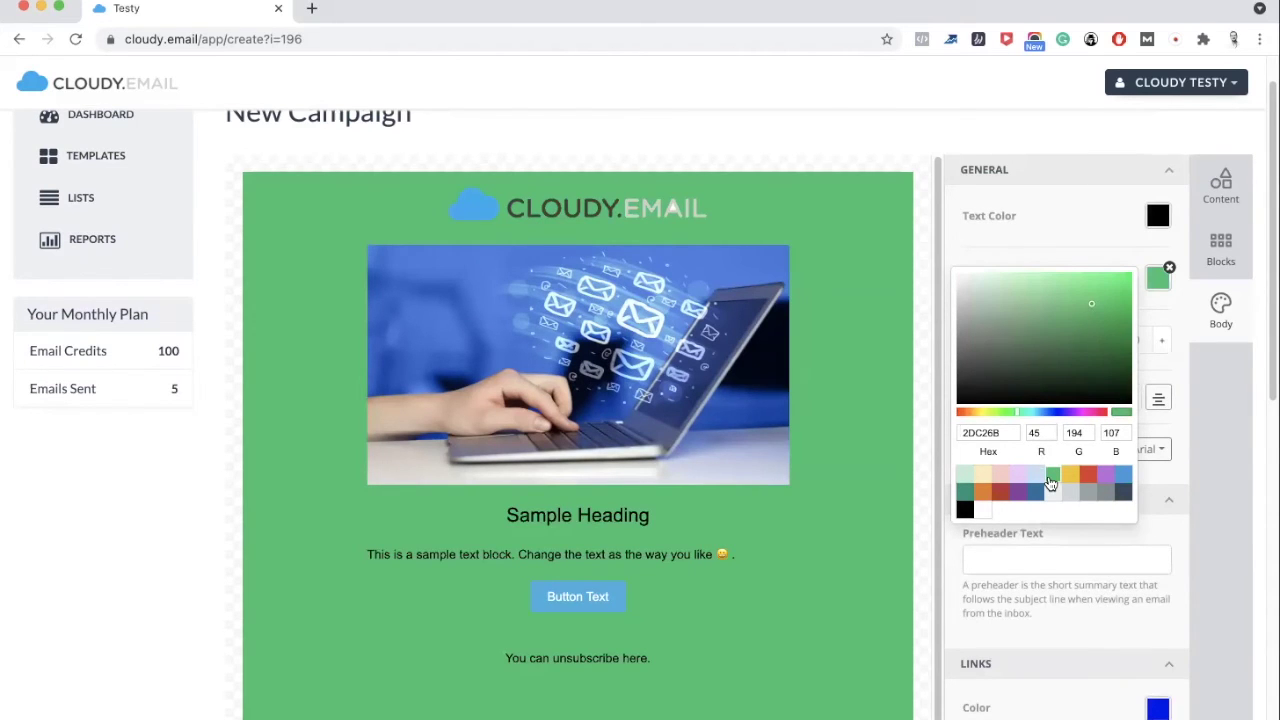
{"action": "left_click", "coordinate": [982, 510]}
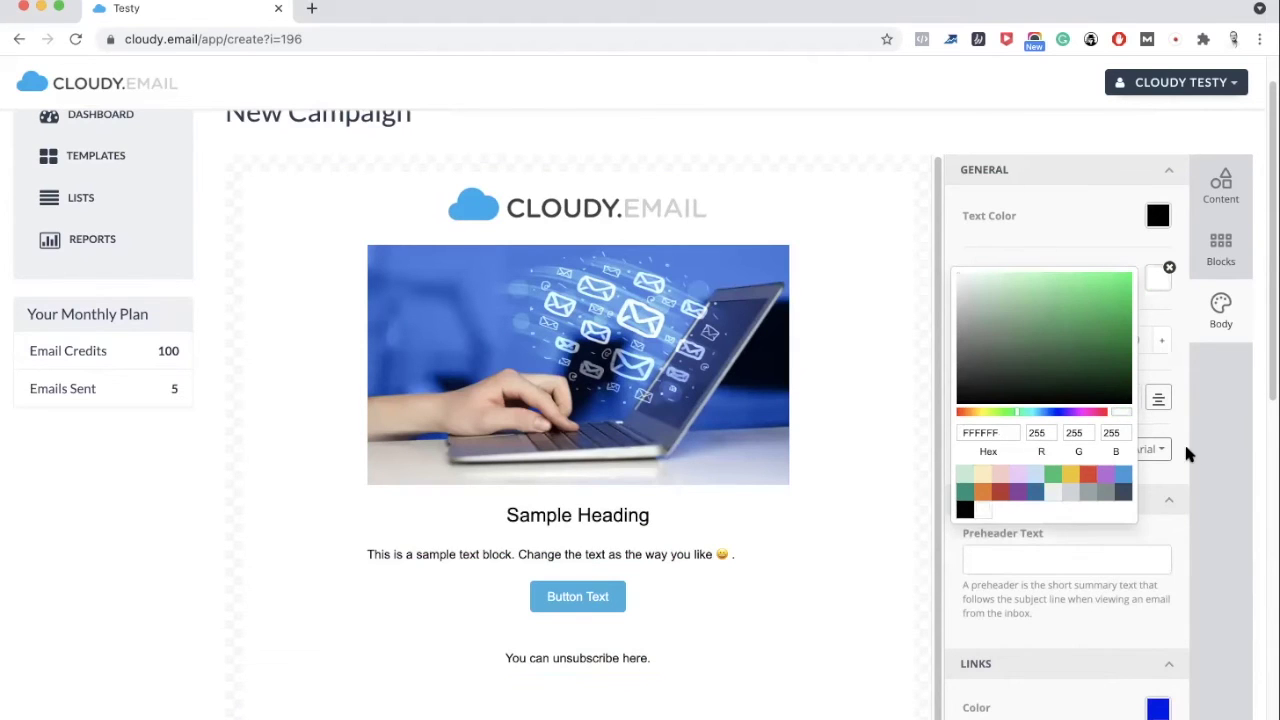
{"action": "left_click", "coordinate": [1187, 455]}
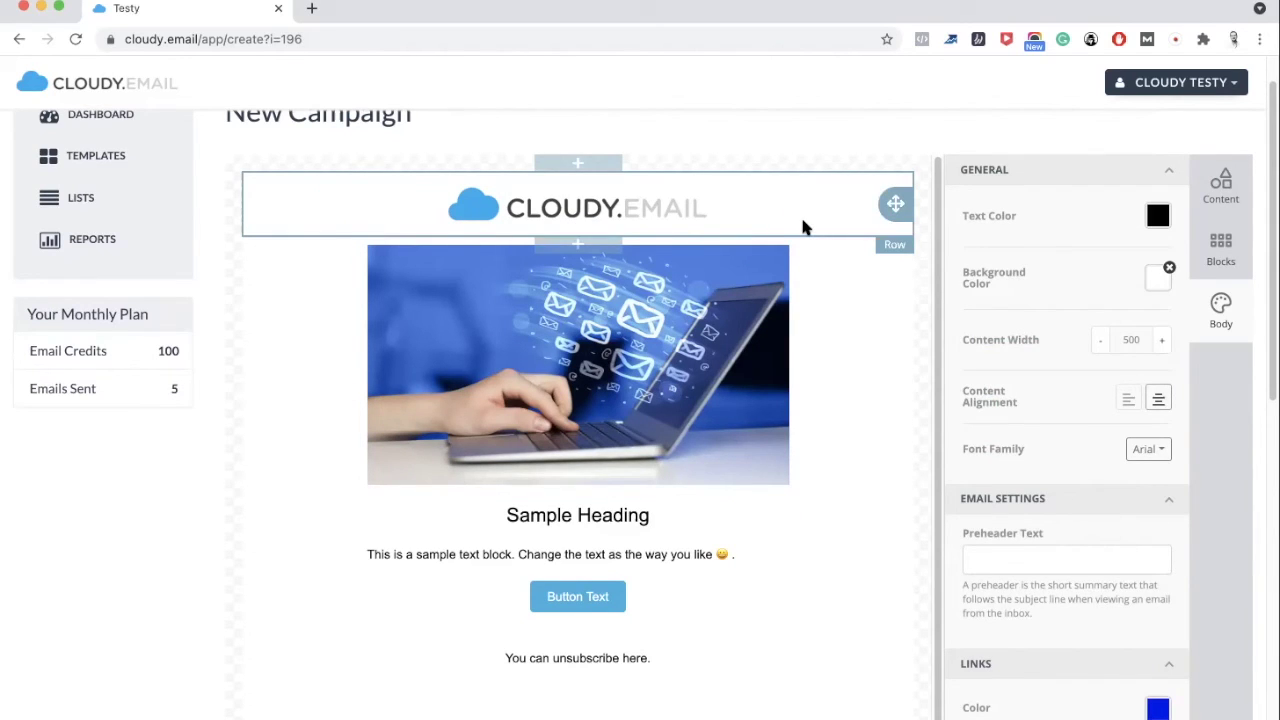
- Try a narrower content width for the email body, and set it back to 500
{"action": "left_click", "coordinate": [1103, 348]}
{"action": "left_click", "coordinate": [1103, 348]}
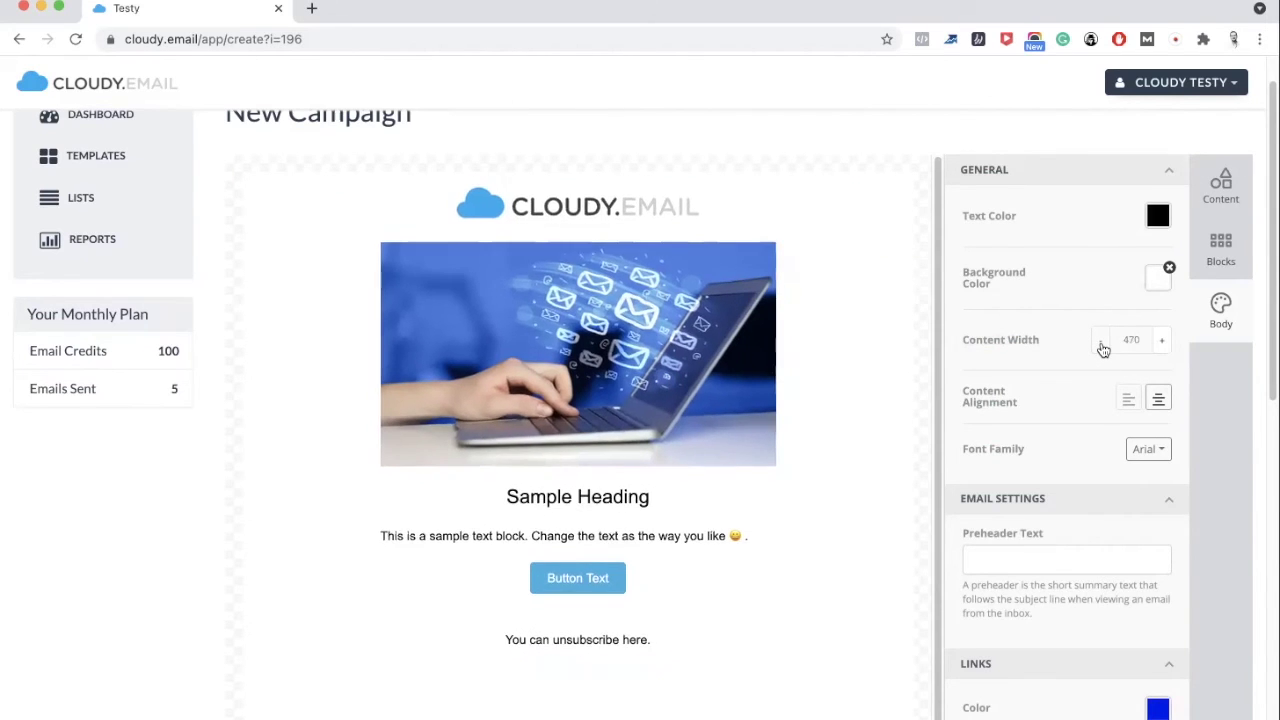
{"action": "left_click", "coordinate": [1103, 348]}
{"action": "left_click", "coordinate": [1103, 348]}
{"action": "left_click", "coordinate": [1103, 348]}
{"action": "left_click", "coordinate": [1103, 348]}
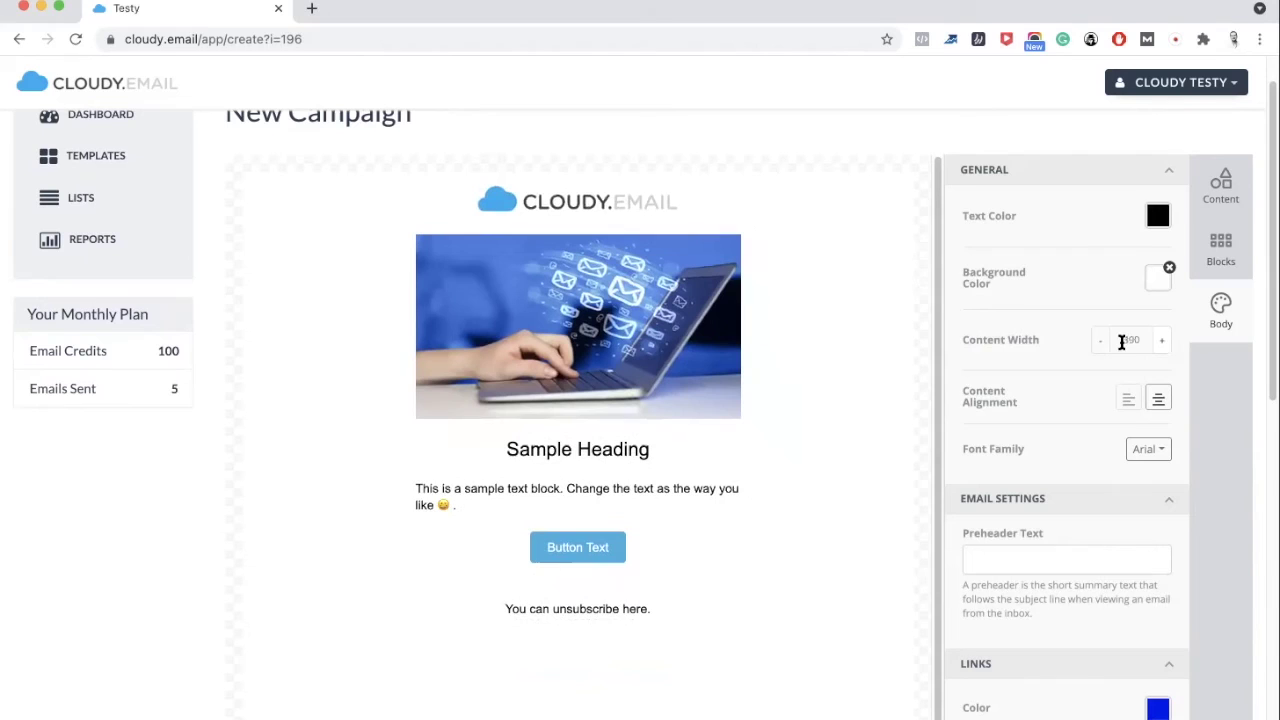
{"action": "left_click", "coordinate": [1123, 342]}
{"action": "double_click", "coordinate": [1123, 342]}
{"action": "type", "text": "500"}
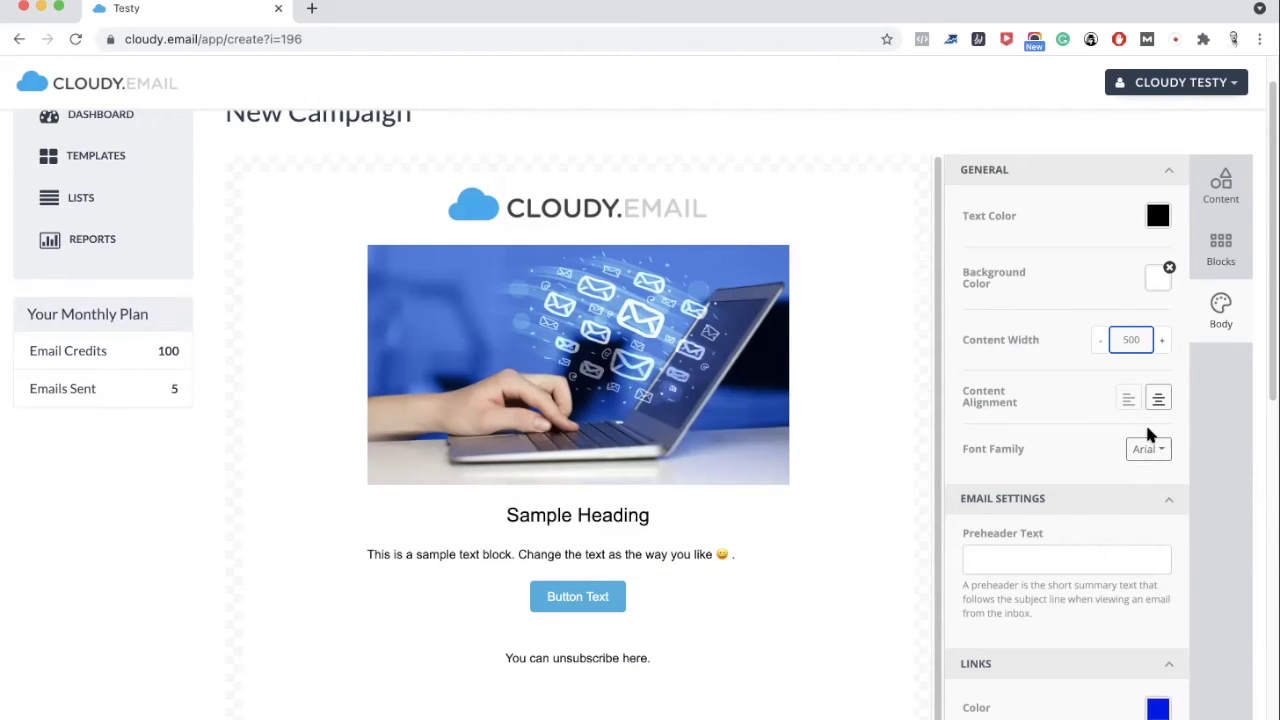
- Browse the available fonts and set the email body's font family to Helvetica
{"action": "left_click", "coordinate": [1156, 452]}
{"action": "scroll", "coordinate": [1108, 578], "scroll_direction": "down", "scroll_amount": 5}
{"action": "scroll", "coordinate": [1108, 578], "scroll_direction": "down", "scroll_amount": 3}
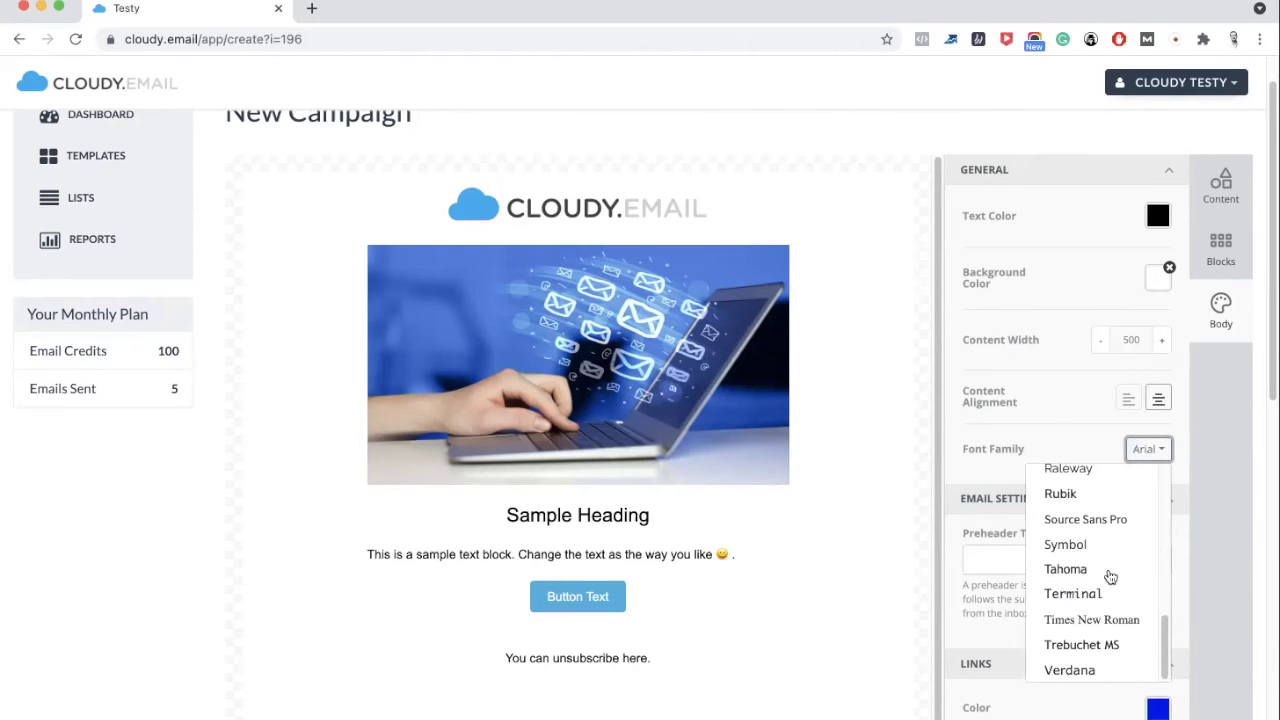
{"action": "scroll", "coordinate": [1109, 577], "scroll_direction": "up", "scroll_amount": 6}
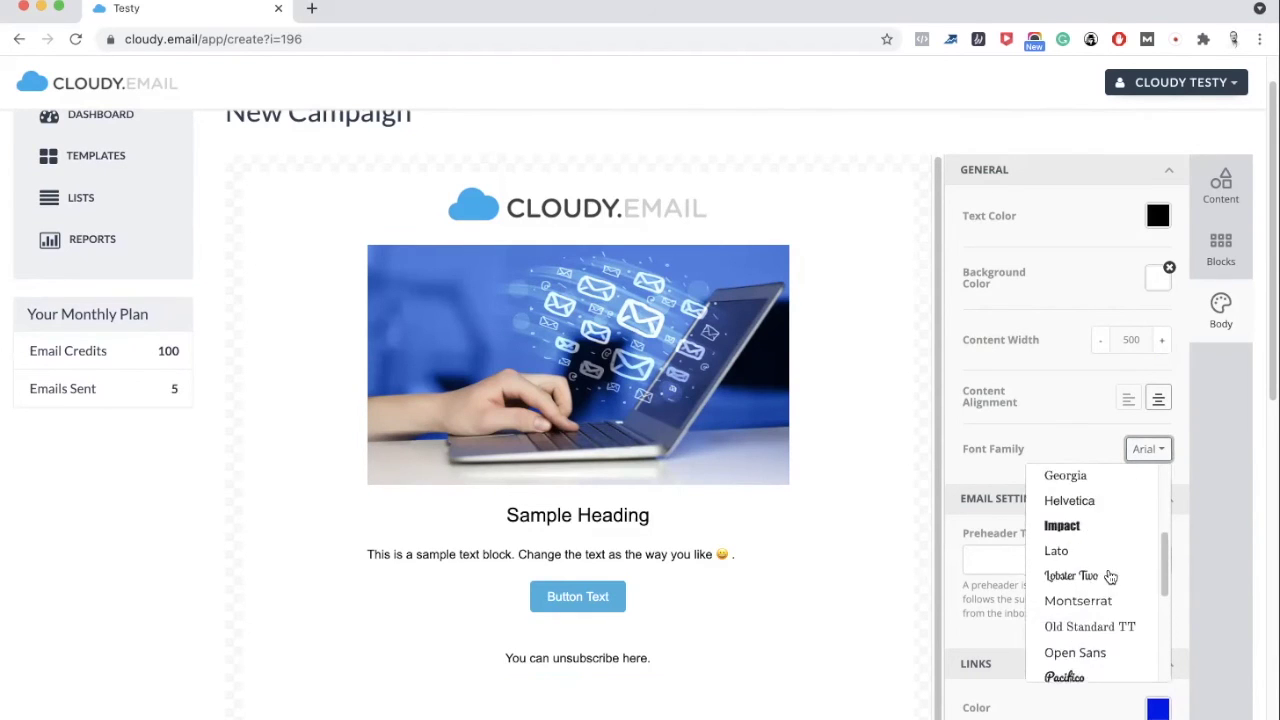
{"action": "left_click", "coordinate": [1095, 542]}
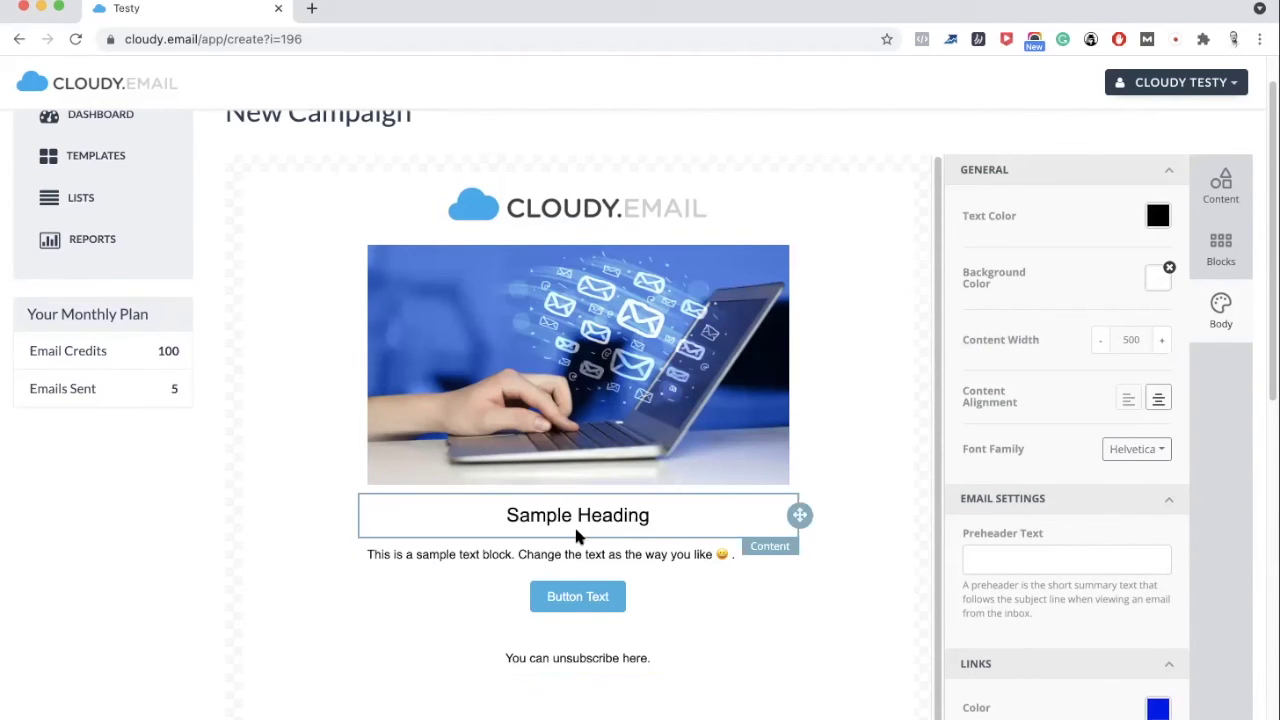
- Set the email body's link color to light blue 3598DB
{"action": "scroll", "coordinate": [1098, 566], "scroll_direction": "down", "scroll_amount": 1}
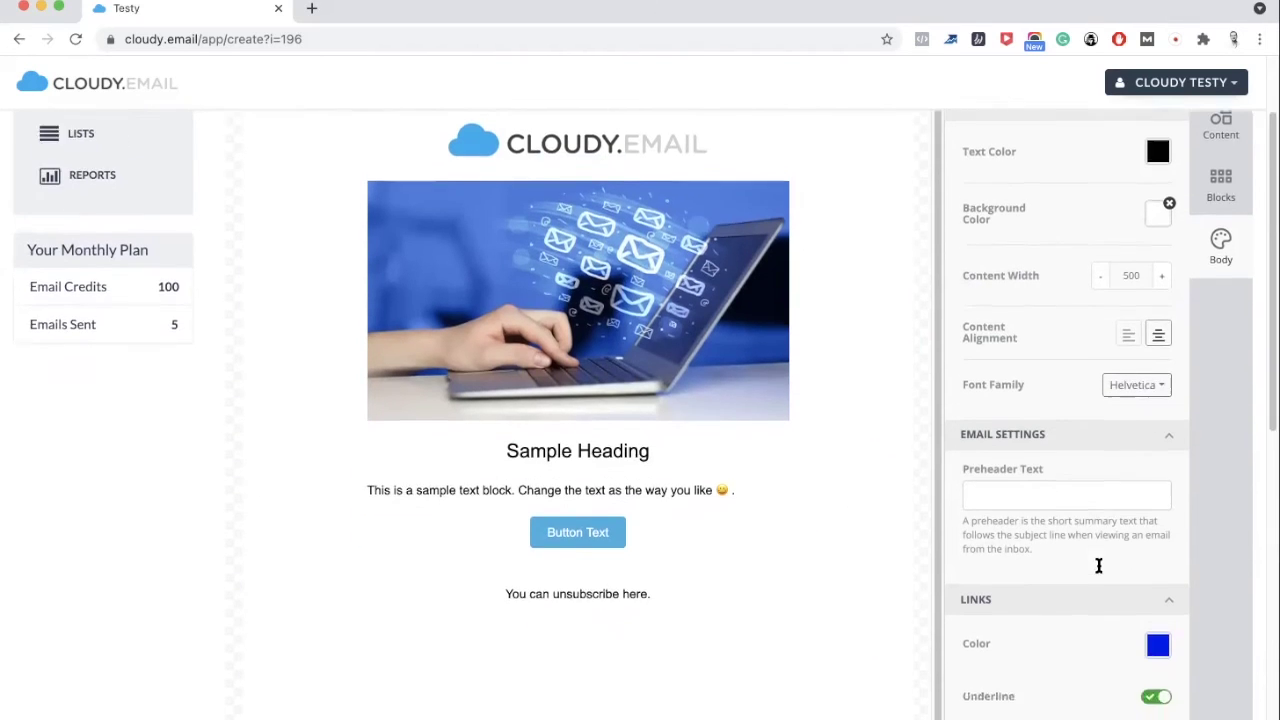
{"action": "scroll", "coordinate": [1098, 566], "scroll_direction": "down", "scroll_amount": 2}
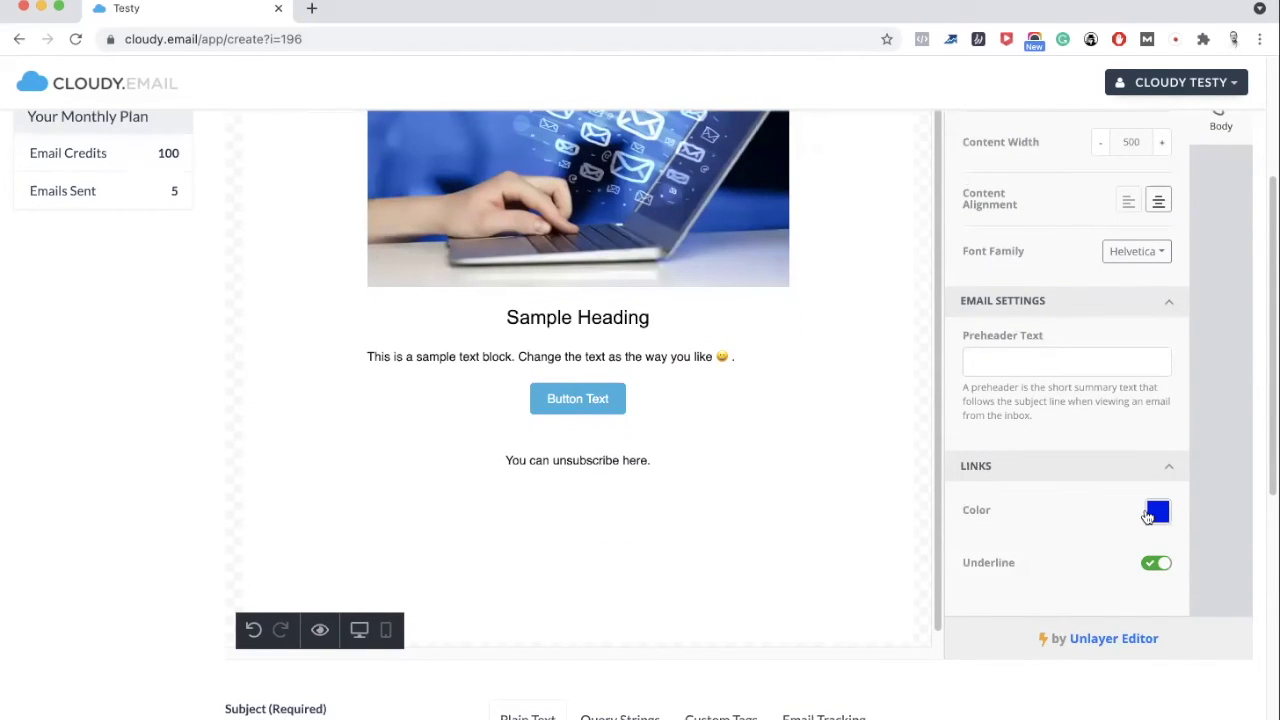
{"action": "left_click", "coordinate": [1157, 513]}
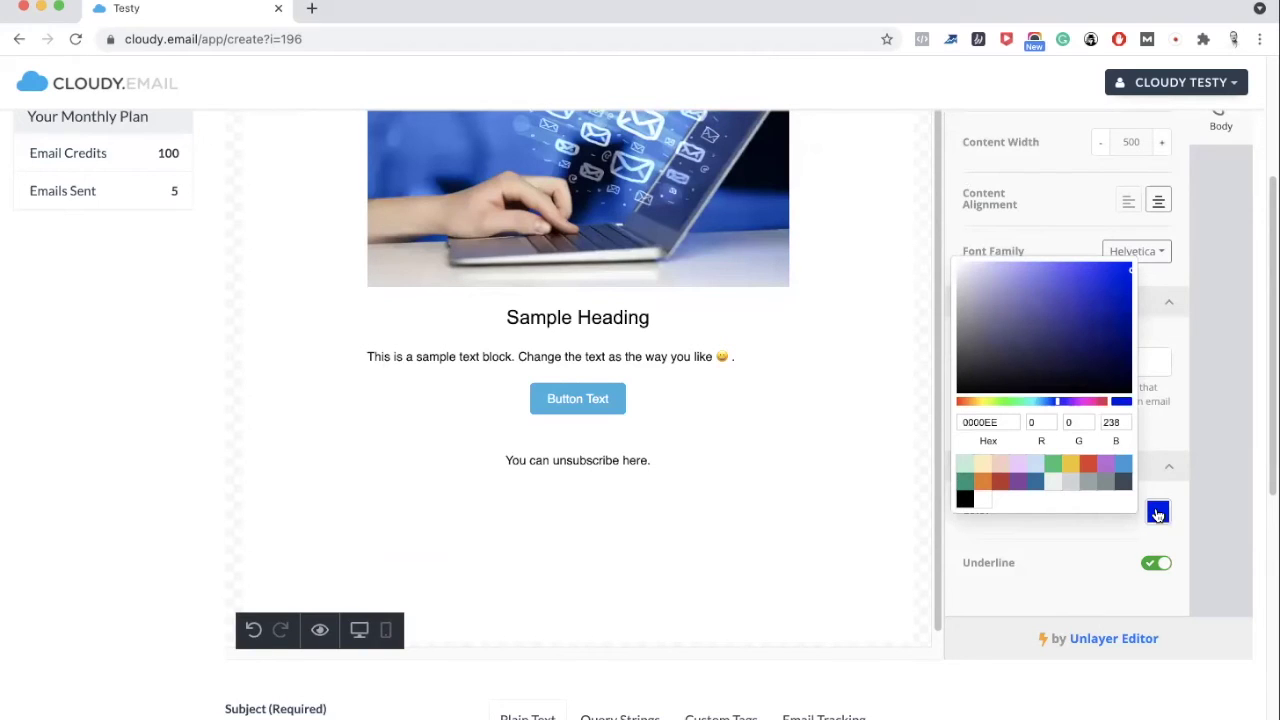
{"action": "left_click", "coordinate": [1121, 469]}
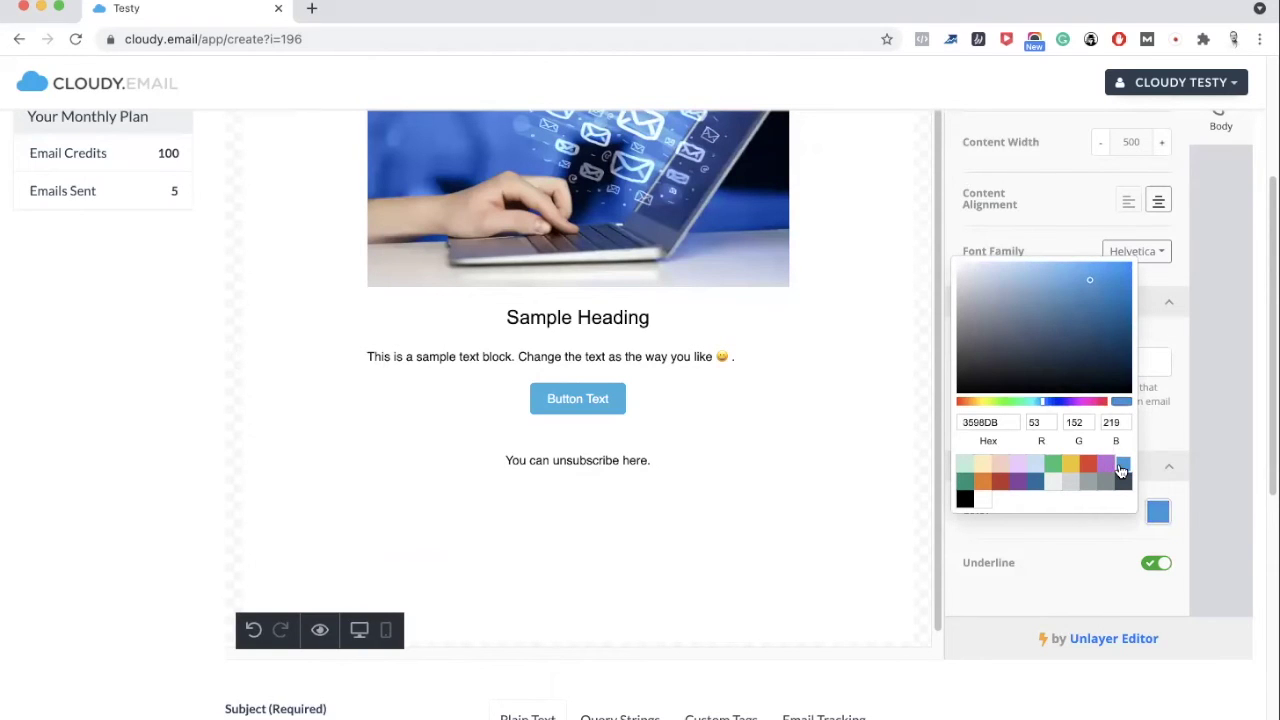
- Close the link color picker and browse the ready-made blocks, including all the blank column layouts
{"action": "left_click", "coordinate": [1187, 490]}
{"action": "scroll", "coordinate": [1187, 490], "scroll_direction": "up", "scroll_amount": 3}
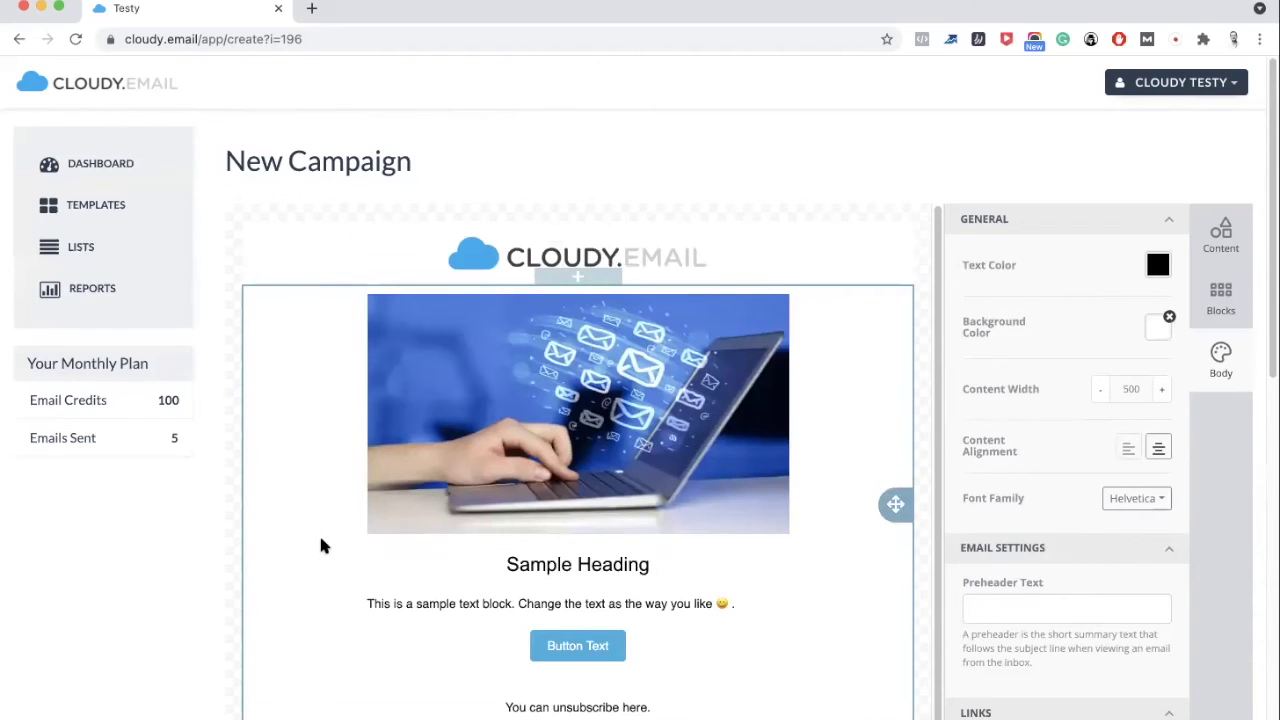
{"action": "left_click", "coordinate": [1215, 310]}
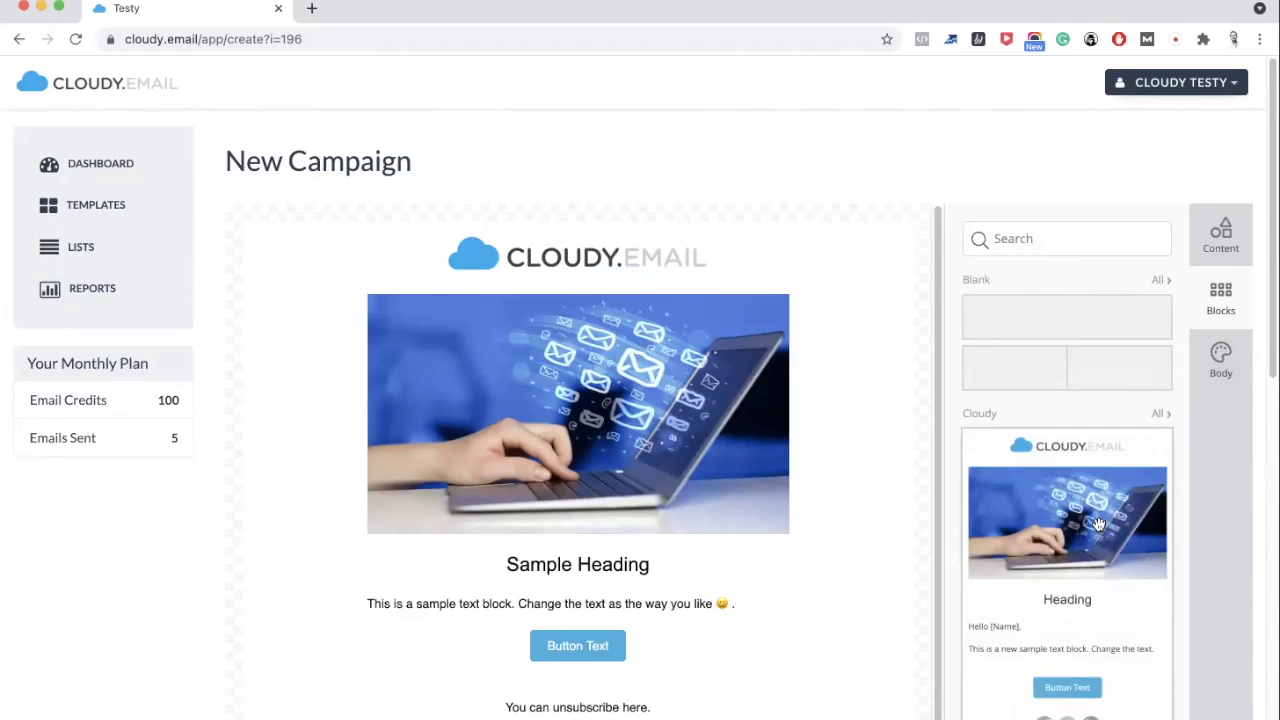
{"action": "scroll", "coordinate": [1098, 522], "scroll_direction": "down", "scroll_amount": 3}
{"action": "scroll", "coordinate": [1098, 522], "scroll_direction": "up", "scroll_amount": 3}
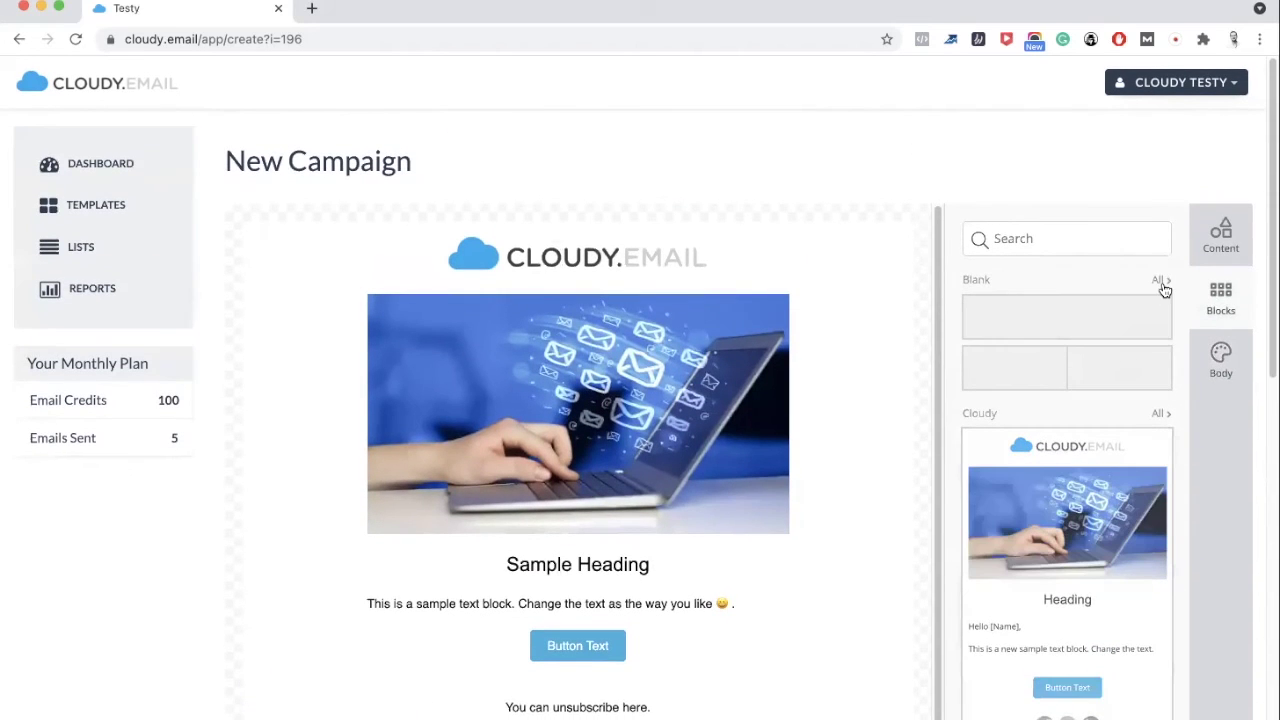
{"action": "left_click", "coordinate": [1160, 281]}
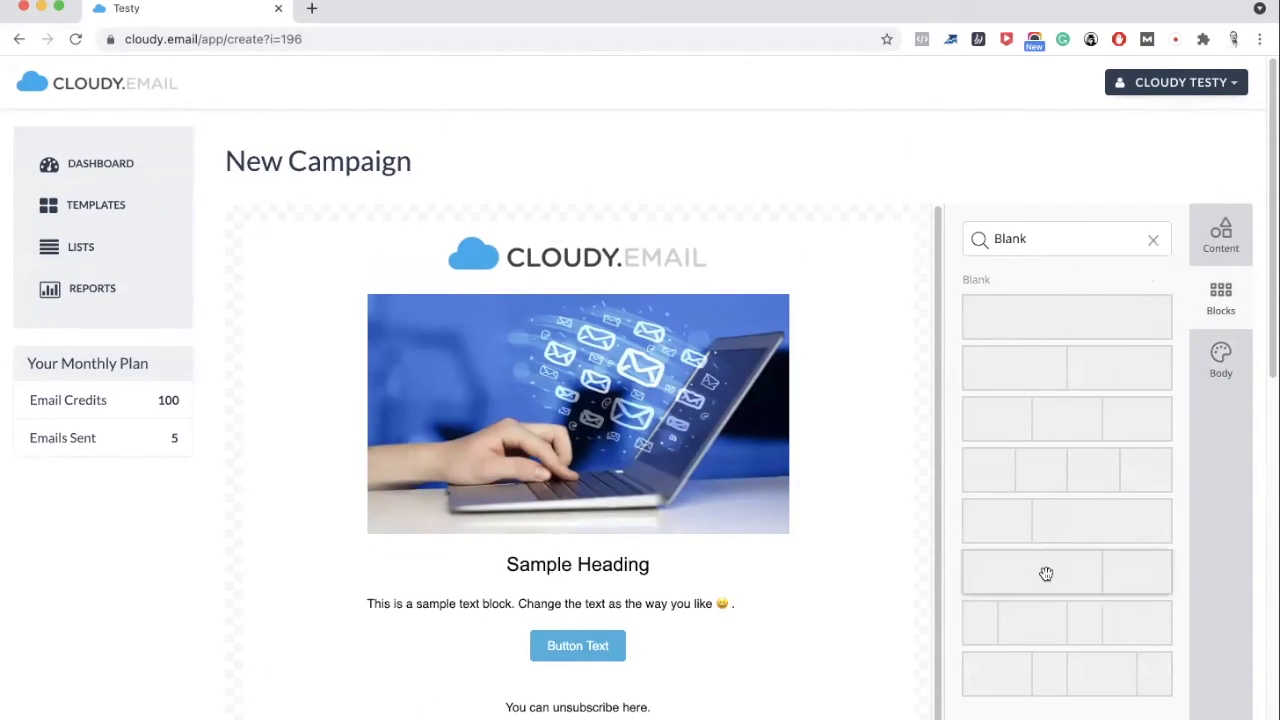
{"action": "scroll", "coordinate": [1046, 574], "scroll_direction": "down", "scroll_amount": 2}
{"action": "scroll", "coordinate": [1046, 574], "scroll_direction": "down", "scroll_amount": 1}
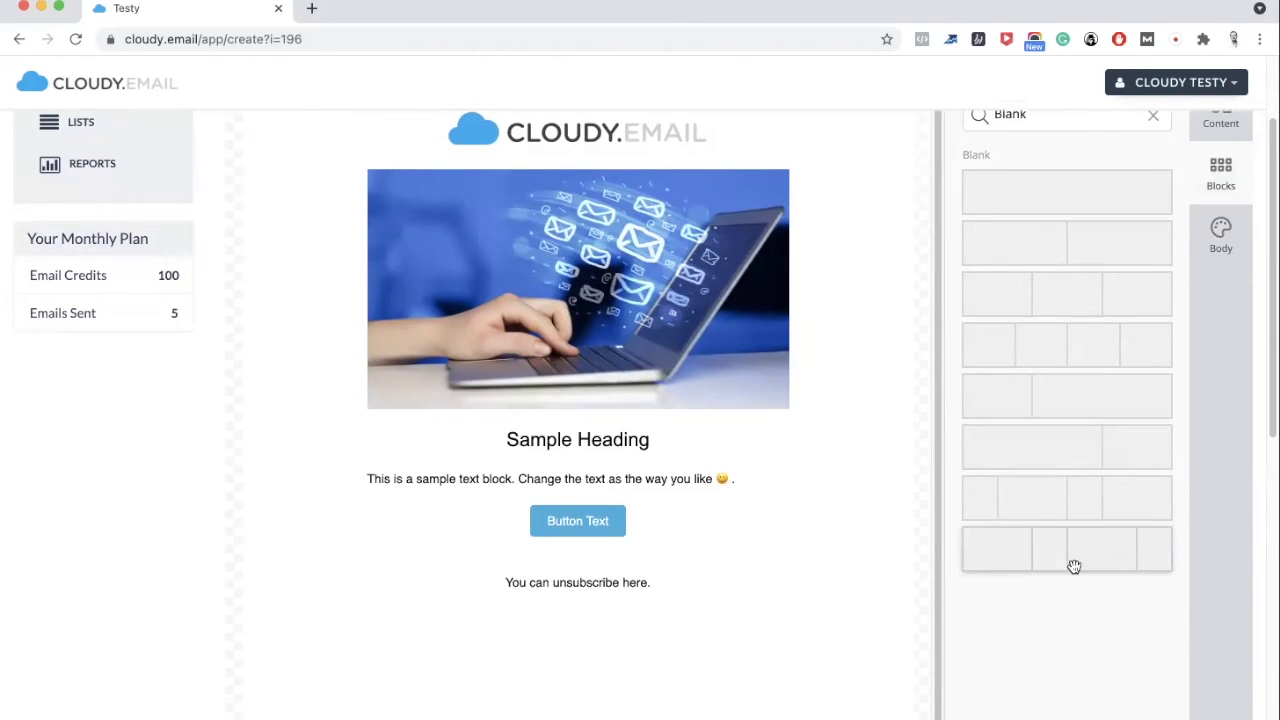
{"action": "scroll", "coordinate": [1049, 408], "scroll_direction": "up", "scroll_amount": 3}
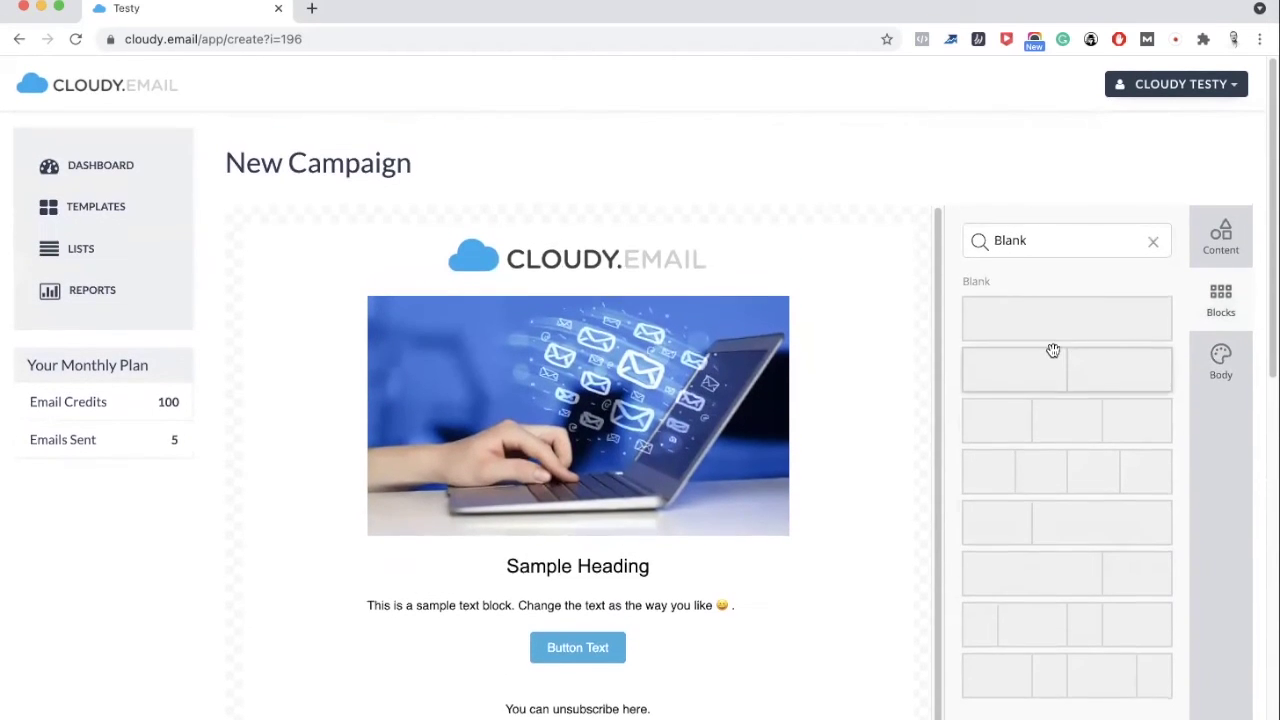
{"action": "left_click", "coordinate": [1153, 242]}
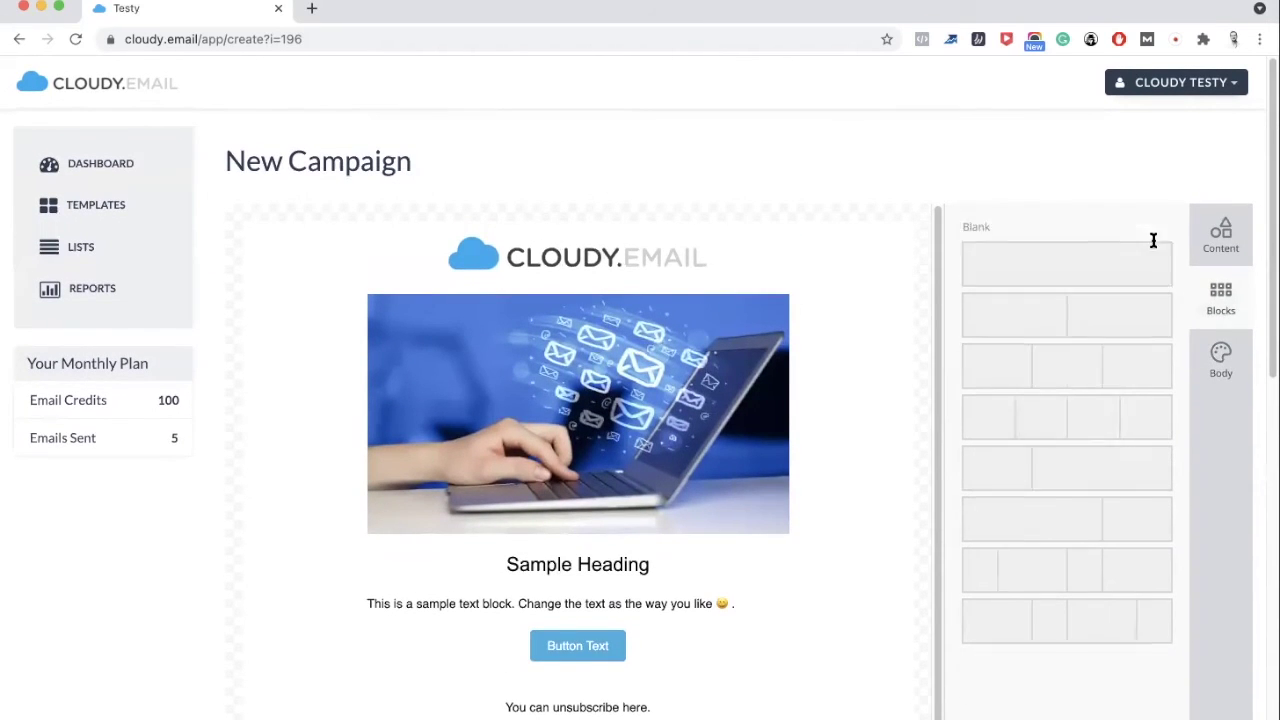
- Insert a columns row between the logo and the laptop image, and set it to two equal columns
{"action": "left_click", "coordinate": [1218, 243]}
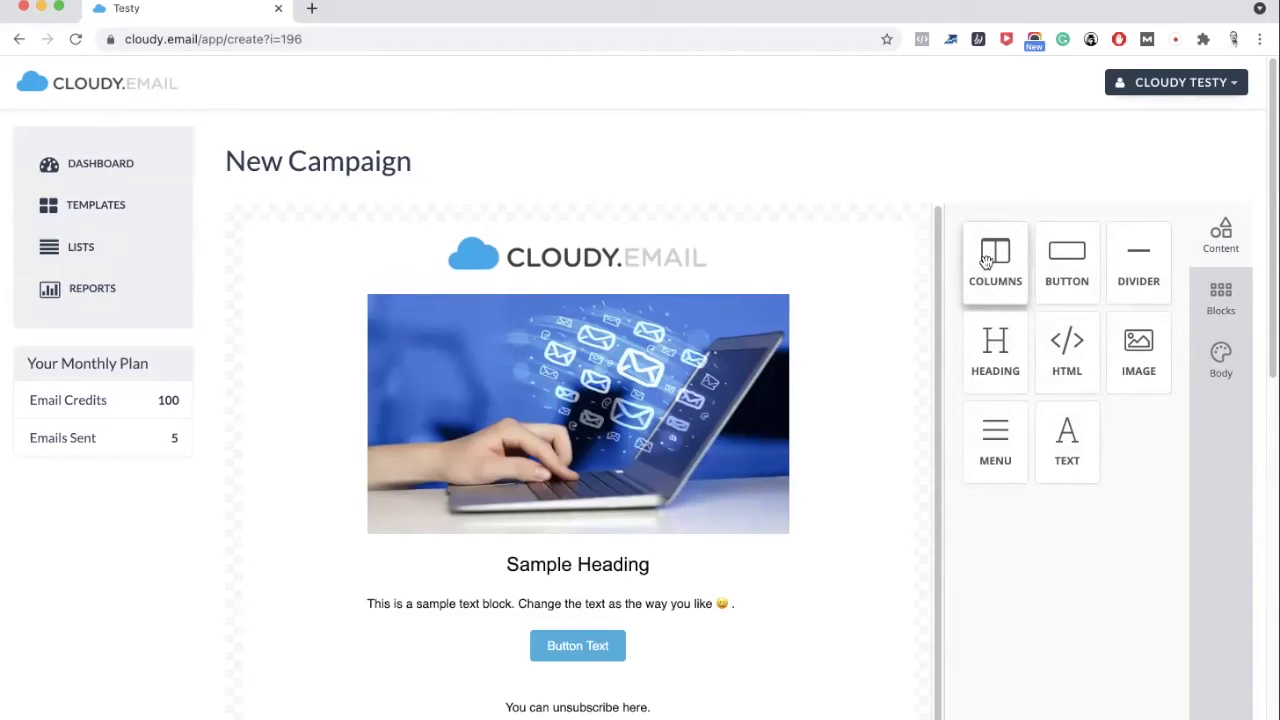
{"action": "left_click_drag", "start_coordinate": [986, 260], "coordinate": [674, 291]}
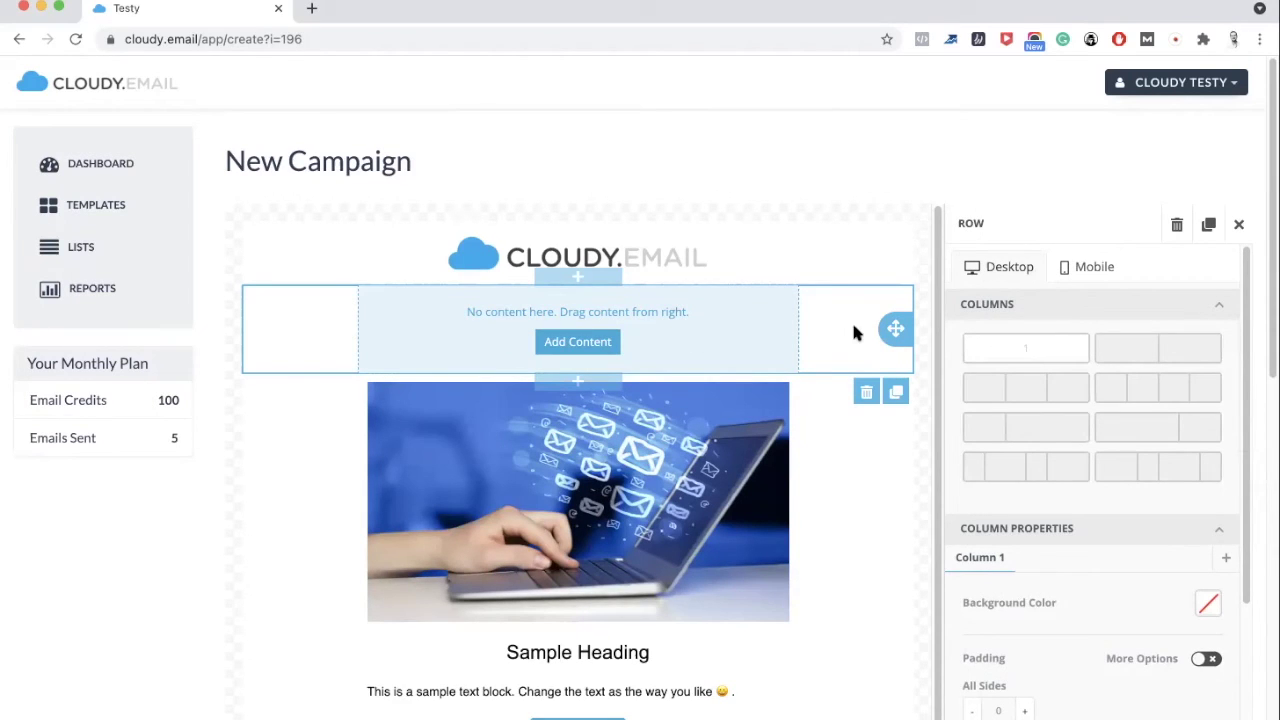
{"action": "left_click", "coordinate": [1160, 348]}
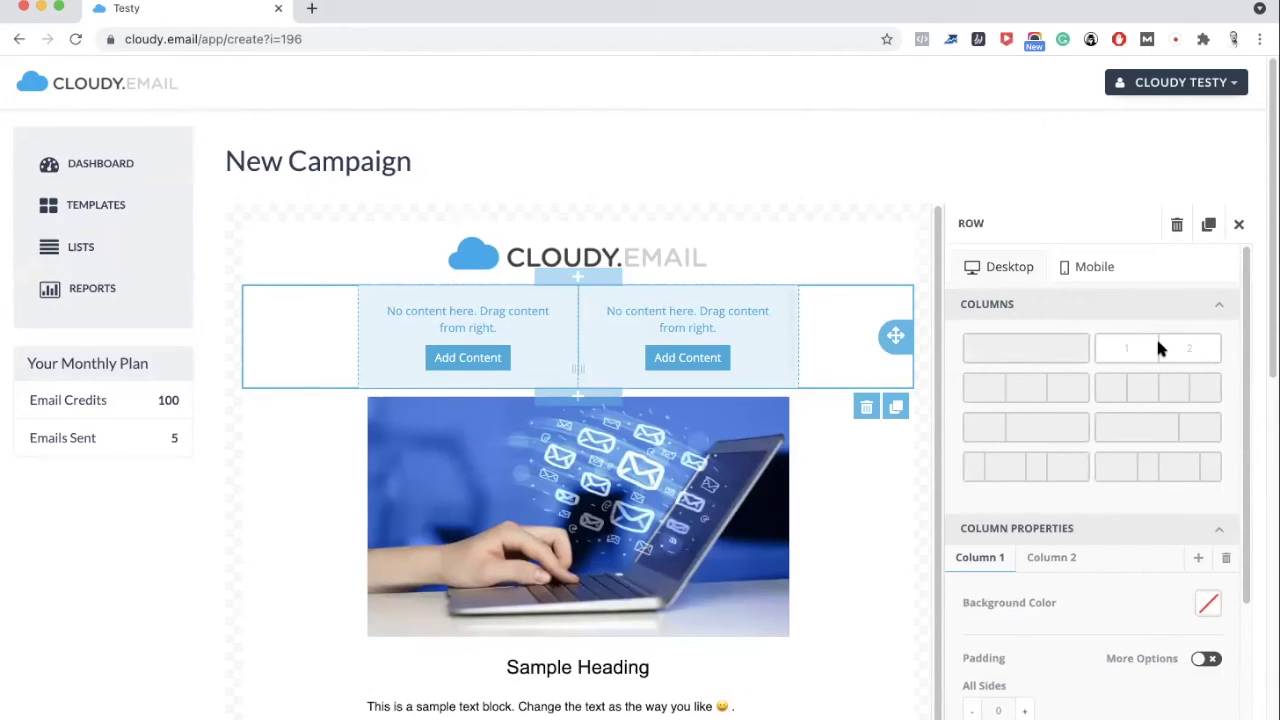
{"action": "scroll", "coordinate": [1134, 505], "scroll_direction": "down", "scroll_amount": 3}
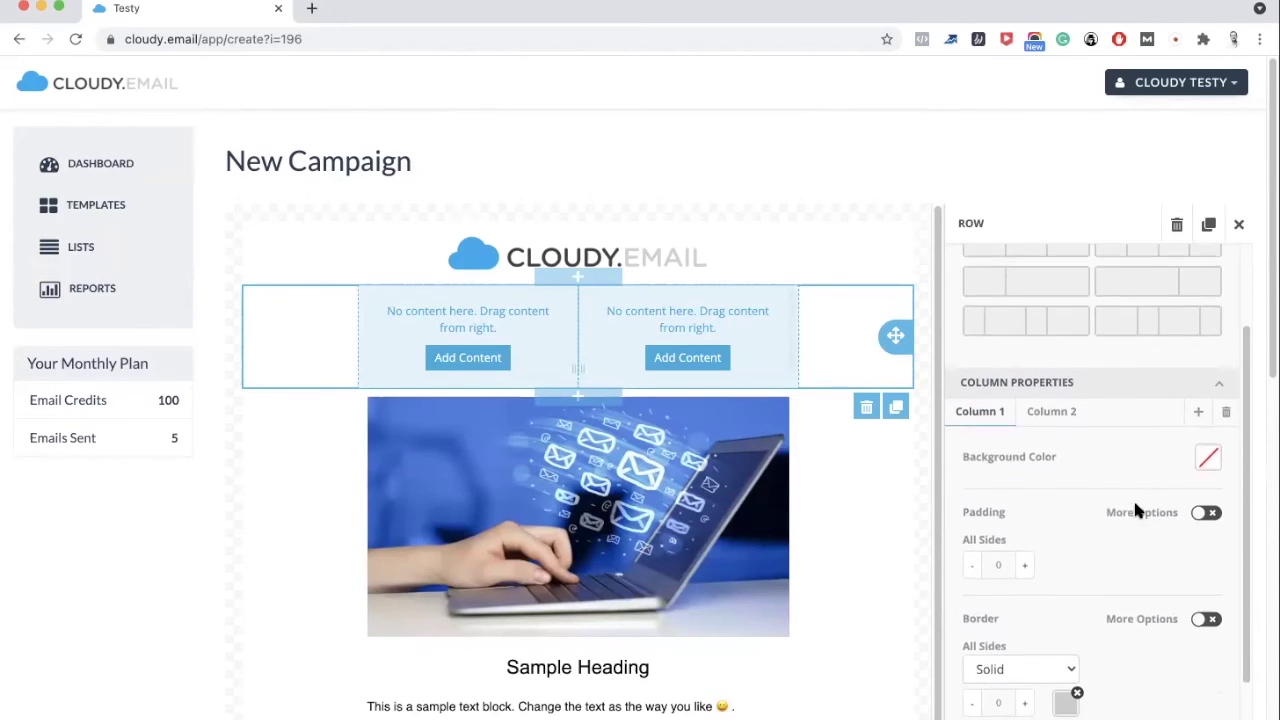
{"action": "scroll", "coordinate": [1134, 505], "scroll_direction": "up", "scroll_amount": 2}
{"action": "scroll", "coordinate": [1133, 498], "scroll_direction": "up", "scroll_amount": 1}
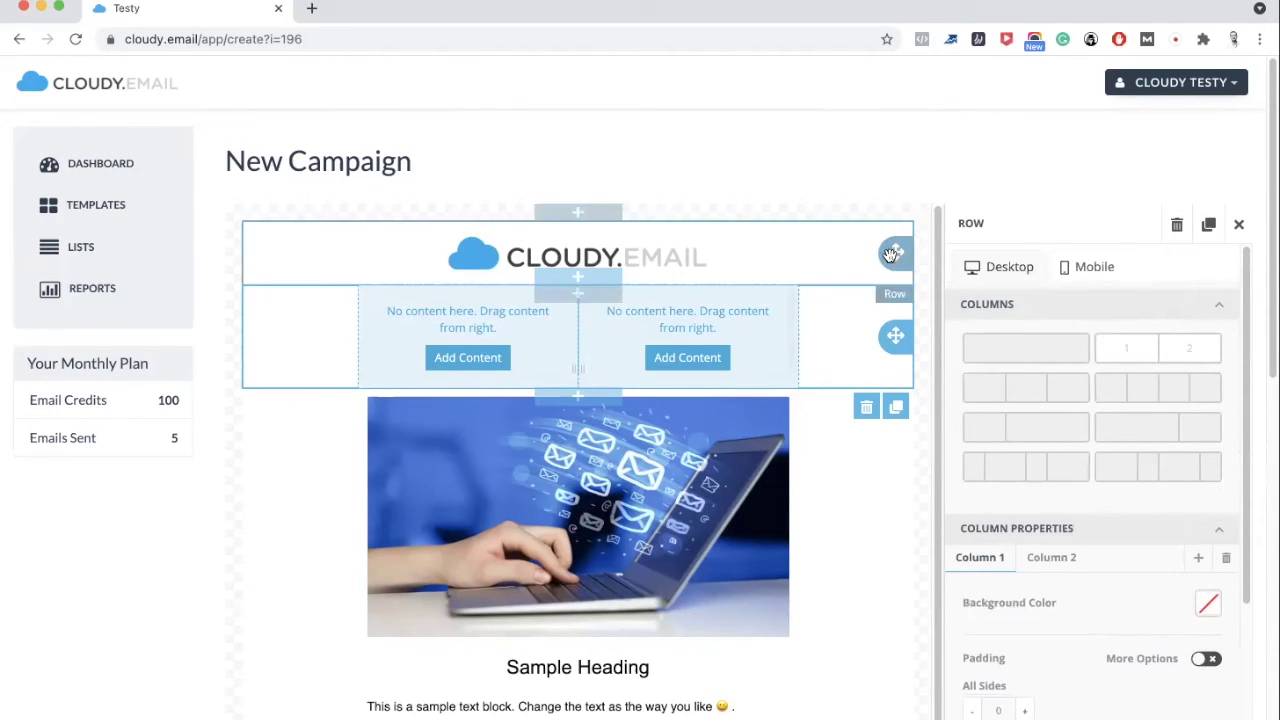
- Place a button in the new row's first column and a text block in its second column
{"action": "left_click", "coordinate": [487, 357]}
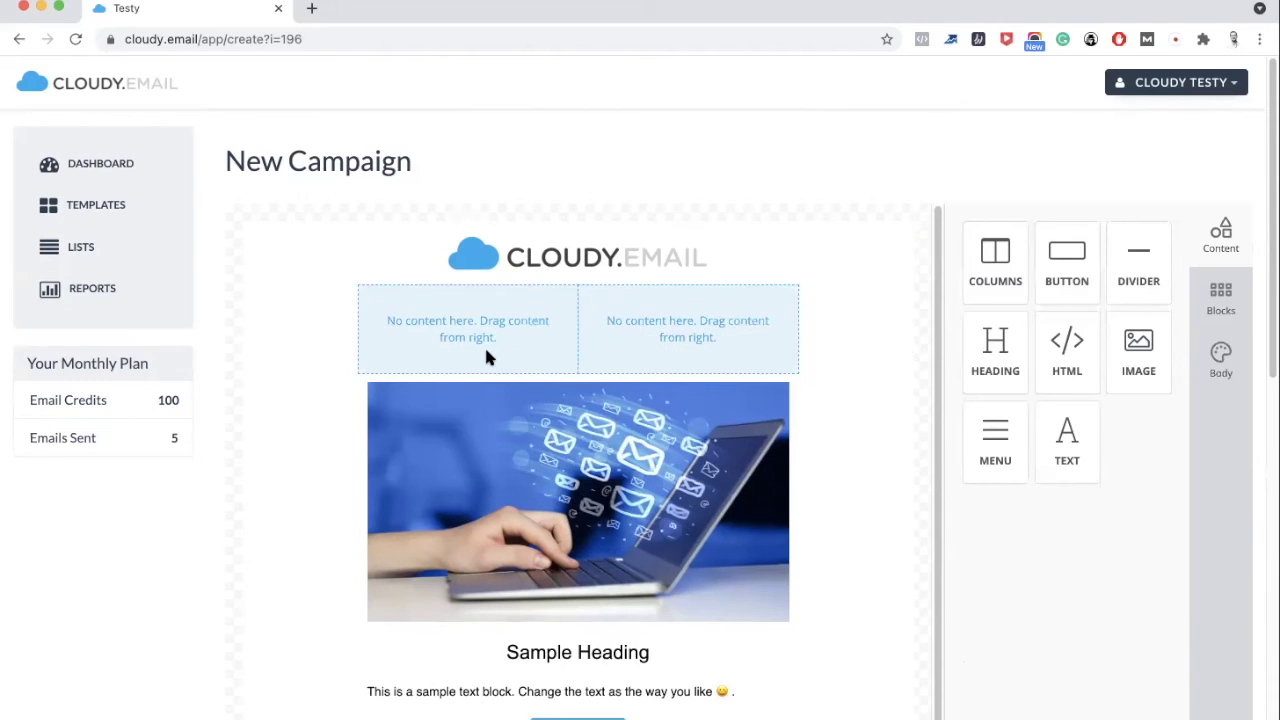
{"action": "left_click", "coordinate": [467, 315]}
{"action": "left_click", "coordinate": [465, 356]}
{"action": "left_click_drag", "start_coordinate": [1067, 258], "coordinate": [490, 340]}
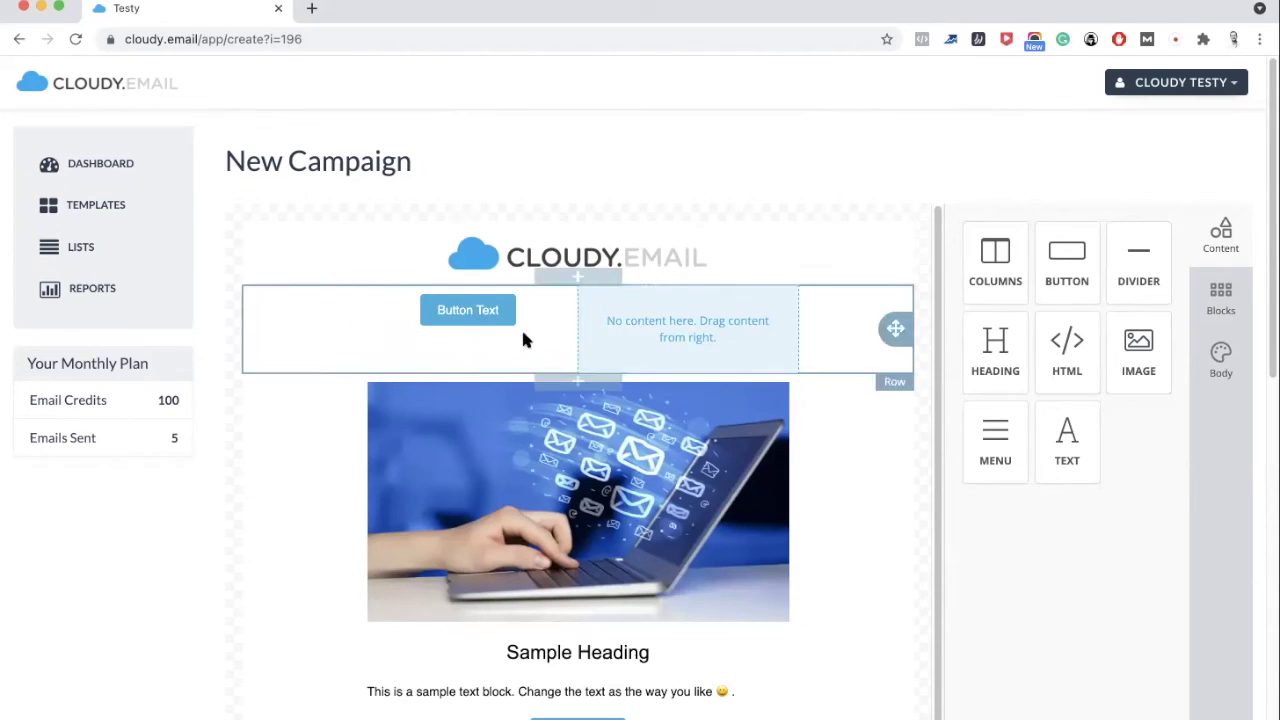
{"action": "left_click", "coordinate": [755, 344]}
{"action": "left_click", "coordinate": [672, 357]}
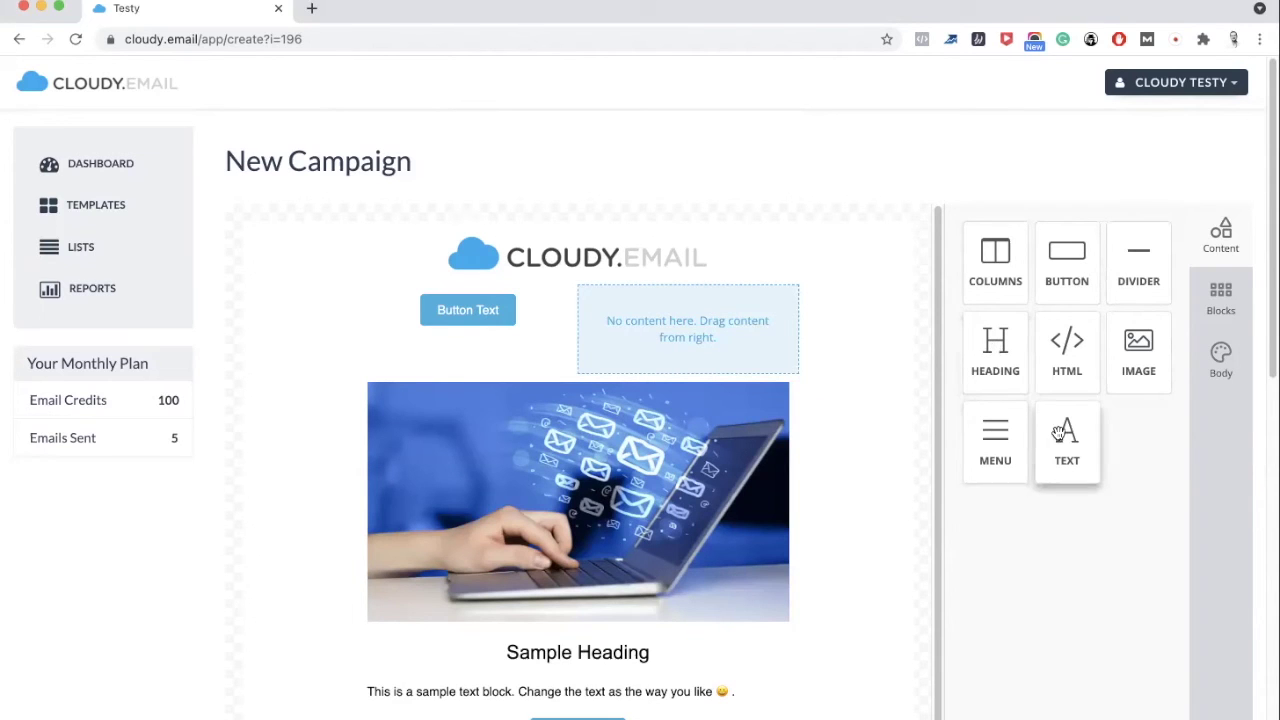
{"action": "left_click_drag", "start_coordinate": [855, 392], "coordinate": [724, 332]}
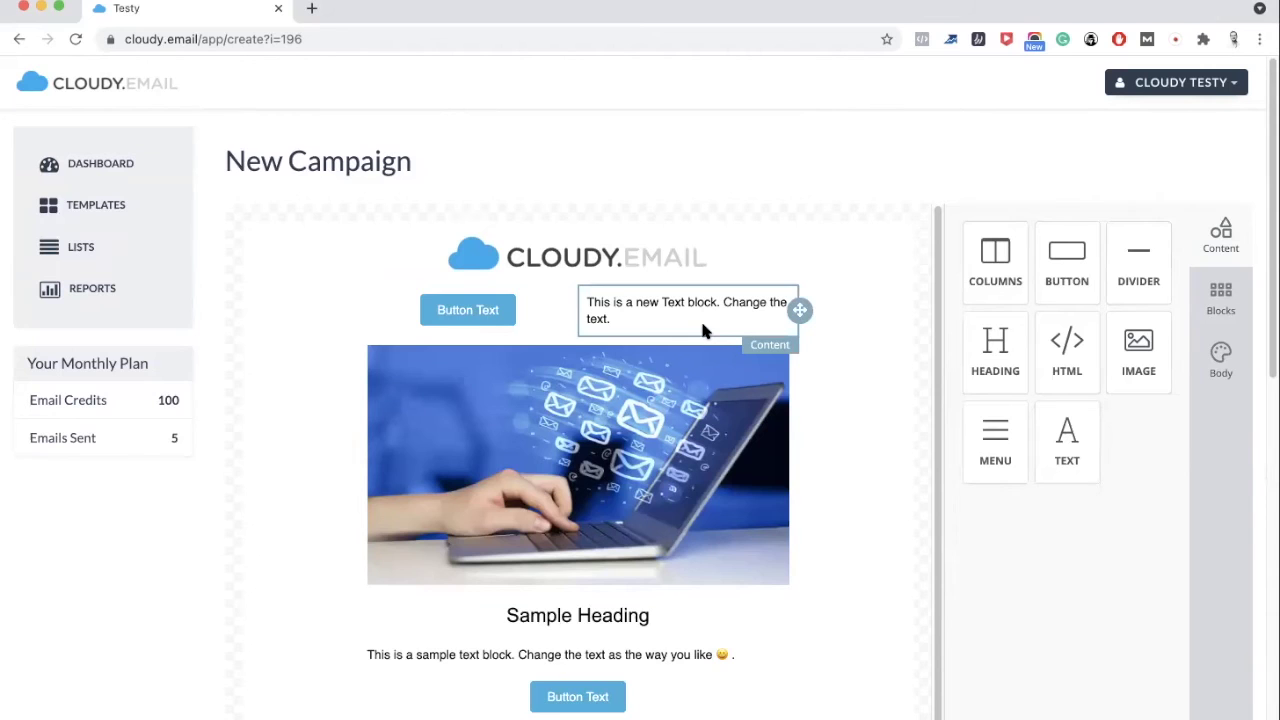
- Move the two-column row to the end of the email, below the unsubscribe line
{"action": "left_click", "coordinate": [531, 317]}
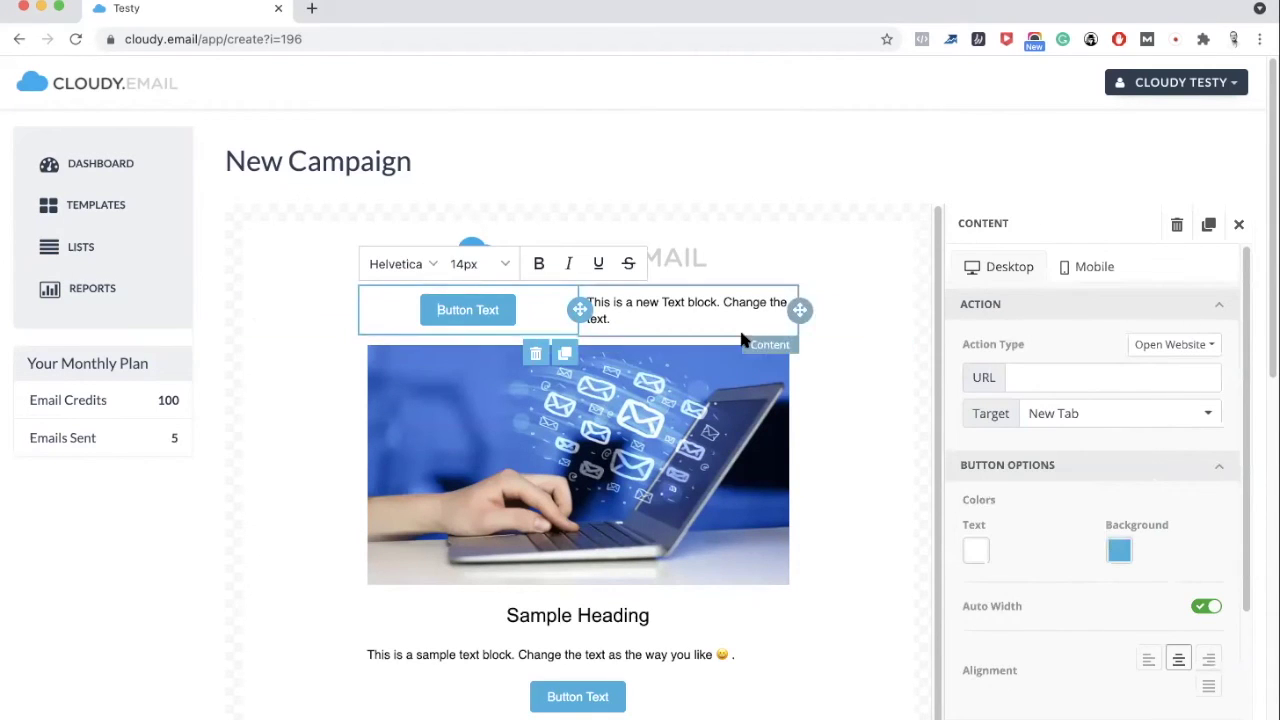
{"action": "left_click_drag", "start_coordinate": [895, 310], "coordinate": [884, 389]}
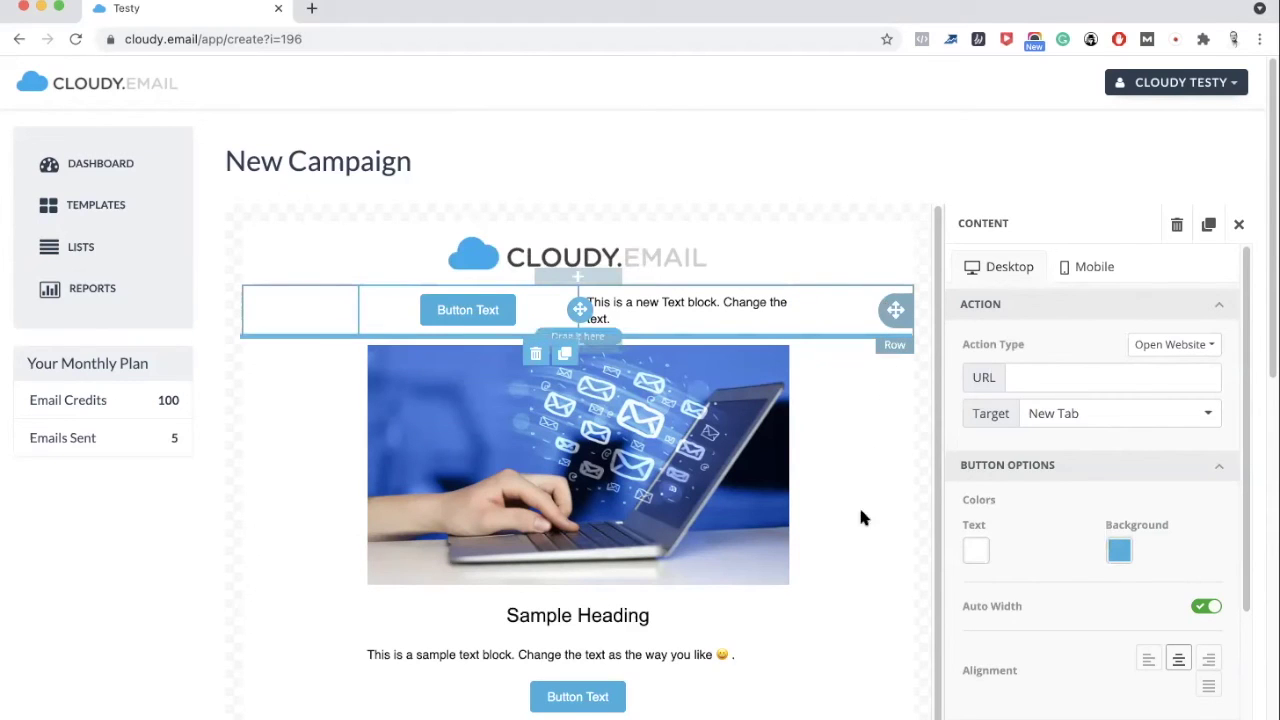
{"action": "left_click_drag", "start_coordinate": [862, 517], "coordinate": [848, 597]}
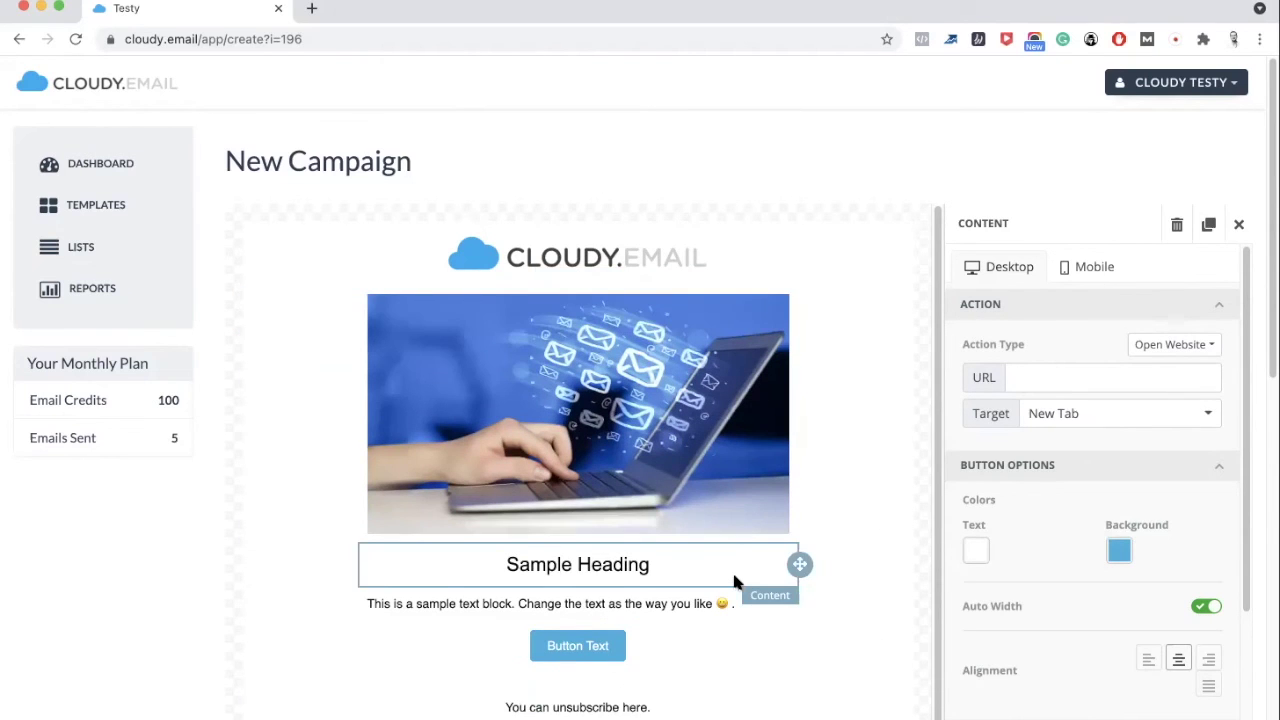
{"action": "scroll", "coordinate": [734, 580], "scroll_direction": "down", "scroll_amount": 5}
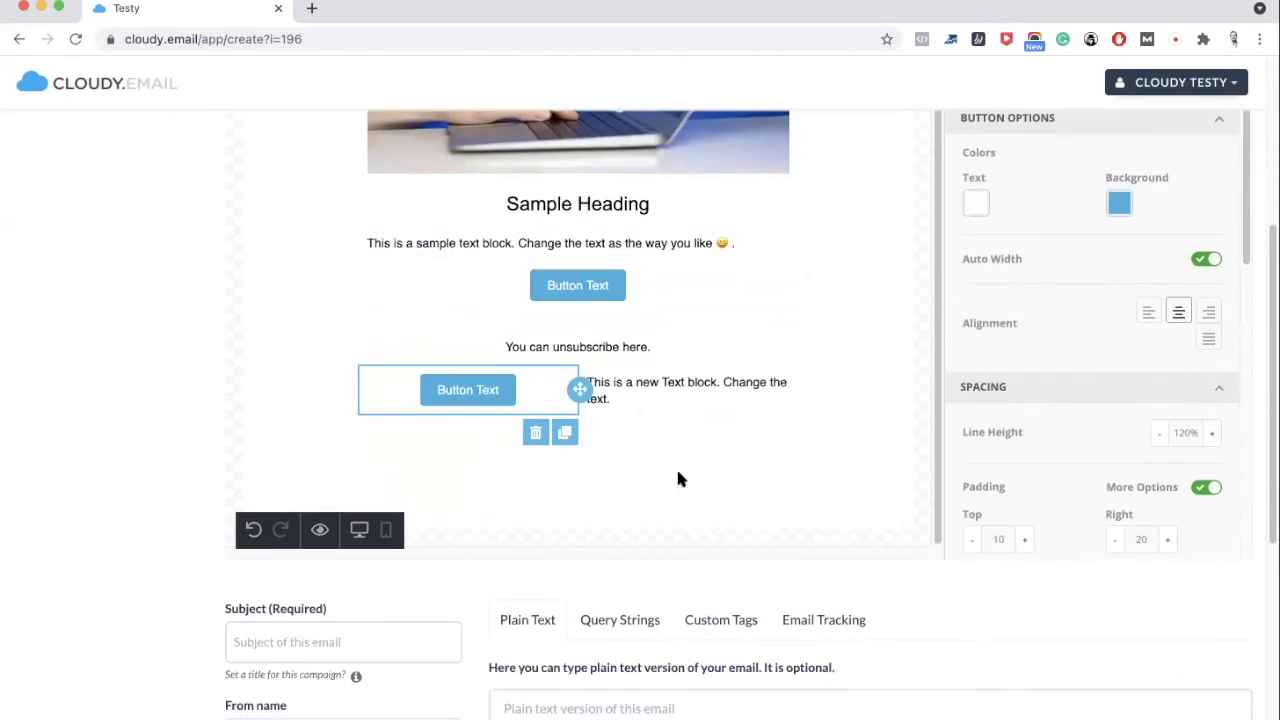
- Try to move the two-column row back up above the unsubscribe line
{"action": "left_click", "coordinate": [632, 392]}
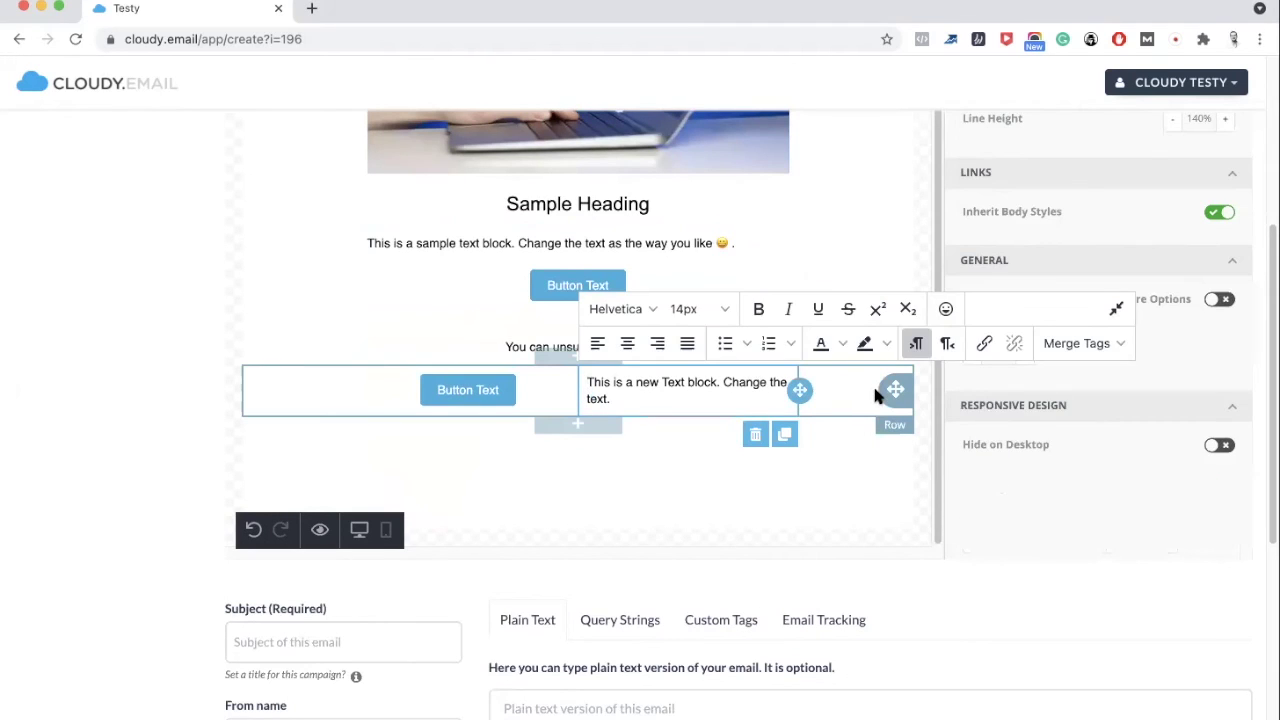
{"action": "left_click_drag", "start_coordinate": [893, 390], "coordinate": [890, 320]}
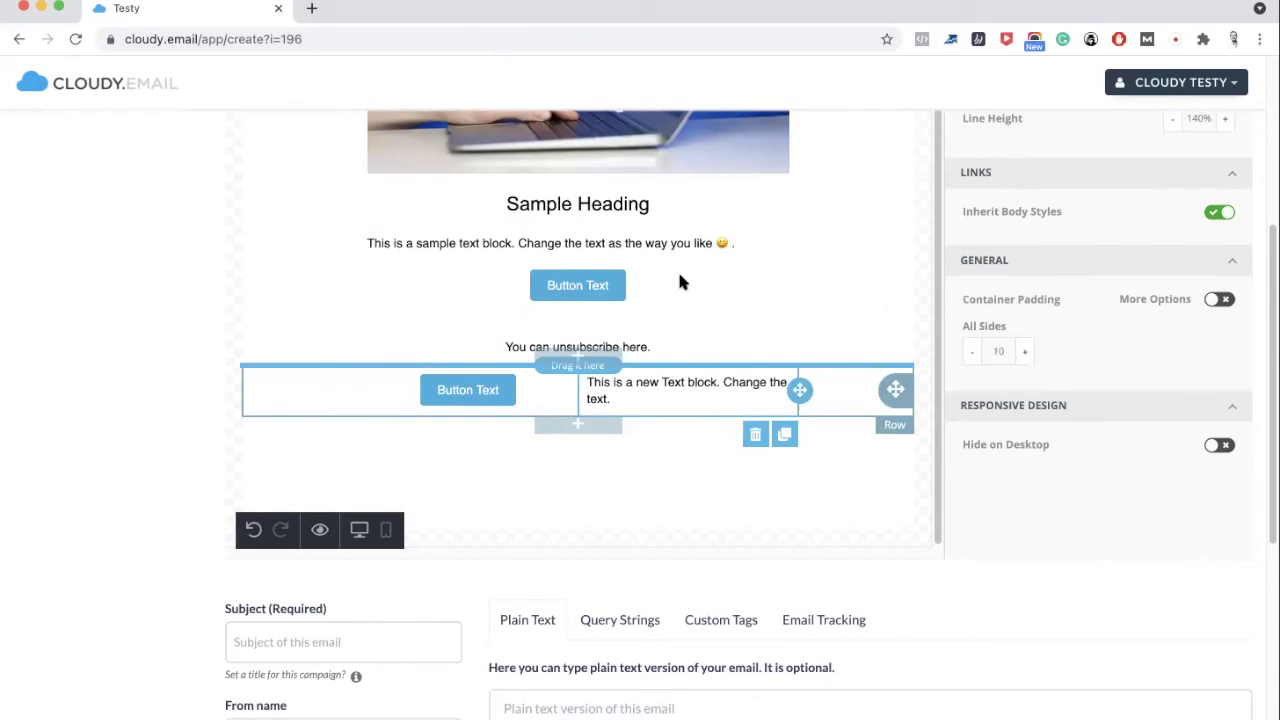
{"action": "left_click_drag", "start_coordinate": [722, 268], "coordinate": [712, 252]}
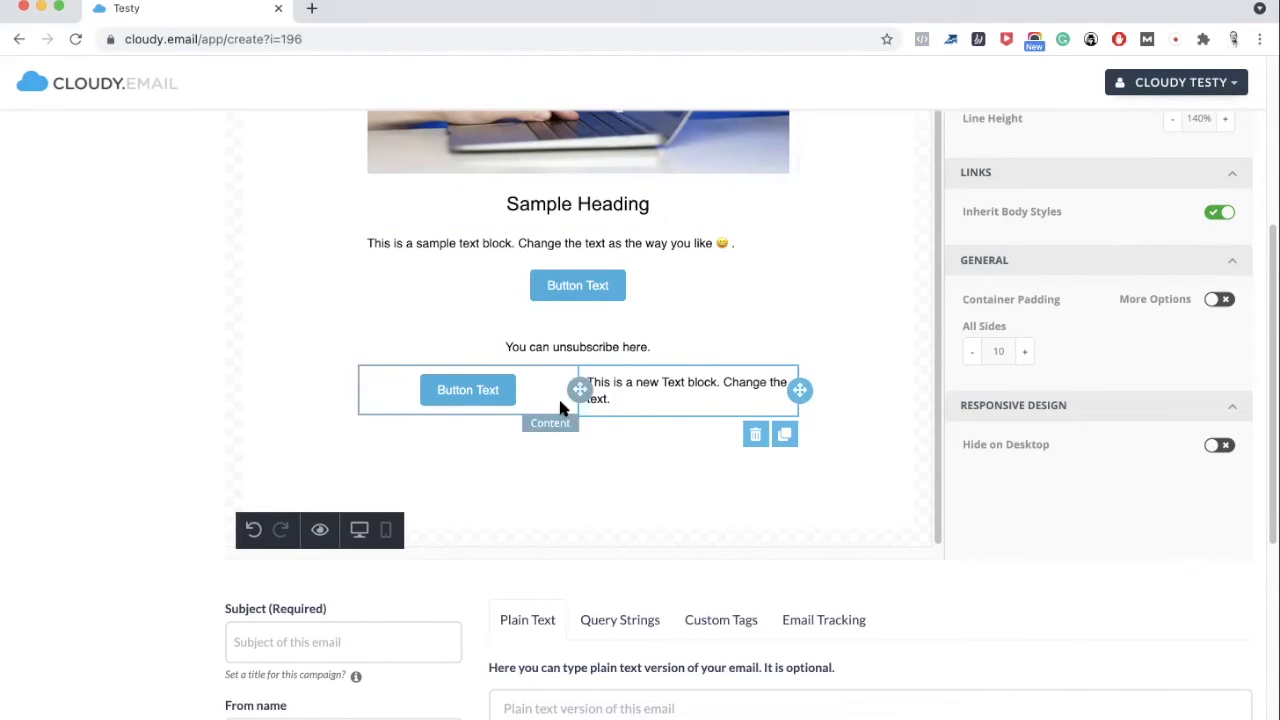
- Duplicate the text block in the second column, and delete one of the two copies
{"action": "left_click", "coordinate": [784, 436]}
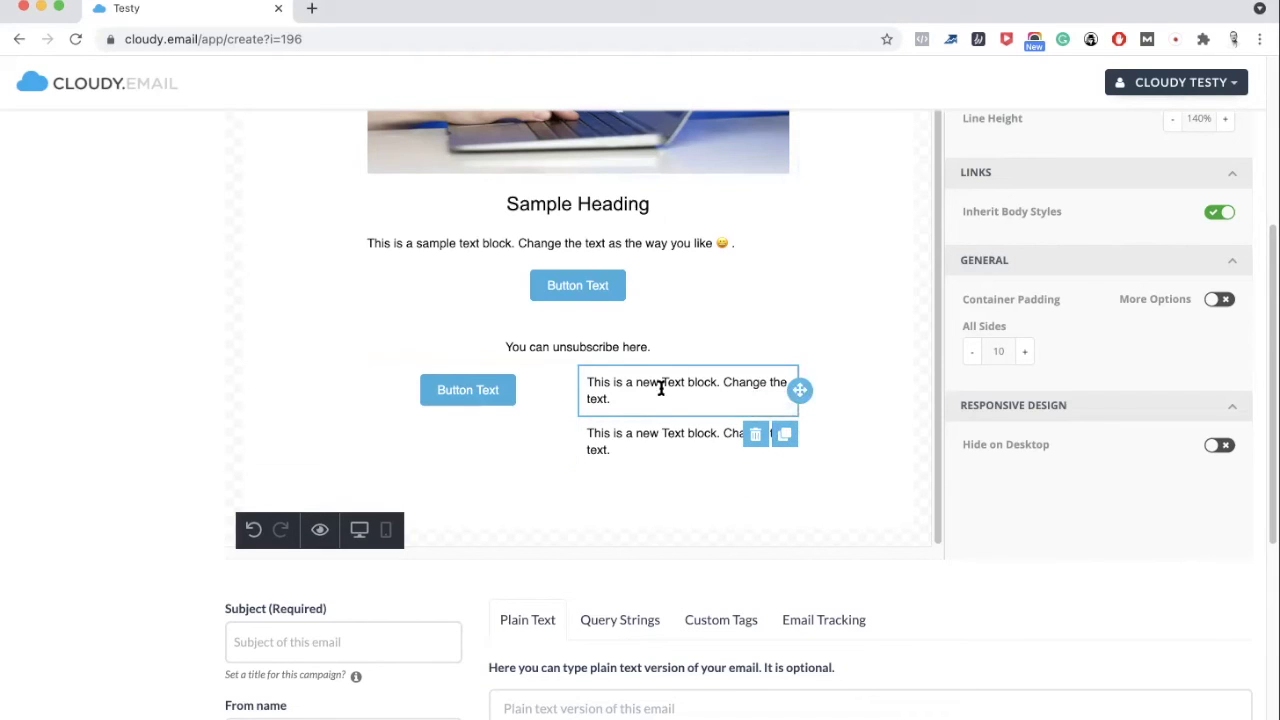
{"action": "left_click", "coordinate": [755, 437]}
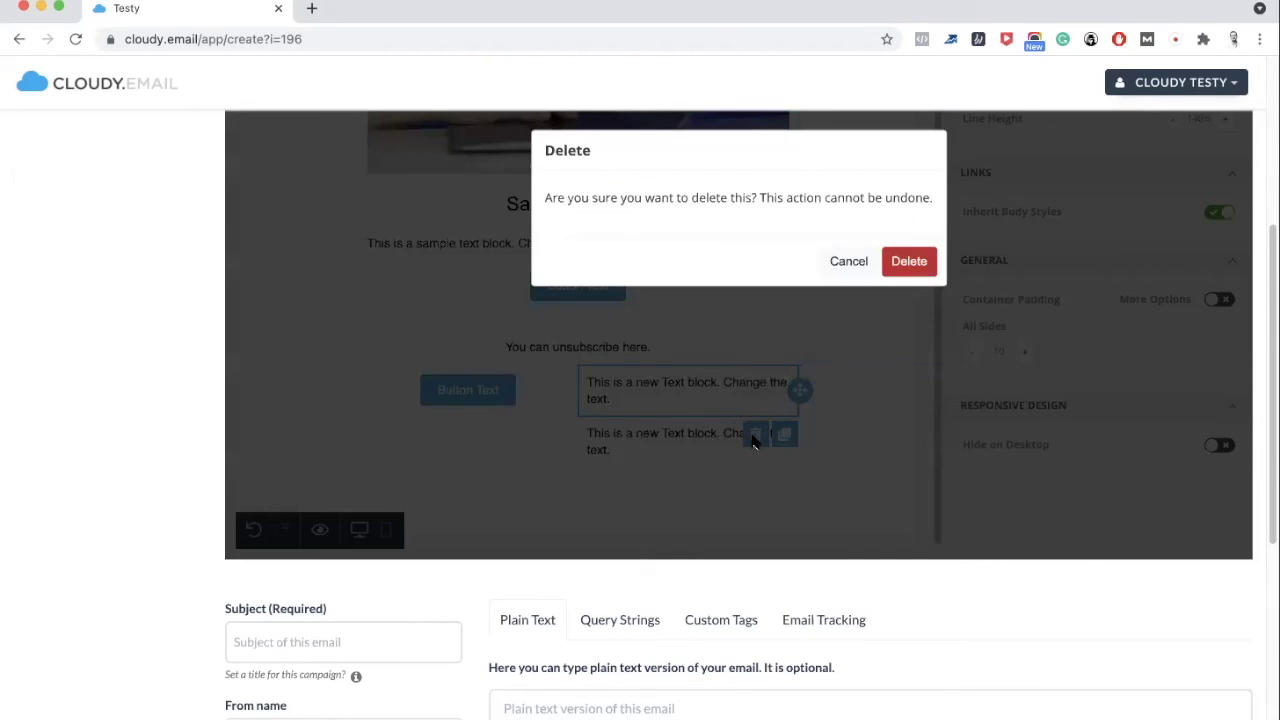
{"action": "left_click", "coordinate": [906, 262]}
- Delete the whole two-column row containing the button and text block, confirming the deletion
{"action": "scroll", "coordinate": [780, 515], "scroll_direction": "down", "scroll_amount": 5}
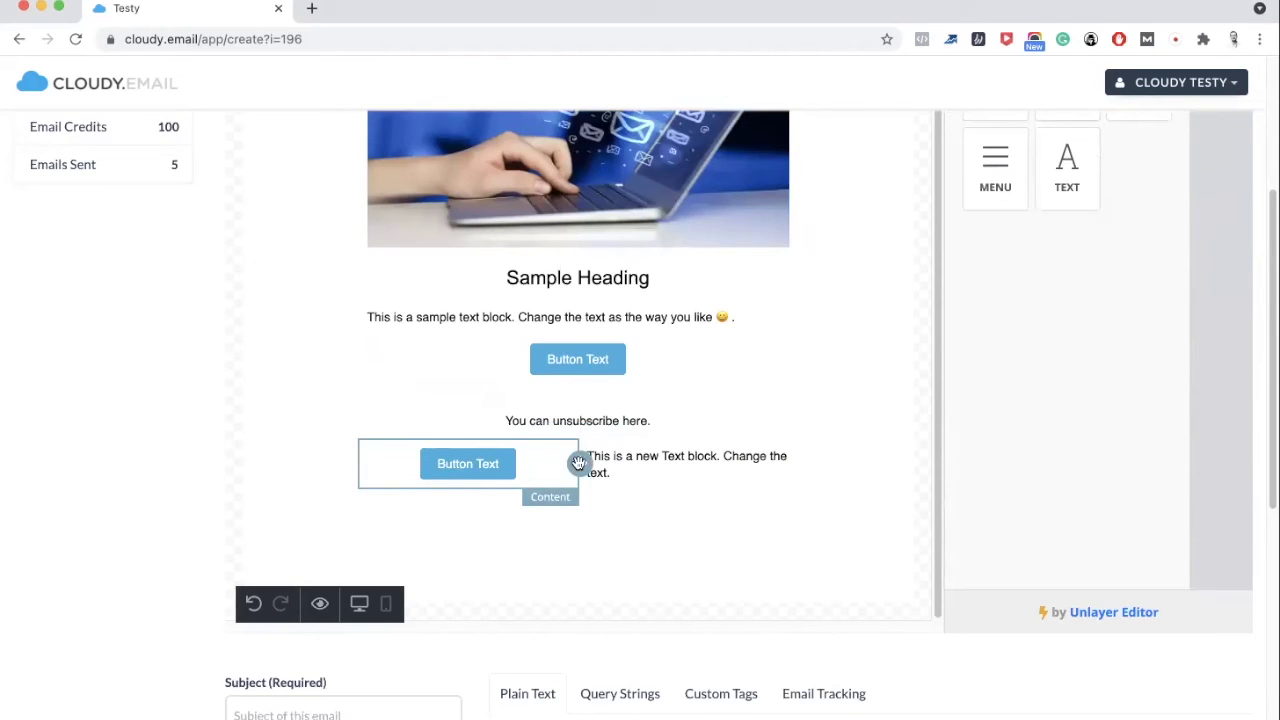
{"action": "left_click", "coordinate": [898, 460]}
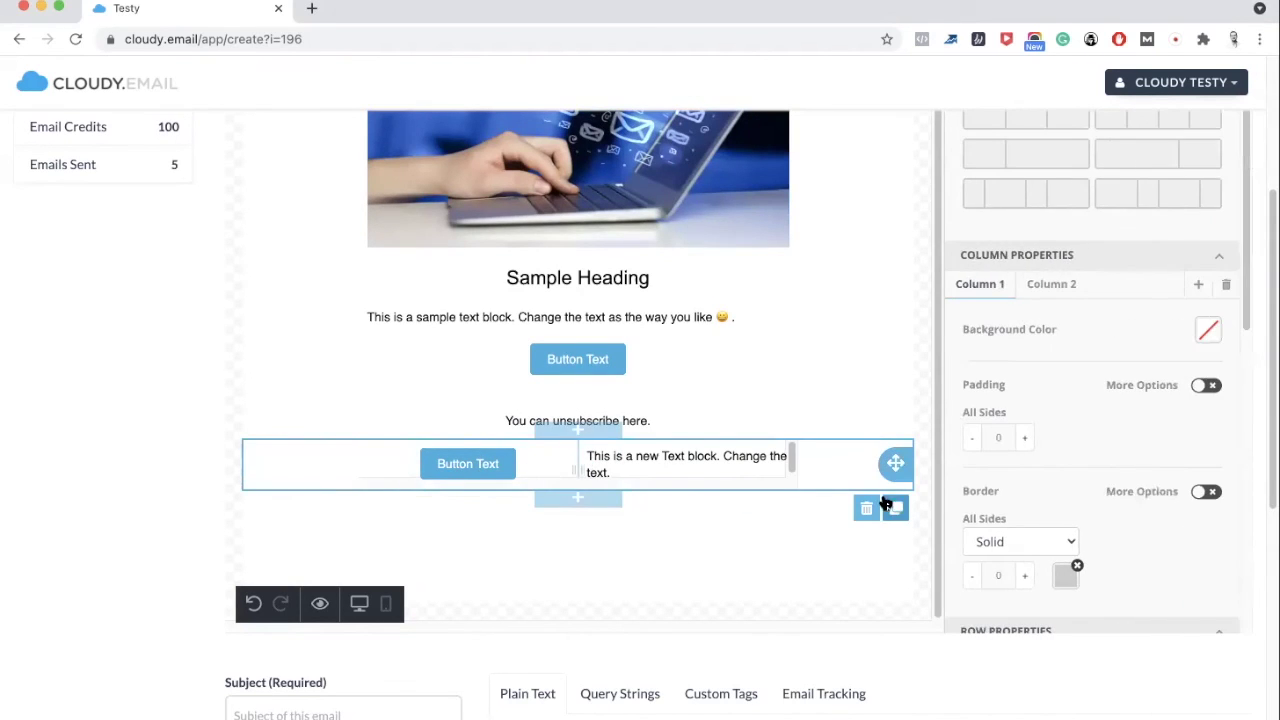
{"action": "left_click", "coordinate": [866, 508]}
{"action": "left_click", "coordinate": [909, 334]}
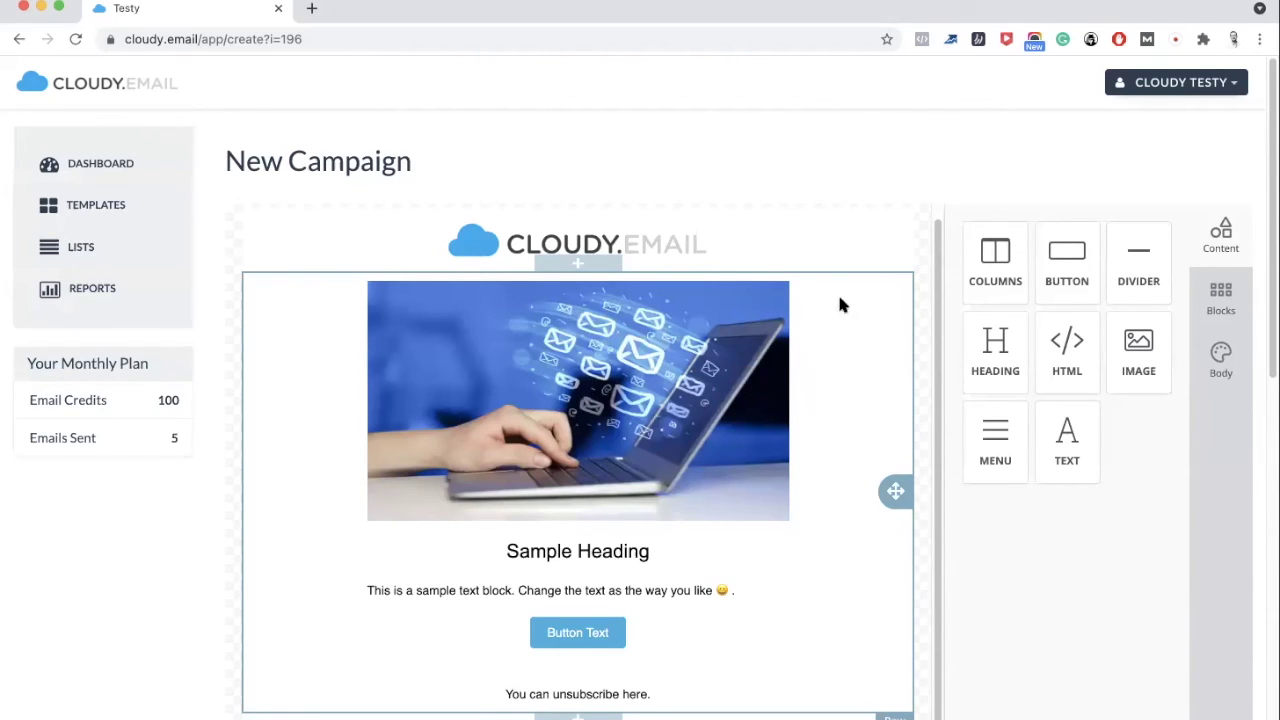
- Insert a menu block between the logo and the laptop image, and open its settings
{"action": "scroll", "coordinate": [856, 172], "scroll_direction": "down", "scroll_amount": 5}
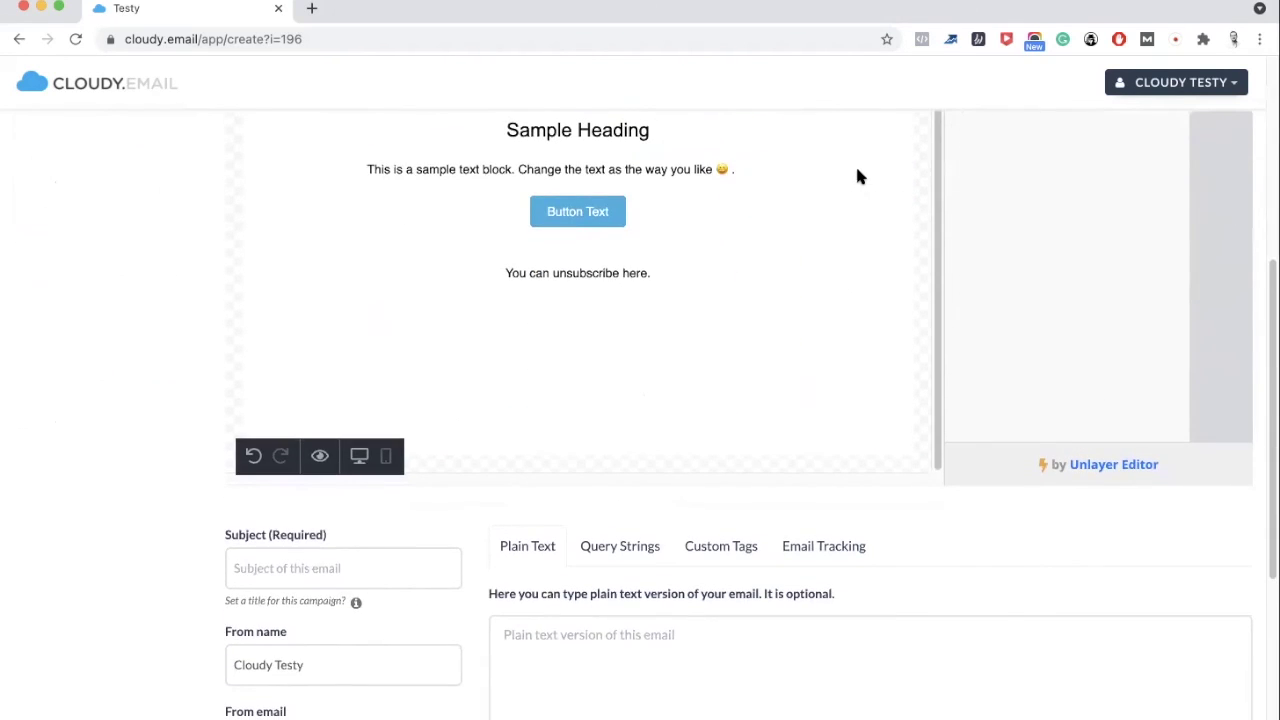
{"action": "scroll", "coordinate": [856, 176], "scroll_direction": "up", "scroll_amount": 5}
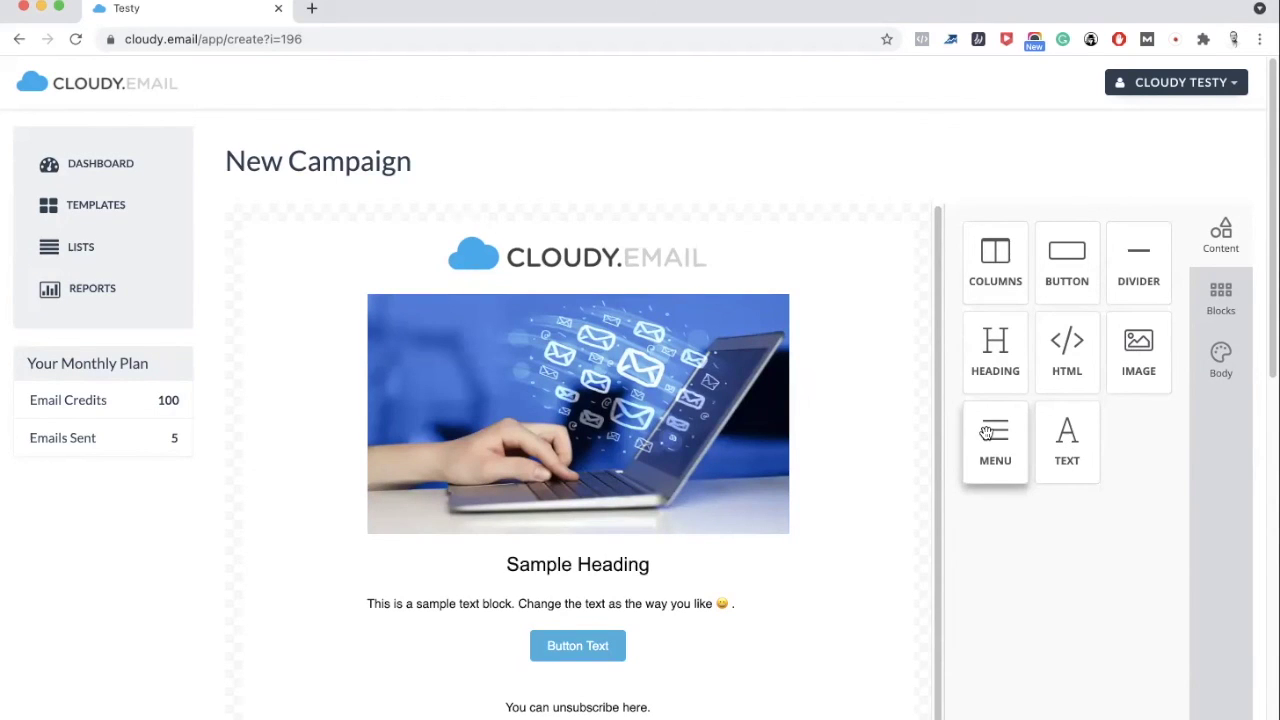
{"action": "left_click_drag", "start_coordinate": [987, 432], "coordinate": [694, 294]}
{"action": "left_click", "coordinate": [572, 313]}
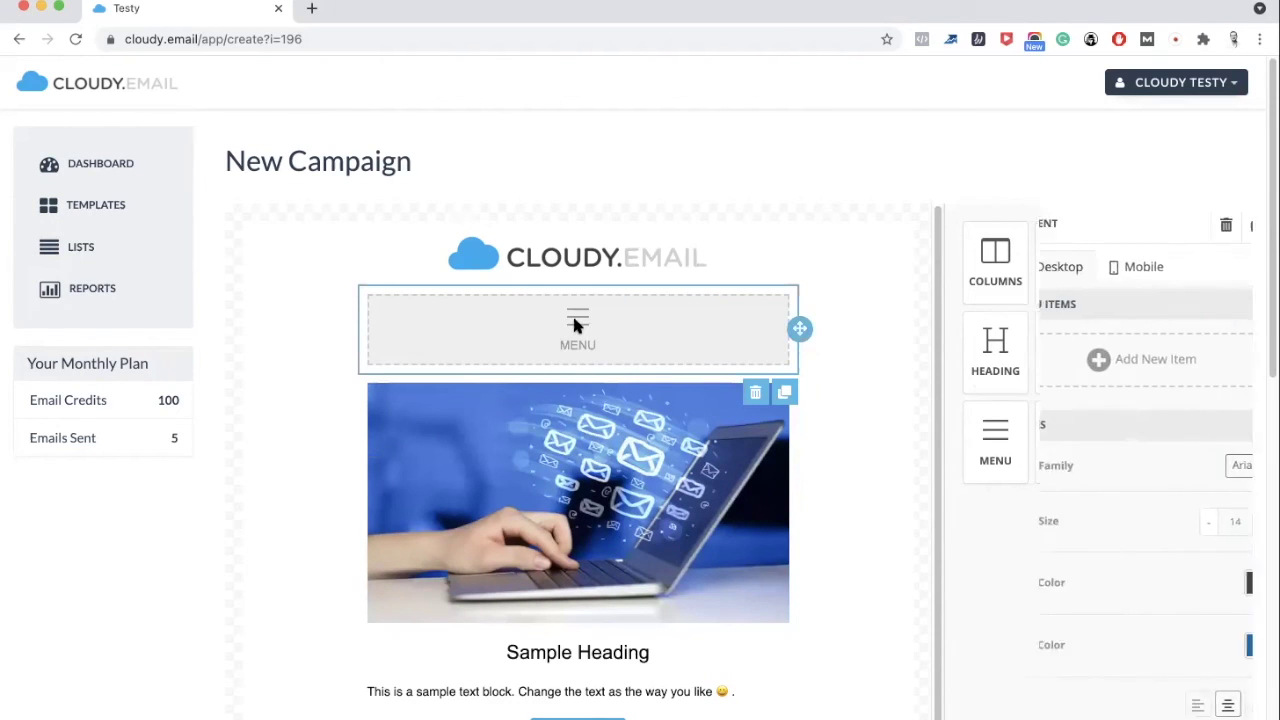
- Add a first item to the menu with the text "Homepage"
{"action": "left_click", "coordinate": [1116, 362]}
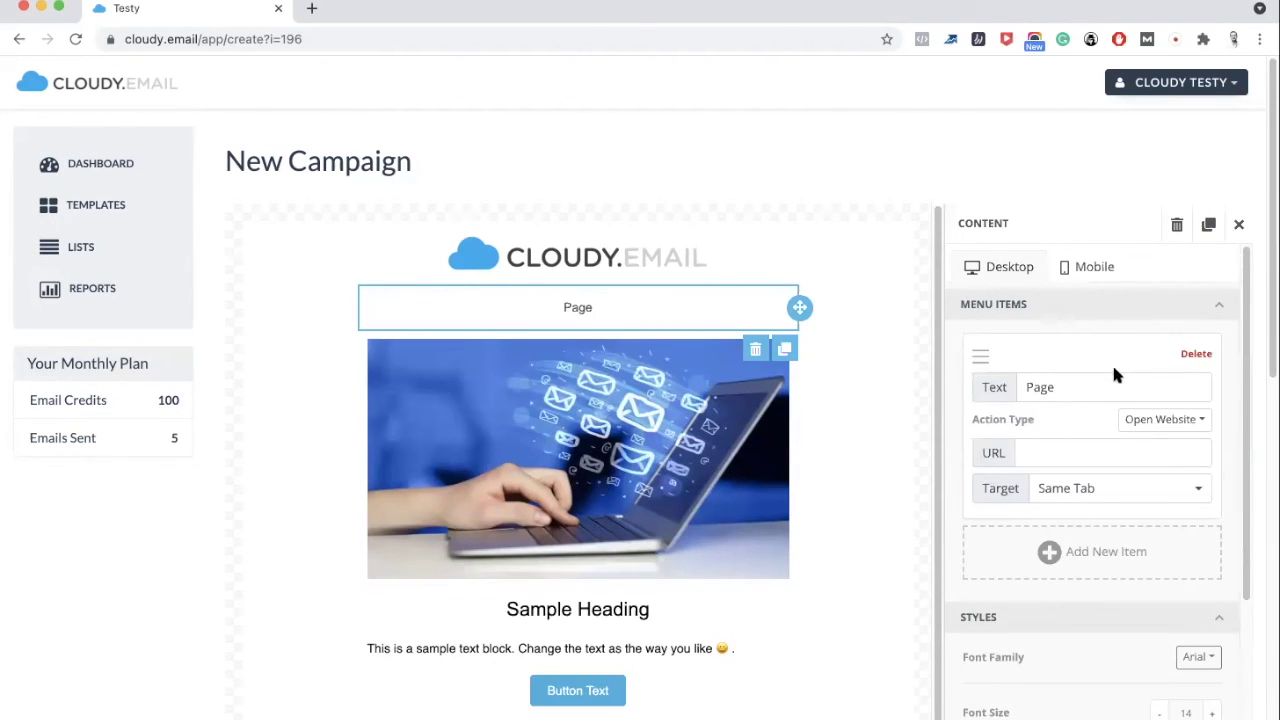
{"action": "double_click", "coordinate": [1111, 381]}
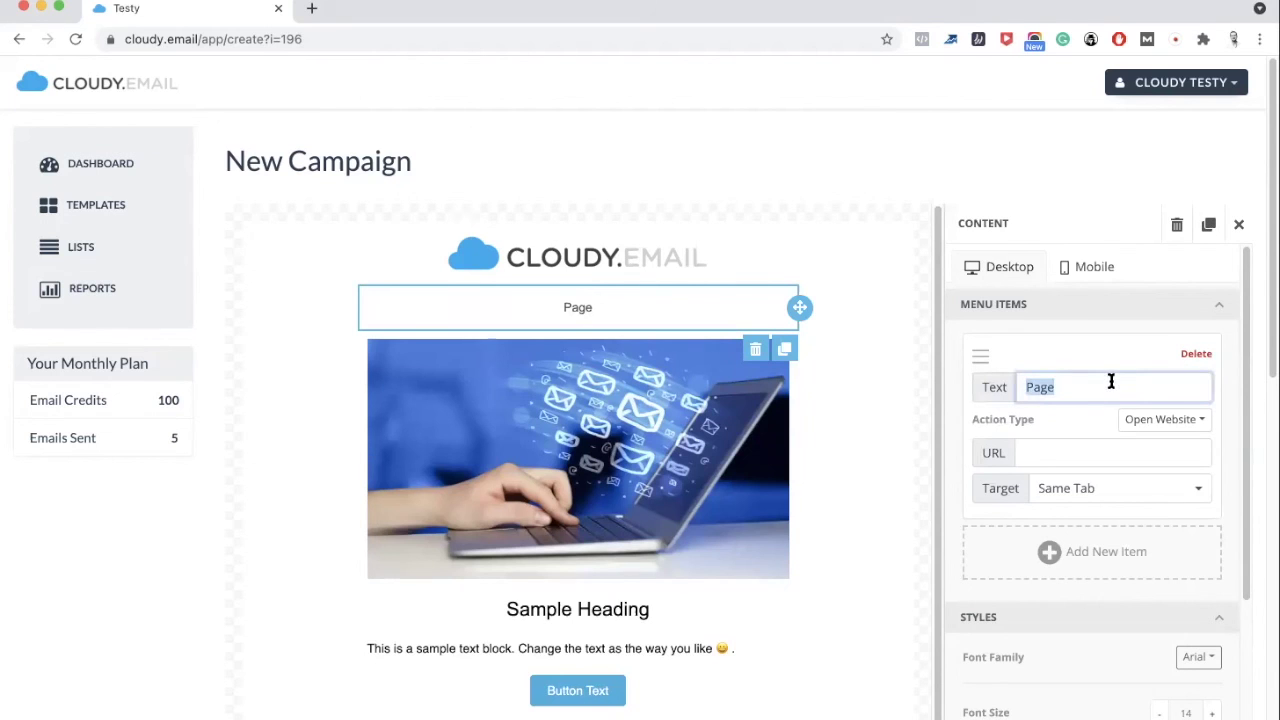
{"action": "type", "text": "Hon"}
{"action": "key", "text": "BackSpace"}
{"action": "type", "text": "mepage"}
- Add a second item to the menu with the text "Contact"
{"action": "left_click", "coordinate": [1095, 545]}
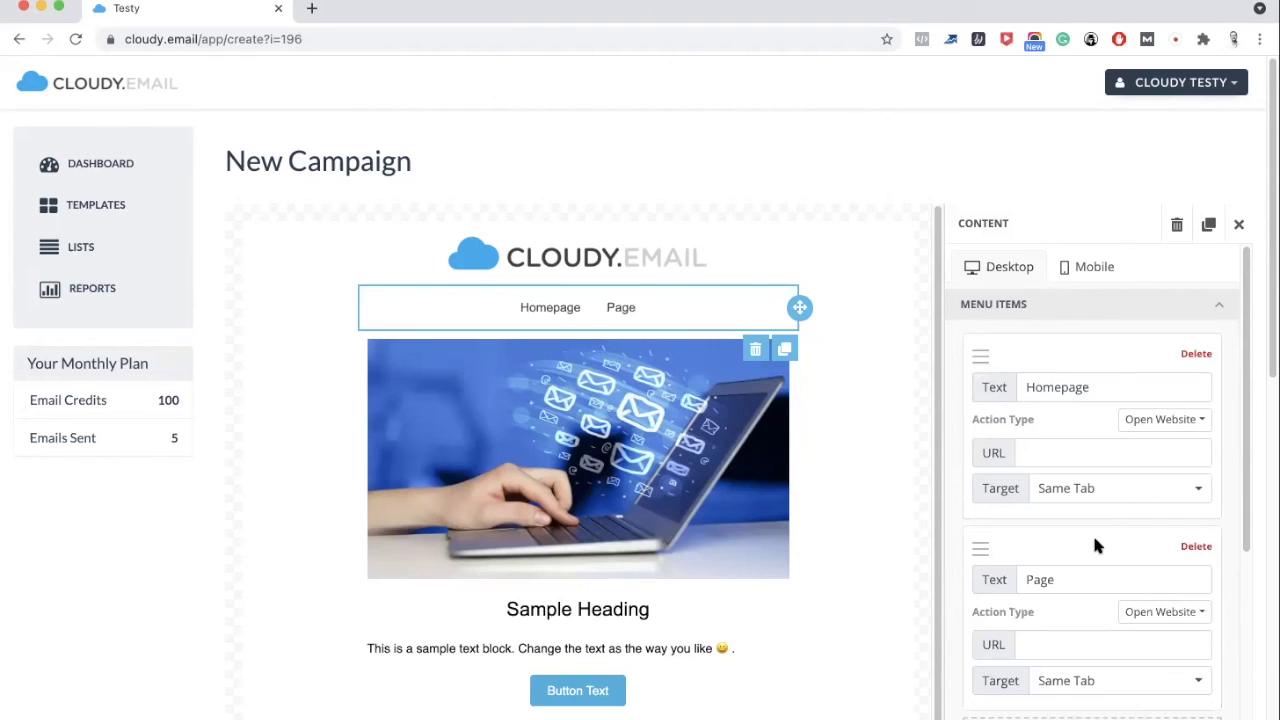
{"action": "double_click", "coordinate": [1065, 579]}
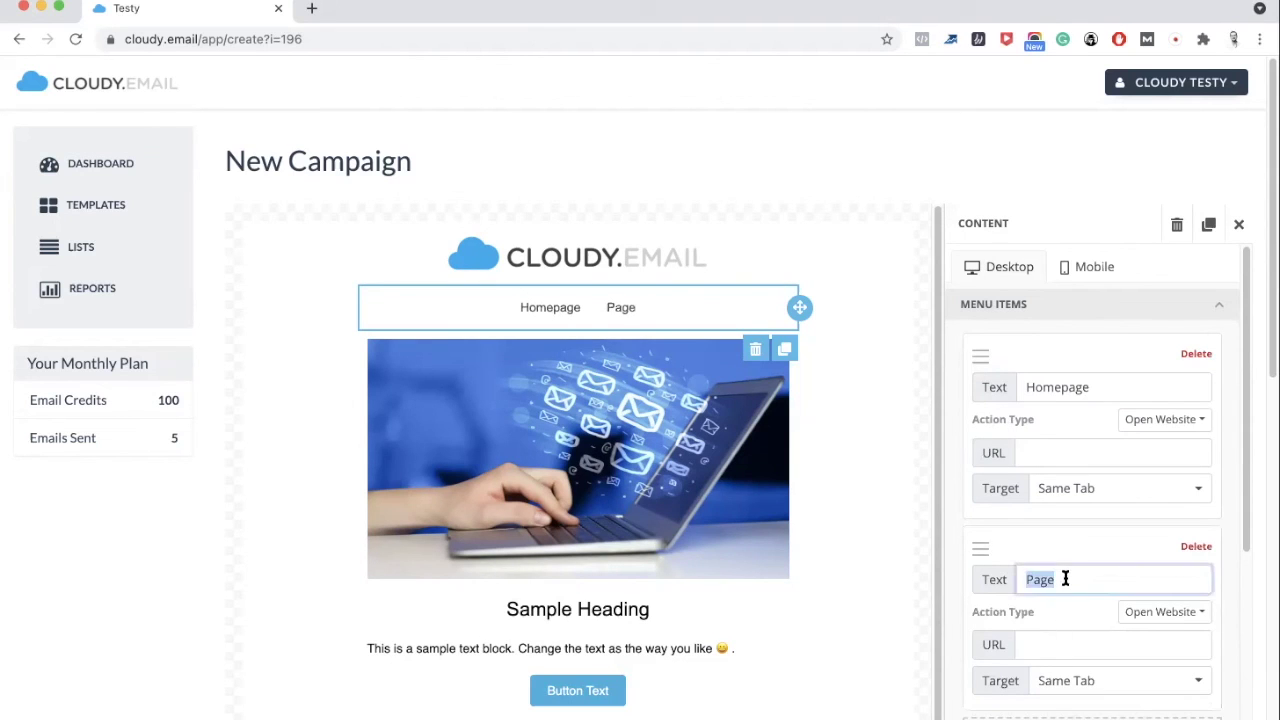
{"action": "type", "text": "Contact"}
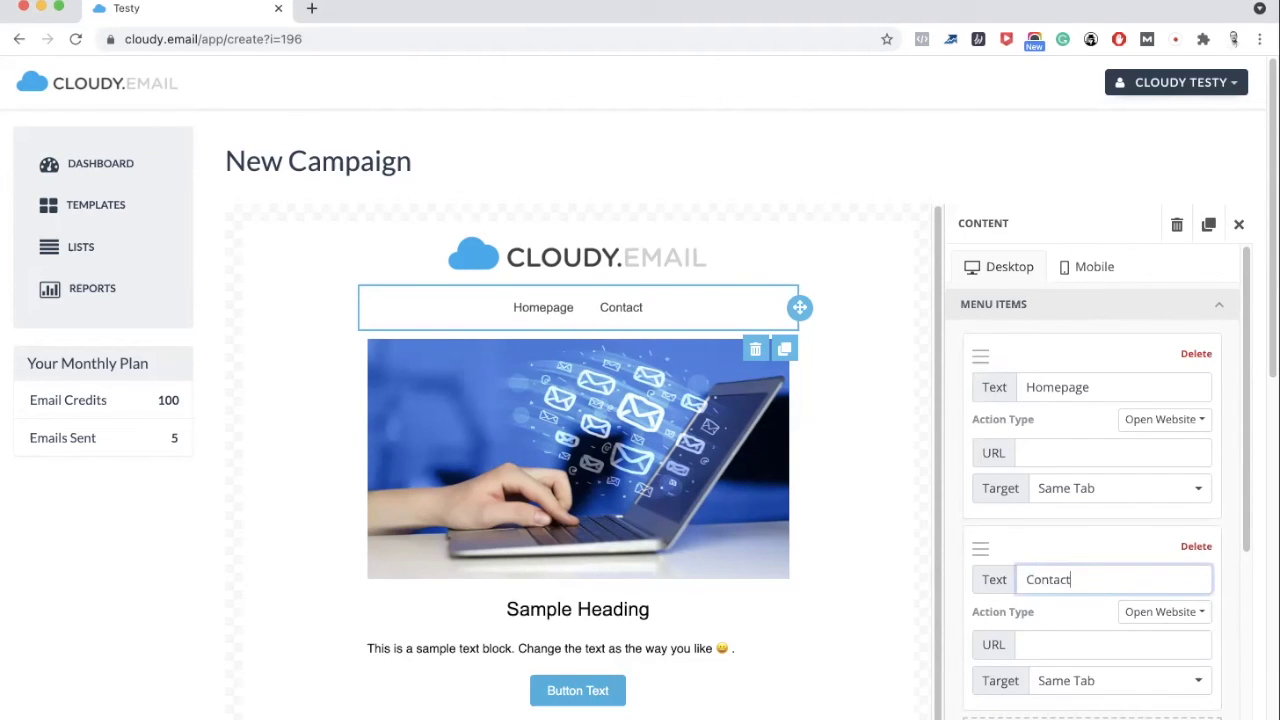
- Look at the URL field and the available link targets of the Homepage menu item
{"action": "left_click", "coordinate": [1063, 452]}
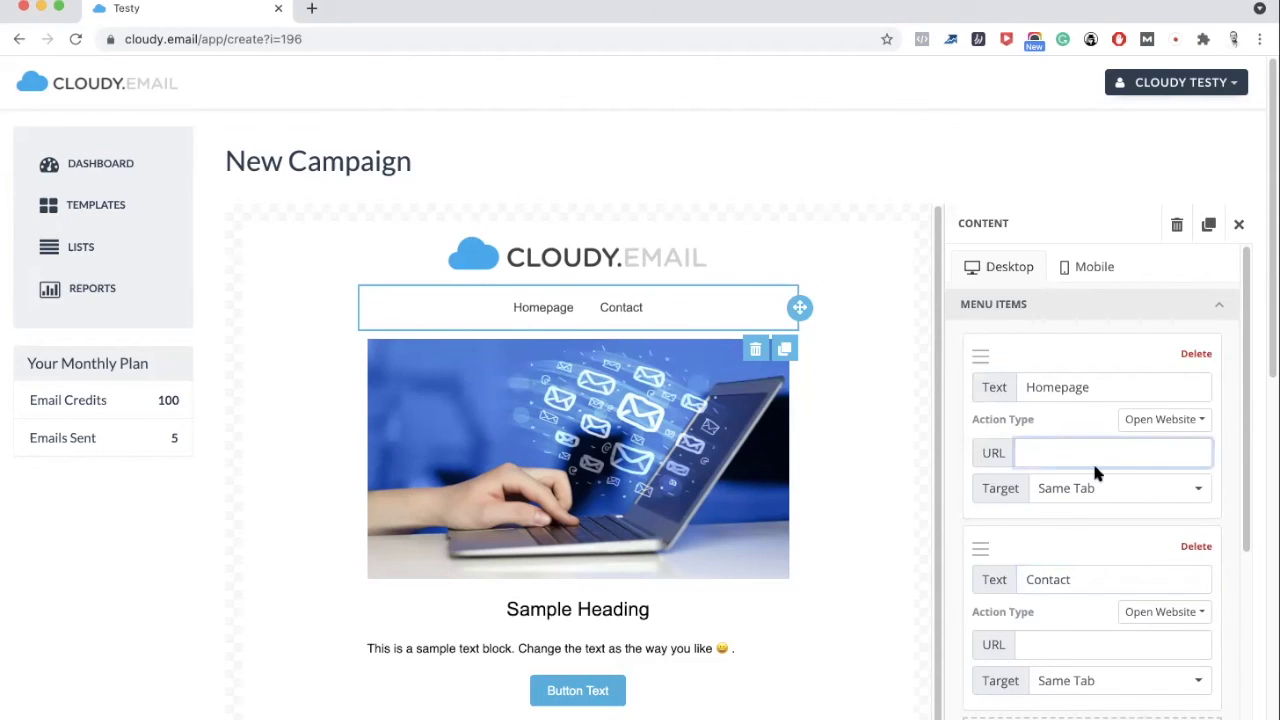
{"action": "left_click", "coordinate": [1115, 487]}
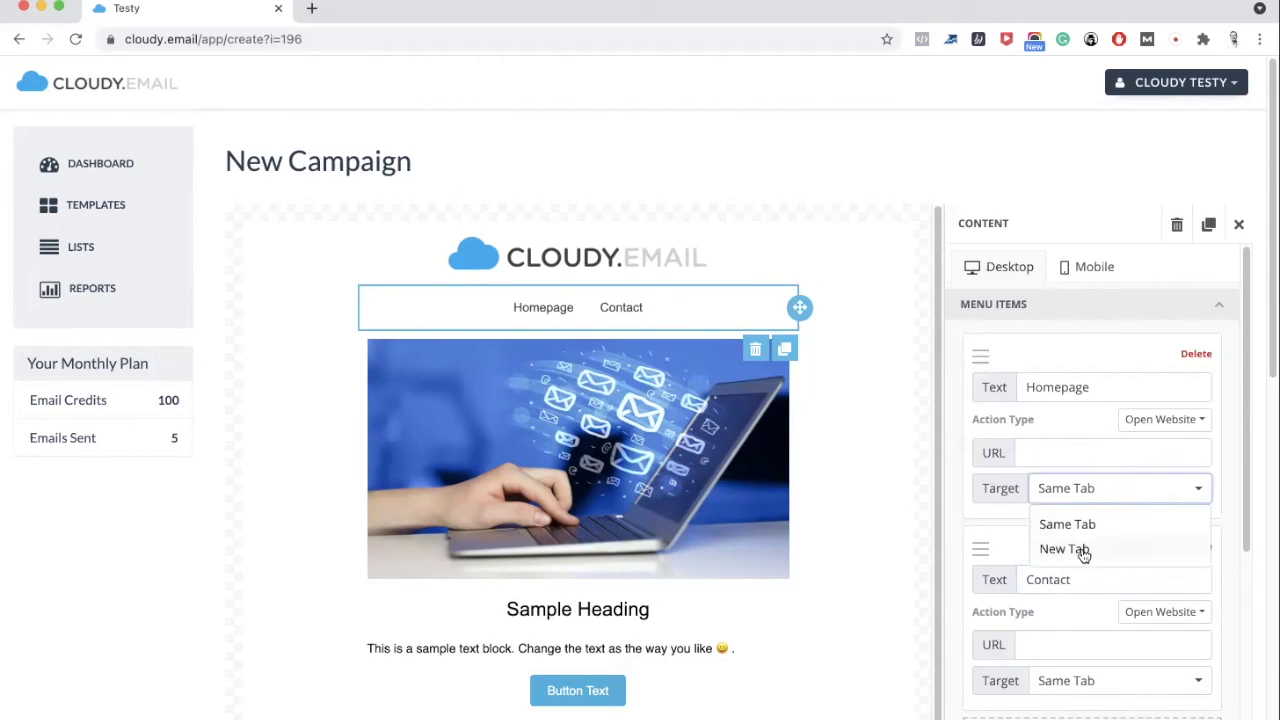
{"action": "left_click", "coordinate": [1237, 340]}
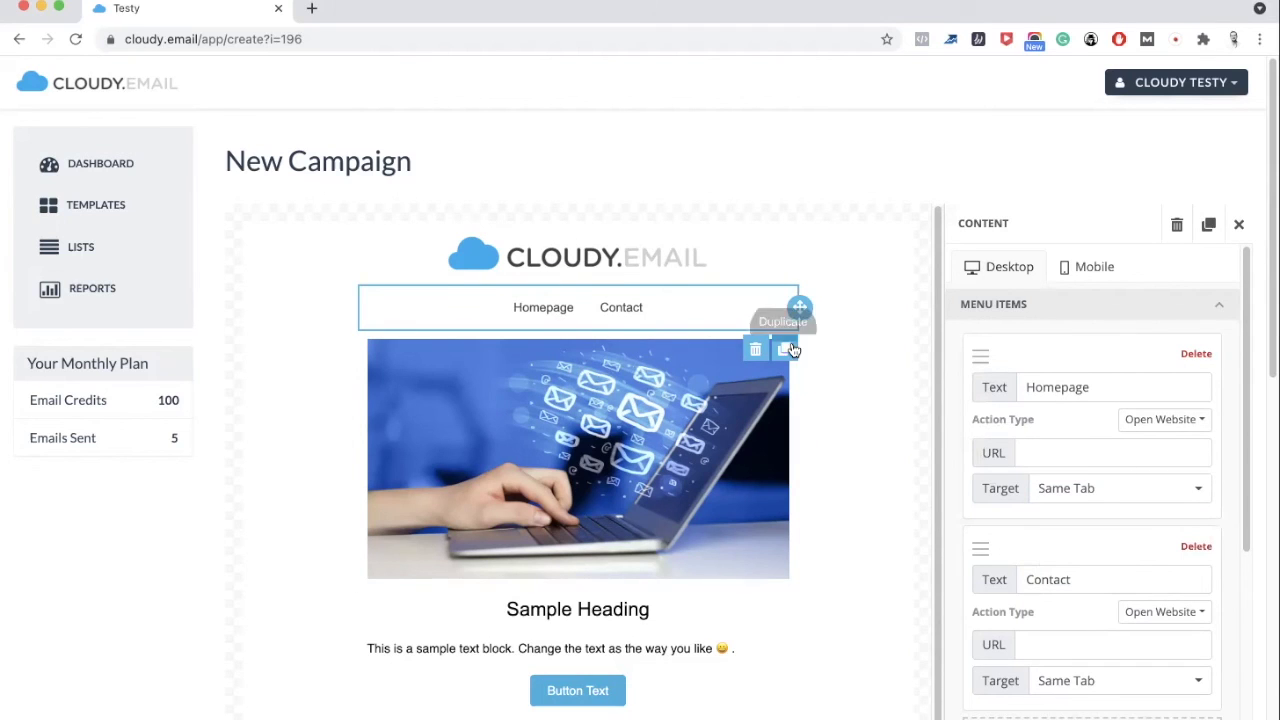
- Review the whole email layout from the logo to the unsubscribe line, closing the row settings
{"action": "left_click", "coordinate": [860, 345]}
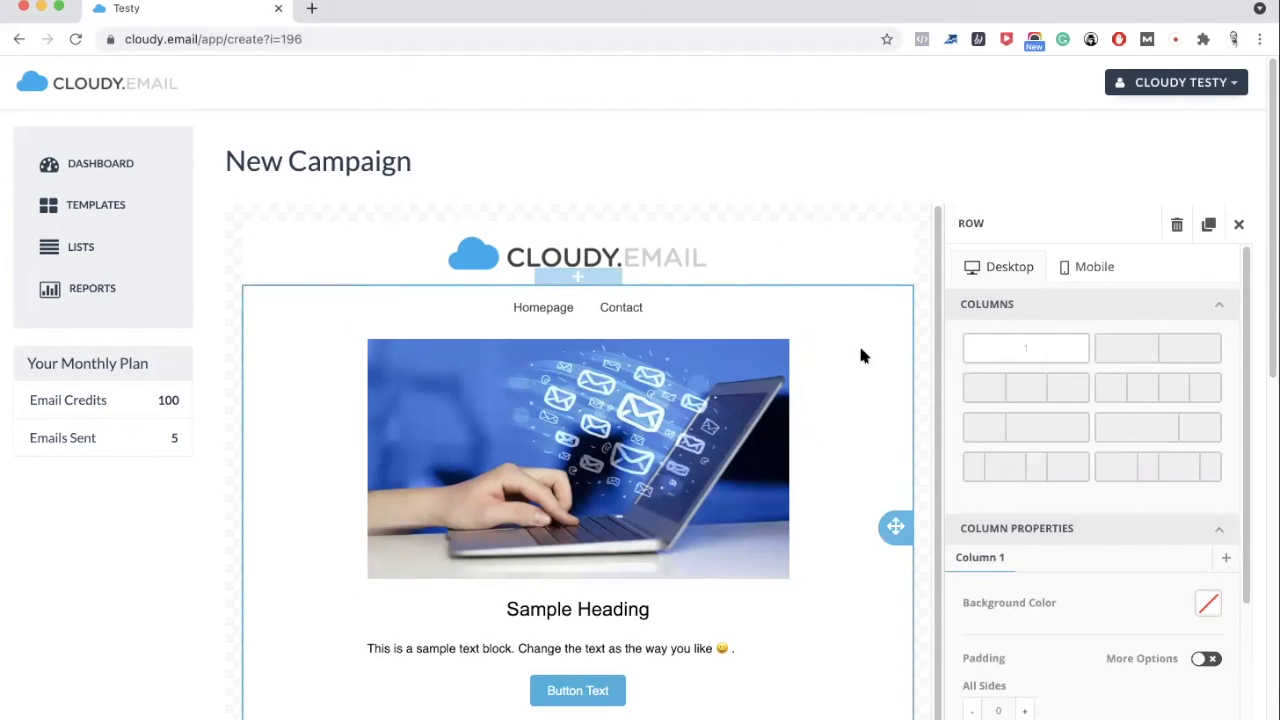
{"action": "scroll", "coordinate": [862, 355], "scroll_direction": "down", "scroll_amount": 1}
{"action": "scroll", "coordinate": [862, 355], "scroll_direction": "down", "scroll_amount": 3}
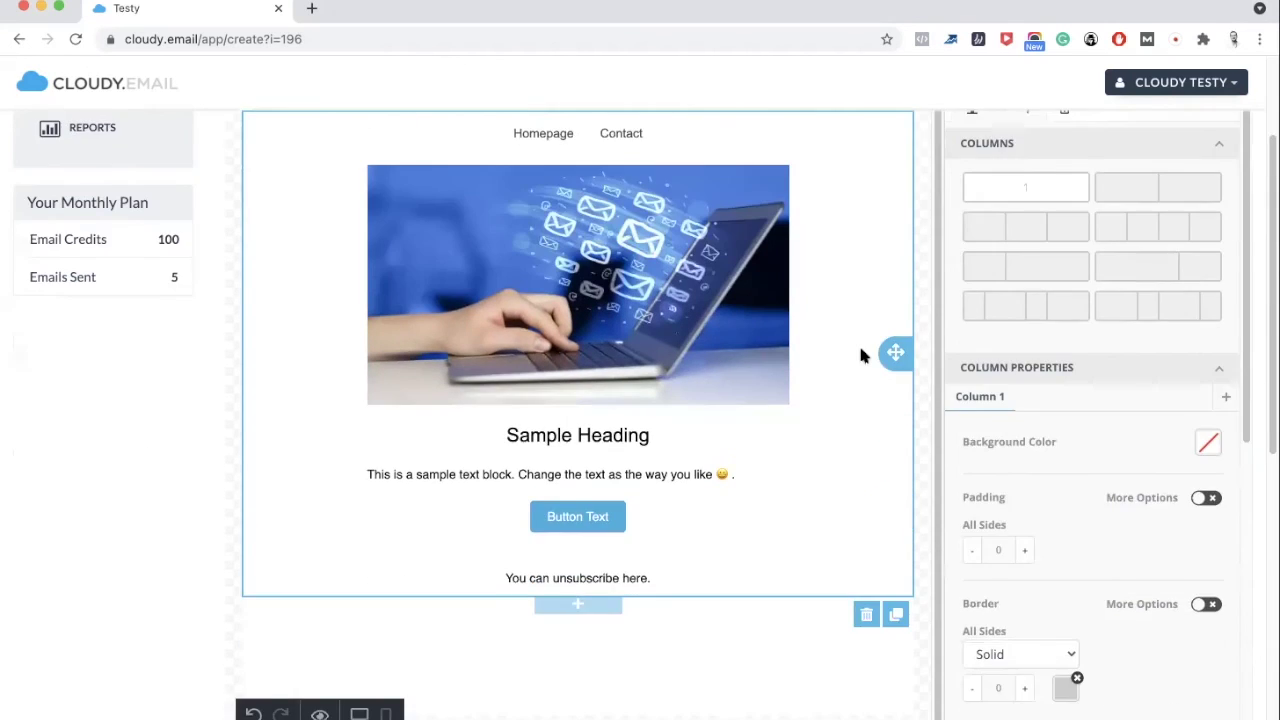
{"action": "scroll", "coordinate": [860, 355], "scroll_direction": "down", "scroll_amount": 3}
{"action": "scroll", "coordinate": [862, 355], "scroll_direction": "up", "scroll_amount": 4}
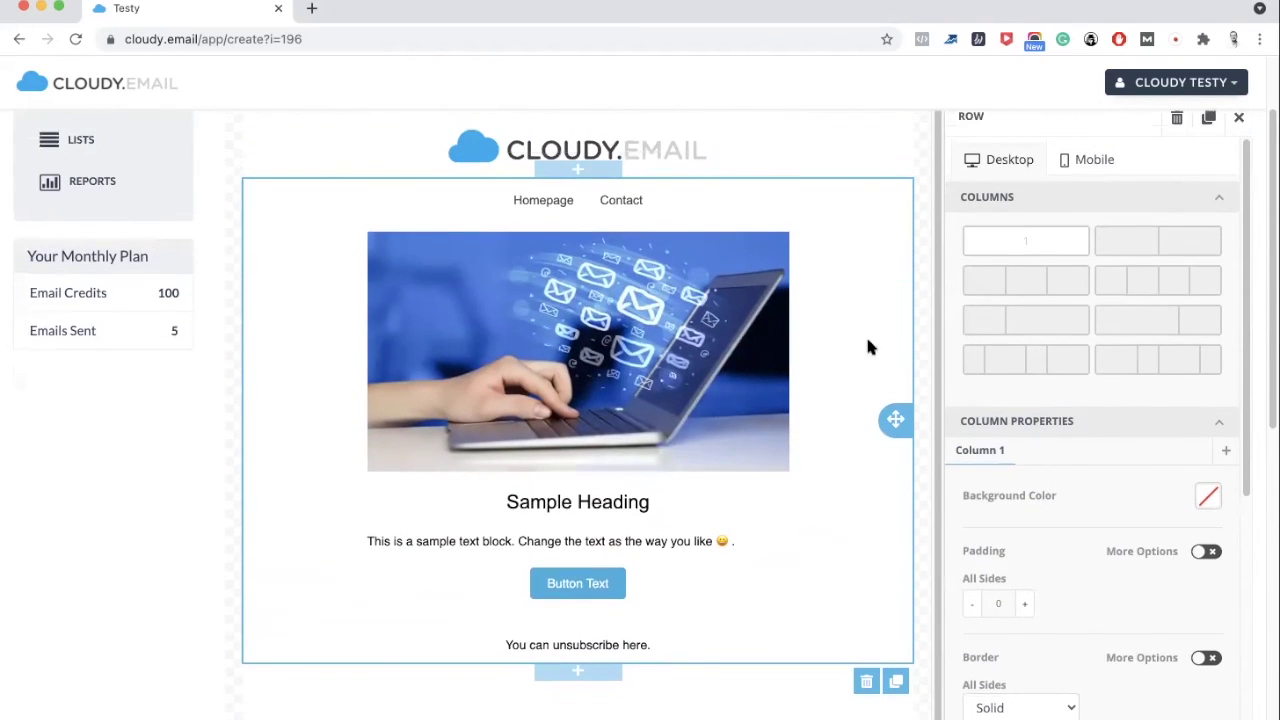
{"action": "left_click", "coordinate": [1239, 117]}
{"action": "scroll", "coordinate": [913, 276], "scroll_direction": "up", "scroll_amount": 3}
{"action": "scroll", "coordinate": [913, 276], "scroll_direction": "down", "scroll_amount": 6}
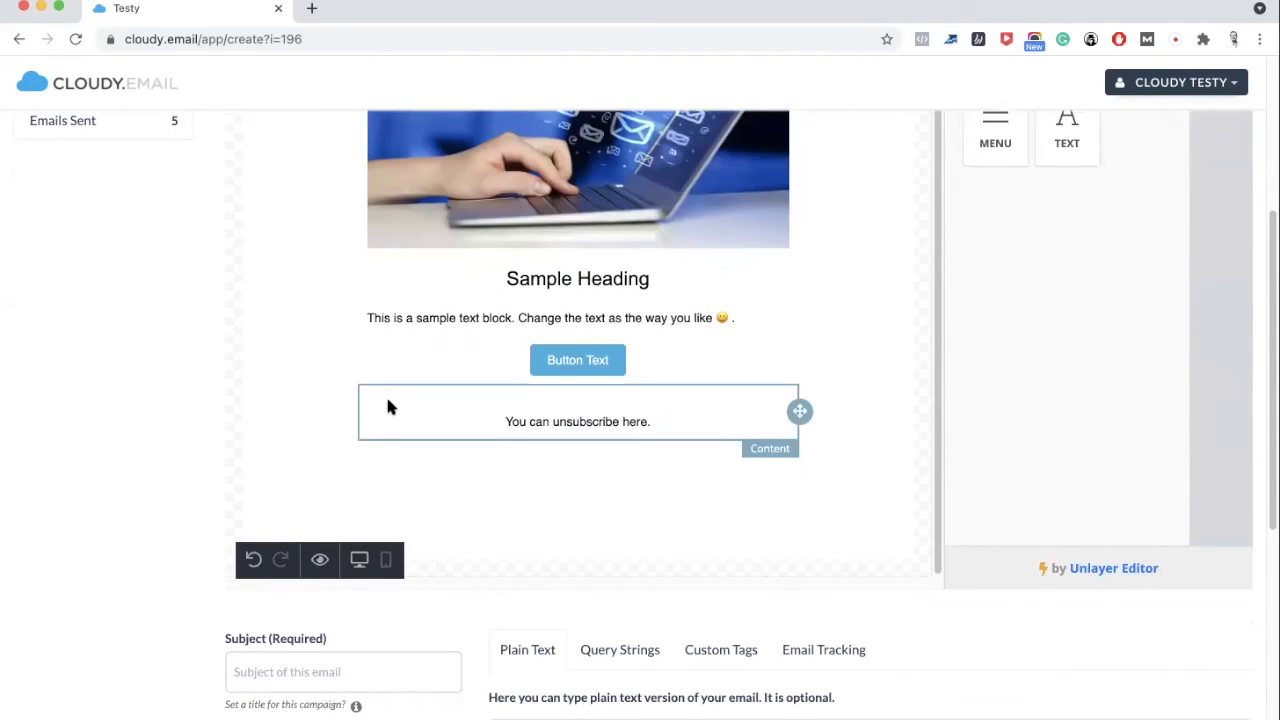
{"action": "scroll", "coordinate": [389, 406], "scroll_direction": "up", "scroll_amount": 1}
{"action": "scroll", "coordinate": [317, 333], "scroll_direction": "up", "scroll_amount": 4}
{"action": "scroll", "coordinate": [317, 375], "scroll_direction": "down", "scroll_amount": 2}
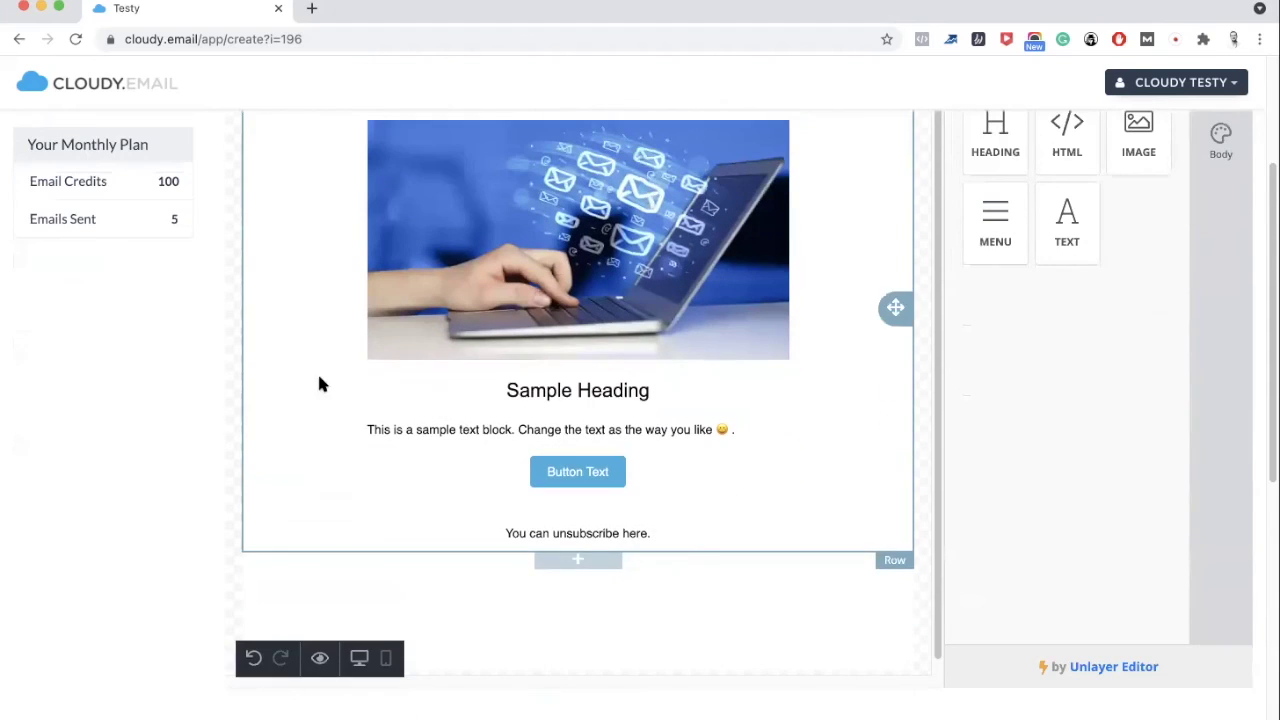
- Check the email design in the mobile view, and return to the desktop view
{"action": "left_click", "coordinate": [386, 657]}
{"action": "scroll", "coordinate": [340, 364], "scroll_direction": "up", "scroll_amount": 5}
{"action": "scroll", "coordinate": [340, 364], "scroll_direction": "down", "scroll_amount": 5}
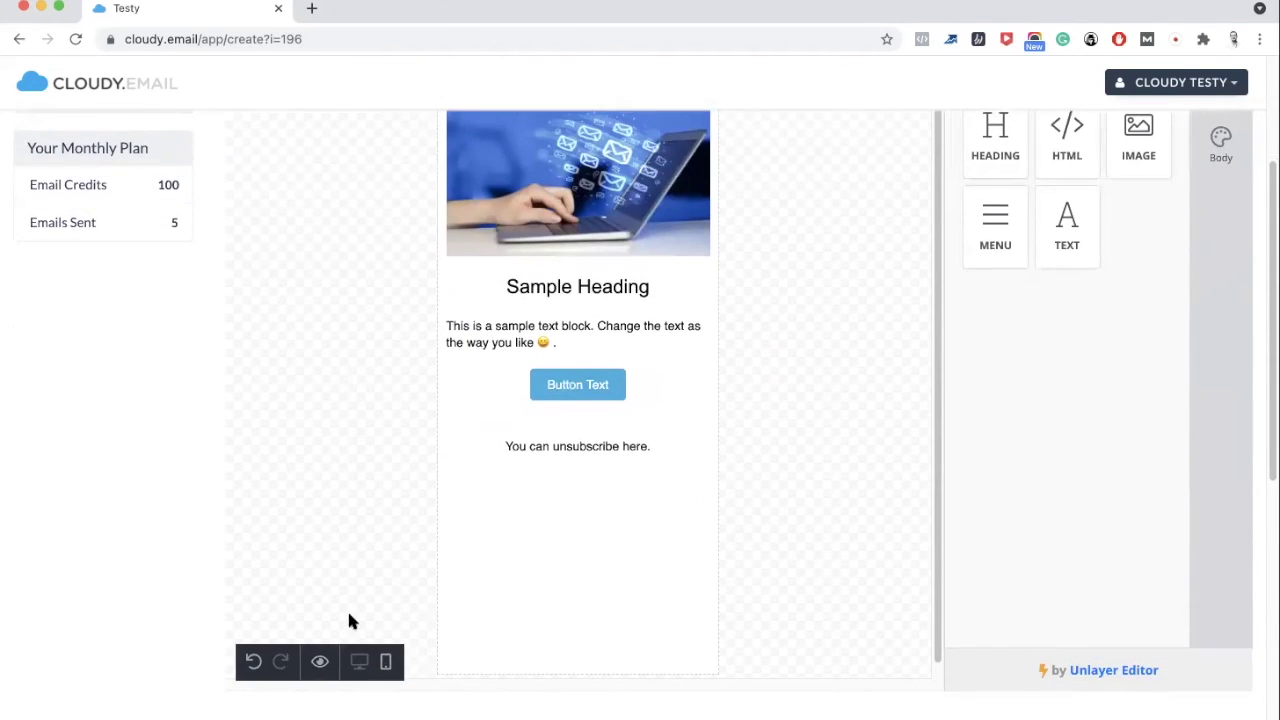
{"action": "left_click", "coordinate": [356, 665]}
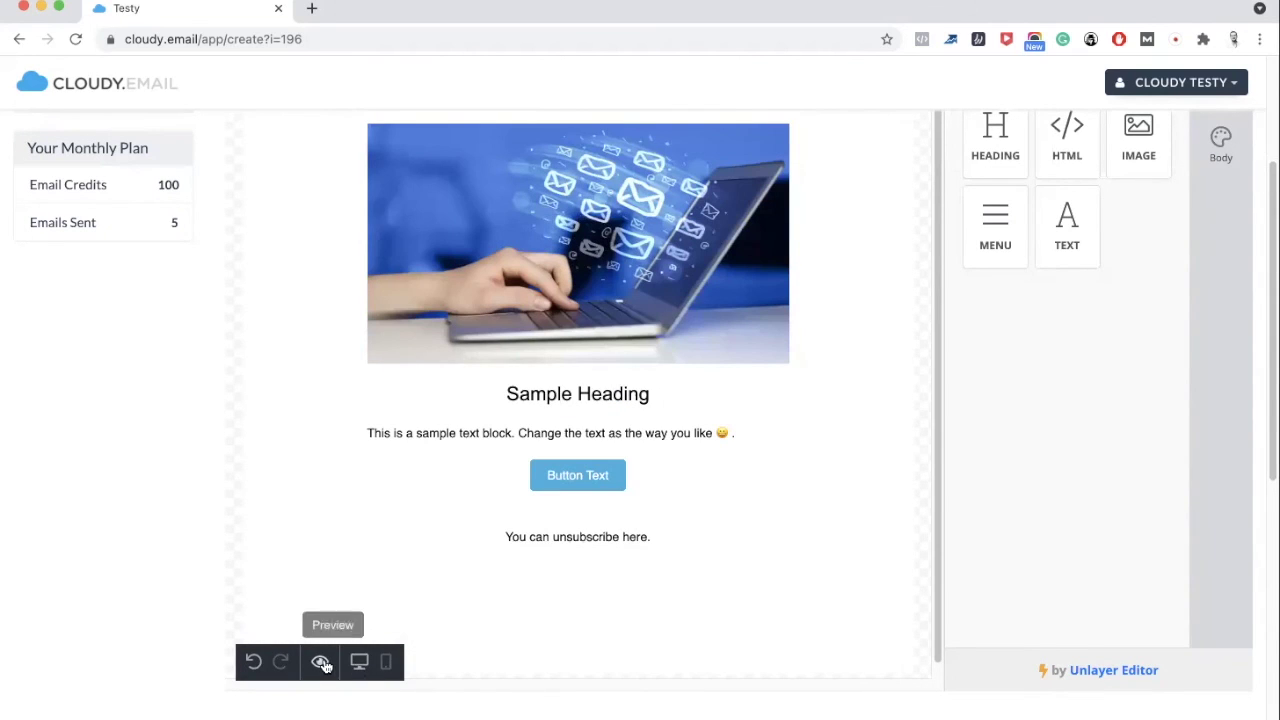
- Enter "Testing Cloudy" as the campaign's subject
{"action": "scroll", "coordinate": [371, 530], "scroll_direction": "down", "scroll_amount": 1}
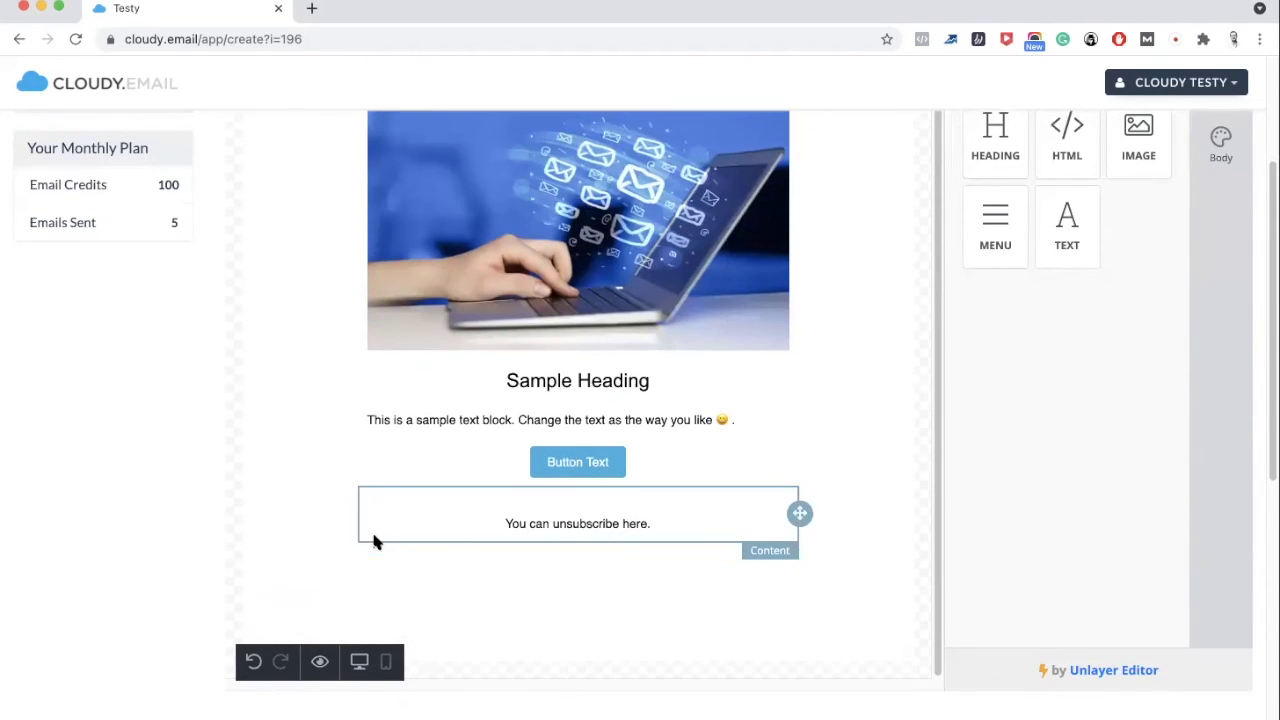
{"action": "scroll", "coordinate": [312, 516], "scroll_direction": "down", "scroll_amount": 3}
{"action": "scroll", "coordinate": [297, 509], "scroll_direction": "down", "scroll_amount": 4}
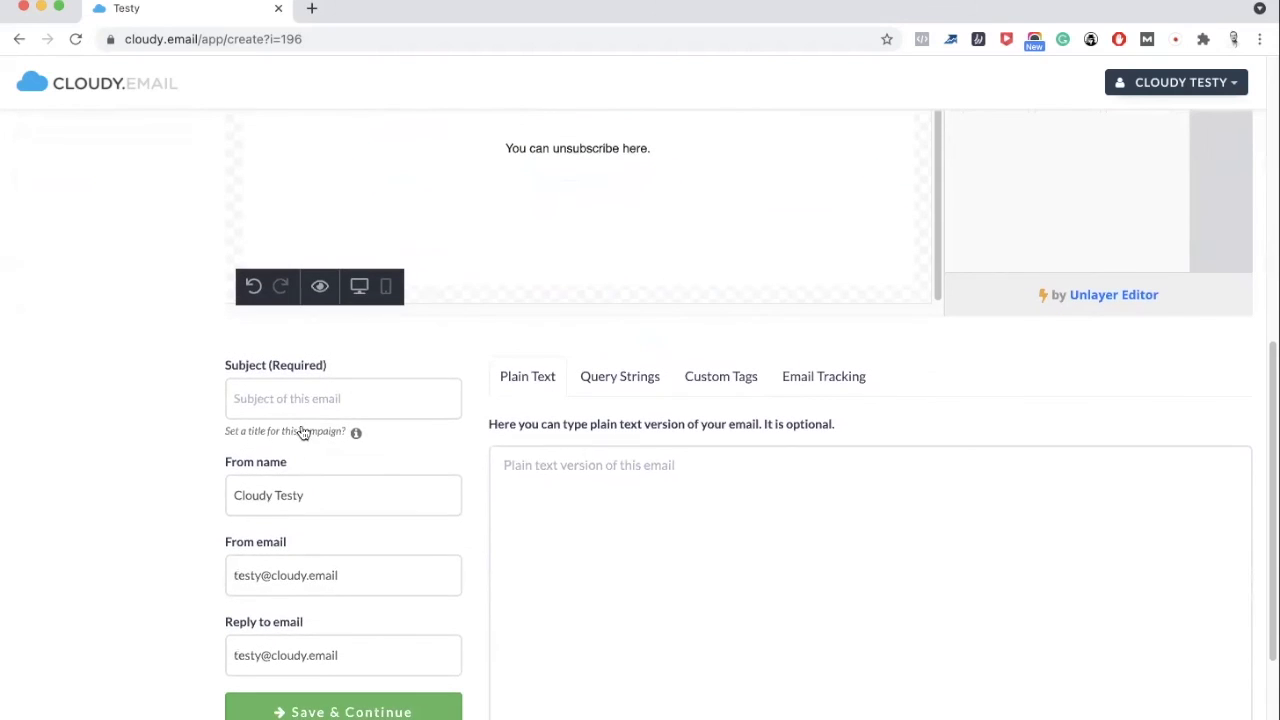
{"action": "left_click", "coordinate": [309, 397]}
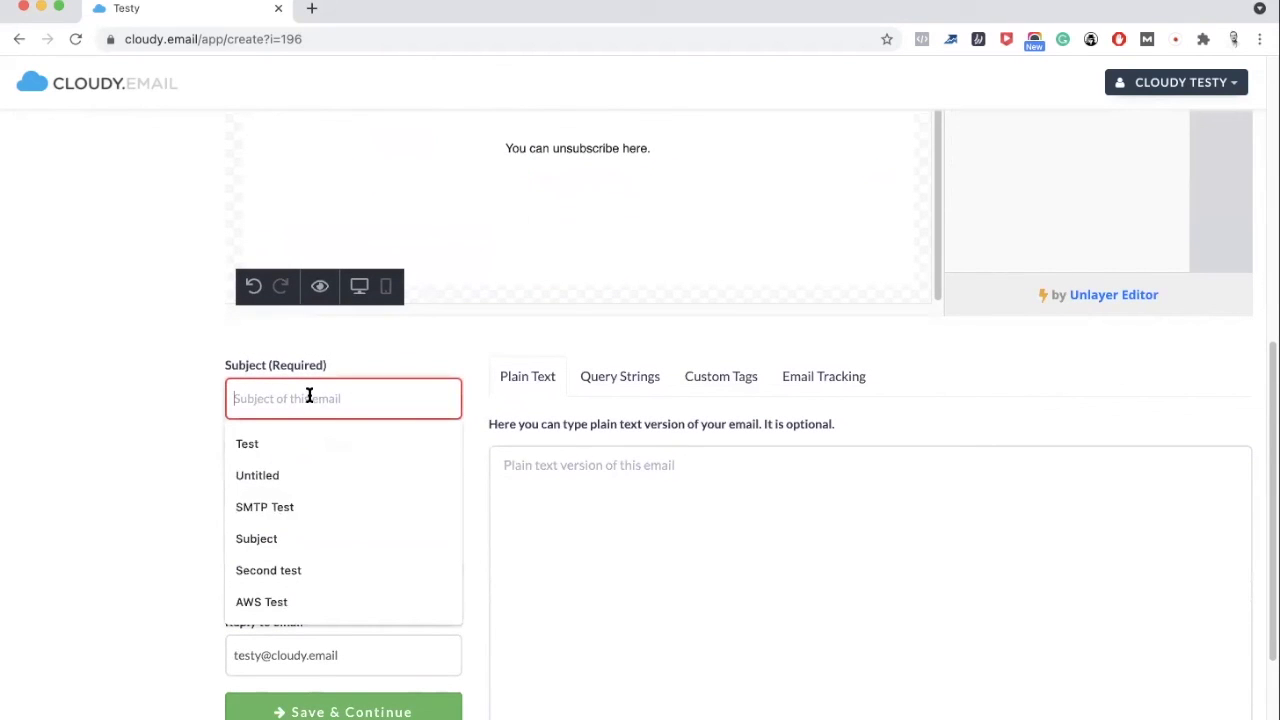
{"action": "type", "text": "Testing "}
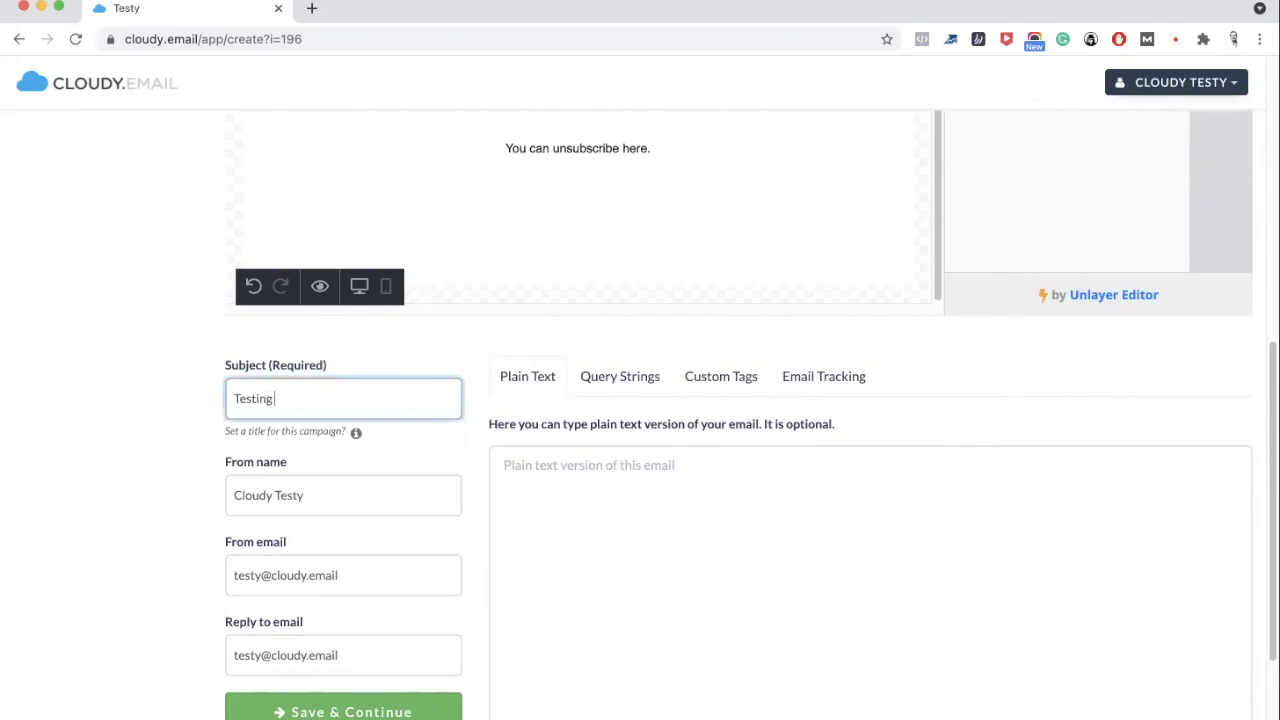
{"action": "type", "text": "Cloudy"}
{"action": "left_click", "coordinate": [173, 402]}
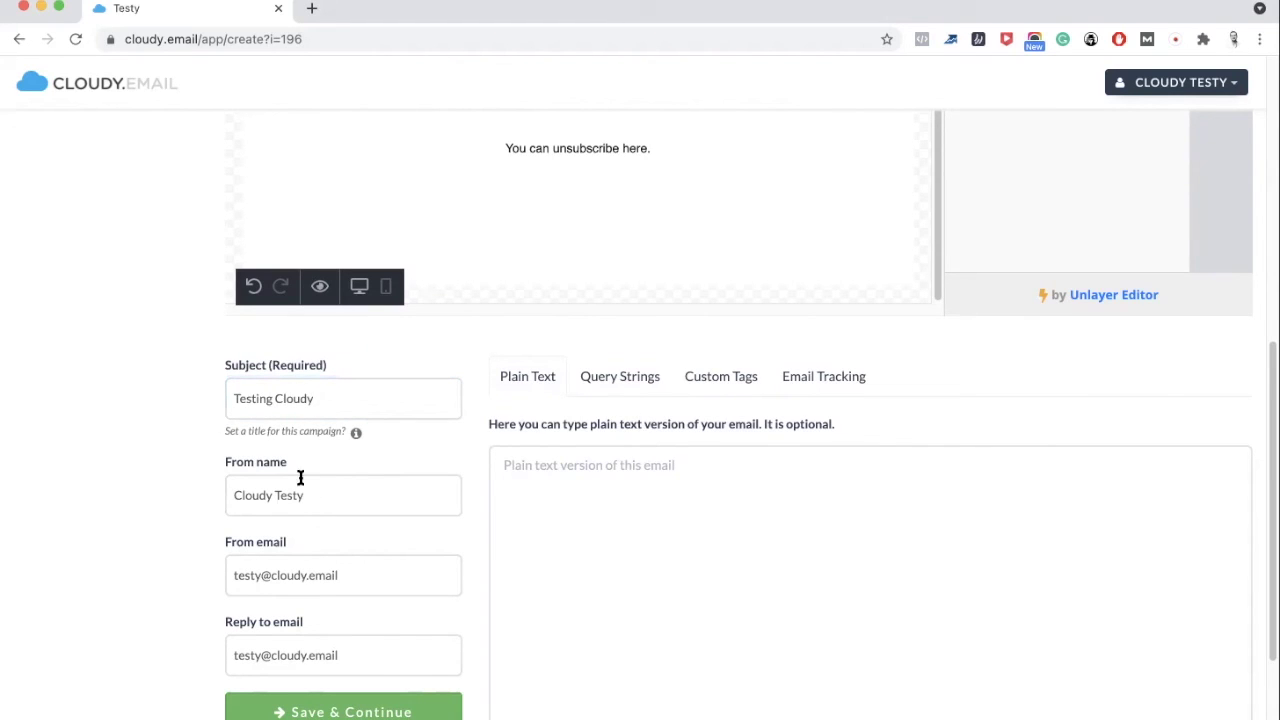
- Examine the campaign's query string, custom tag and email tracking options, including the HTML web version tag
{"action": "scroll", "coordinate": [296, 525], "scroll_direction": "down", "scroll_amount": 2}
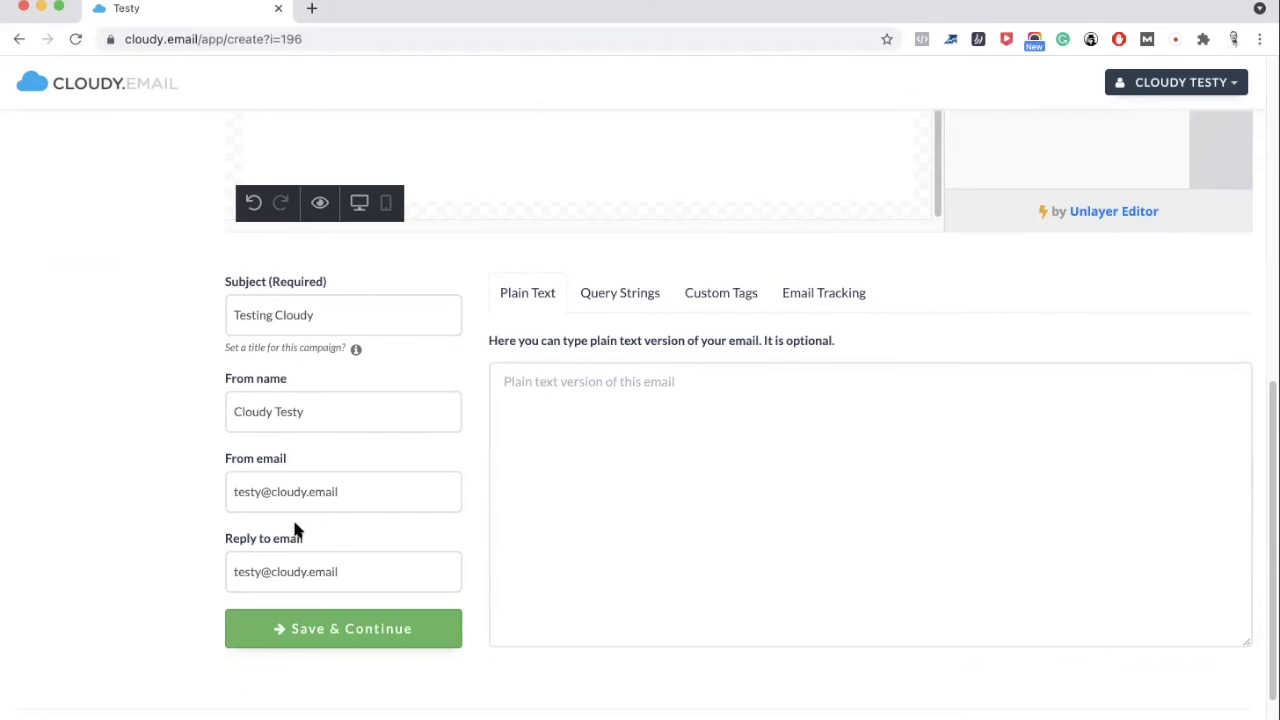
{"action": "left_click", "coordinate": [600, 300]}
{"action": "left_click", "coordinate": [720, 300]}
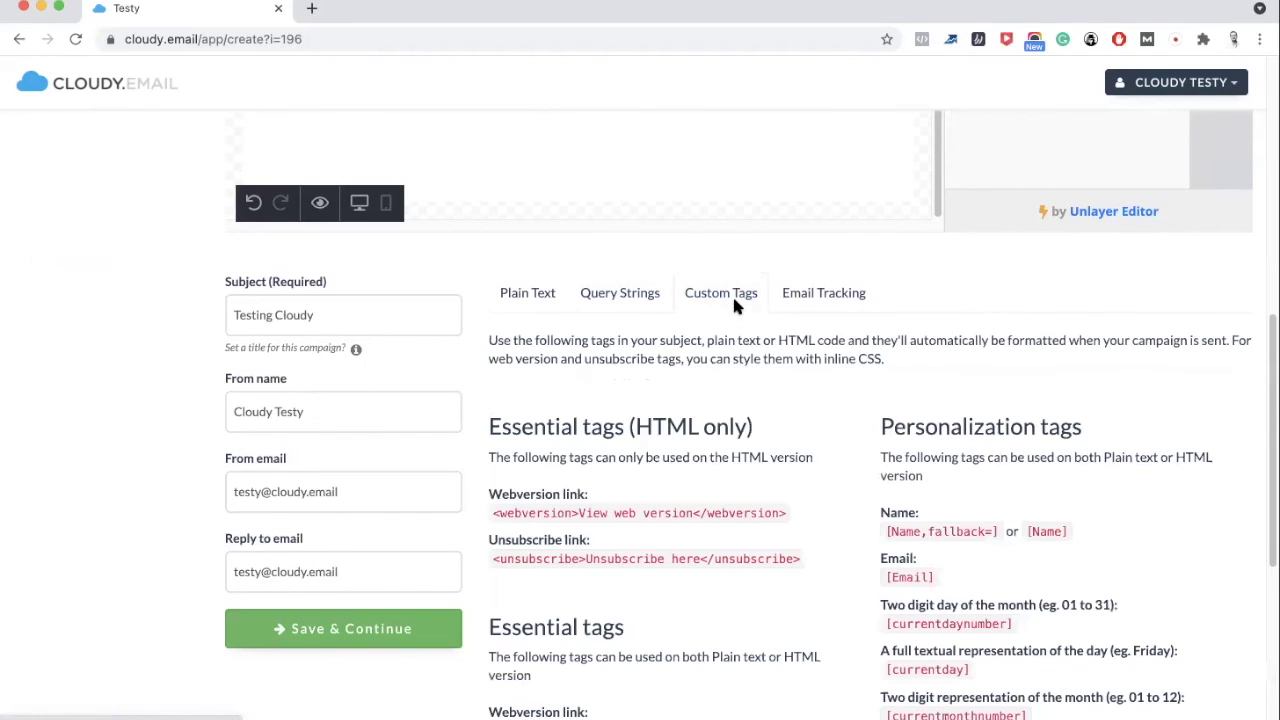
{"action": "left_click", "coordinate": [806, 302]}
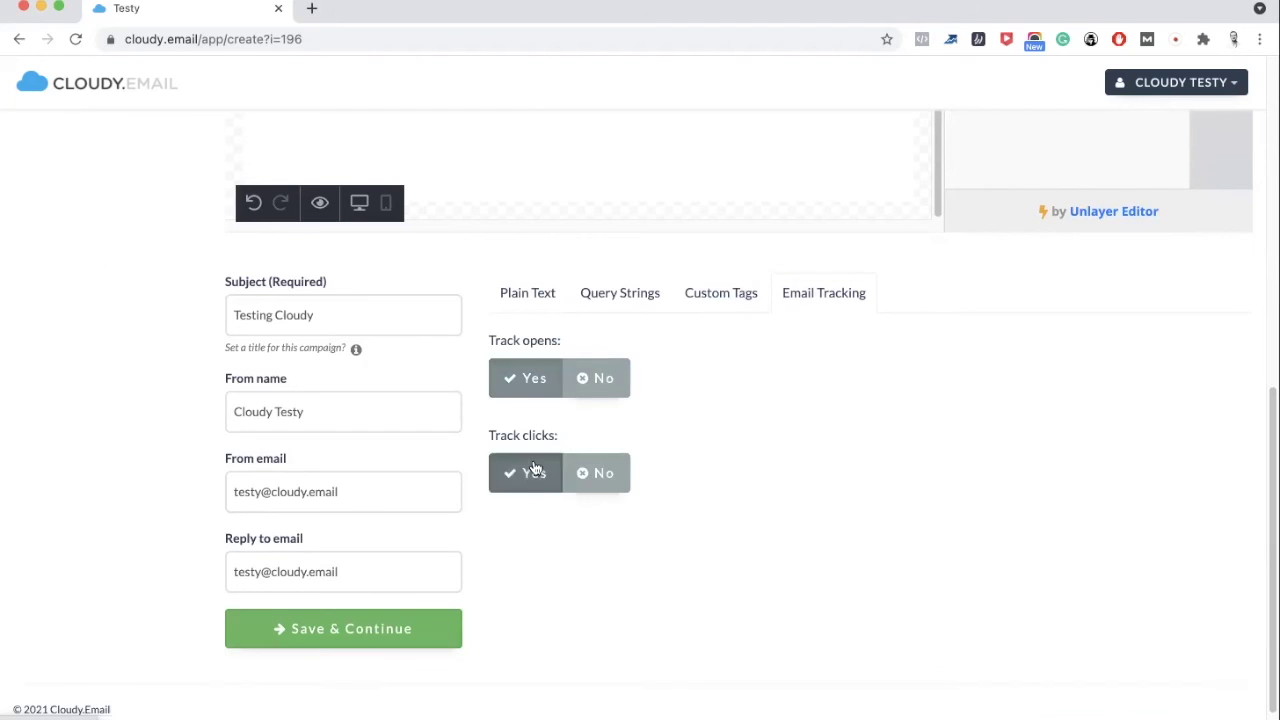
{"action": "left_click", "coordinate": [725, 302]}
{"action": "scroll", "coordinate": [884, 513], "scroll_direction": "down", "scroll_amount": 2}
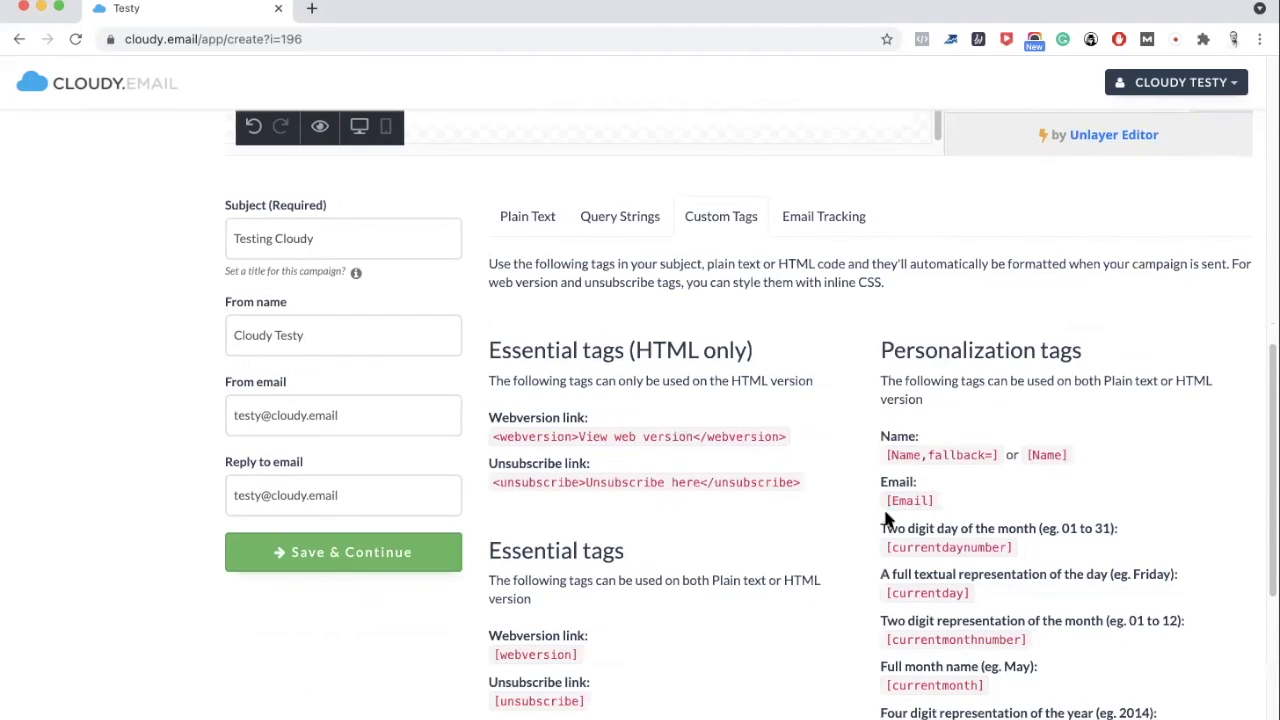
{"action": "left_click", "coordinate": [640, 436]}
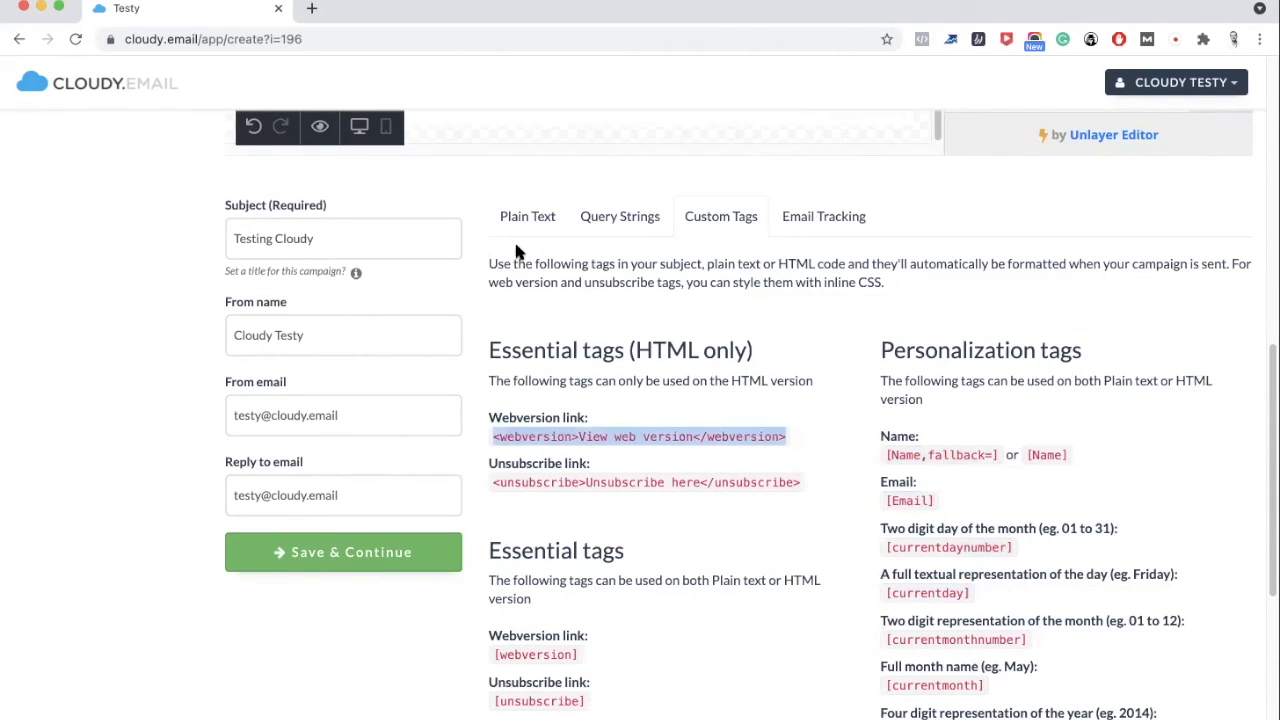
- Save the campaign, continue to the sending page, and send a test email to the prefilled address
{"action": "left_click", "coordinate": [353, 547]}
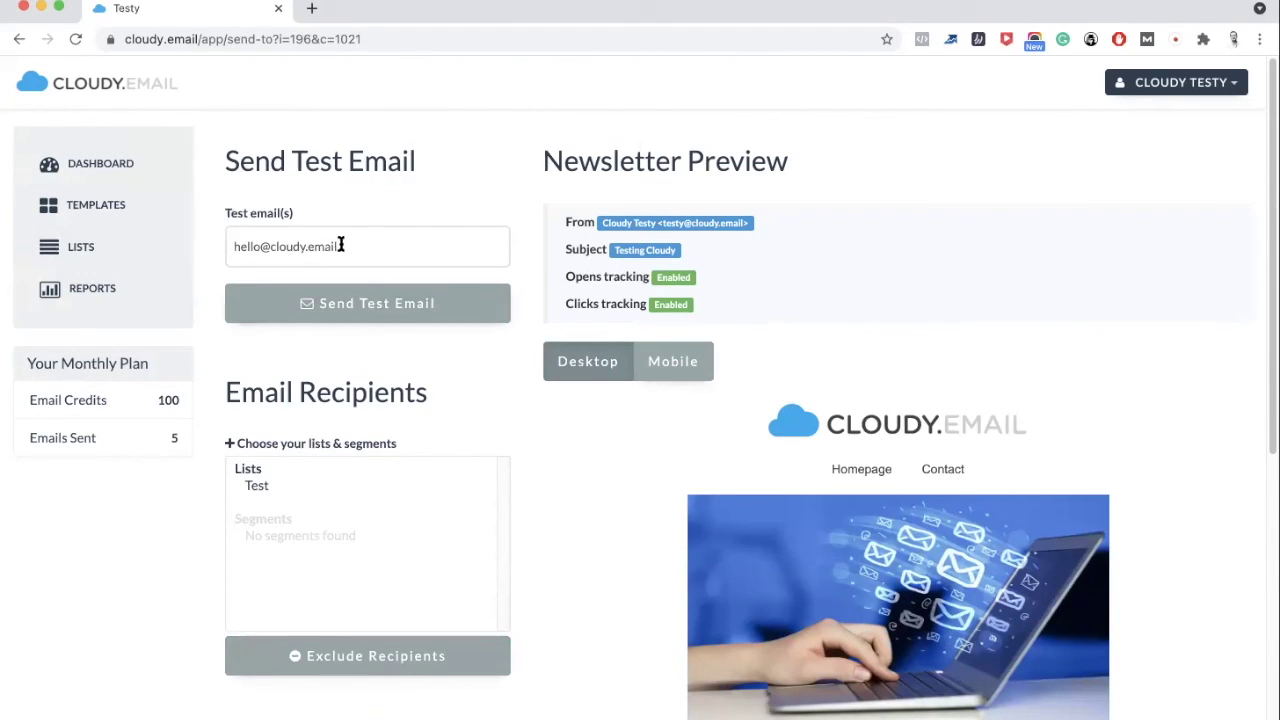
{"action": "left_click", "coordinate": [347, 312]}
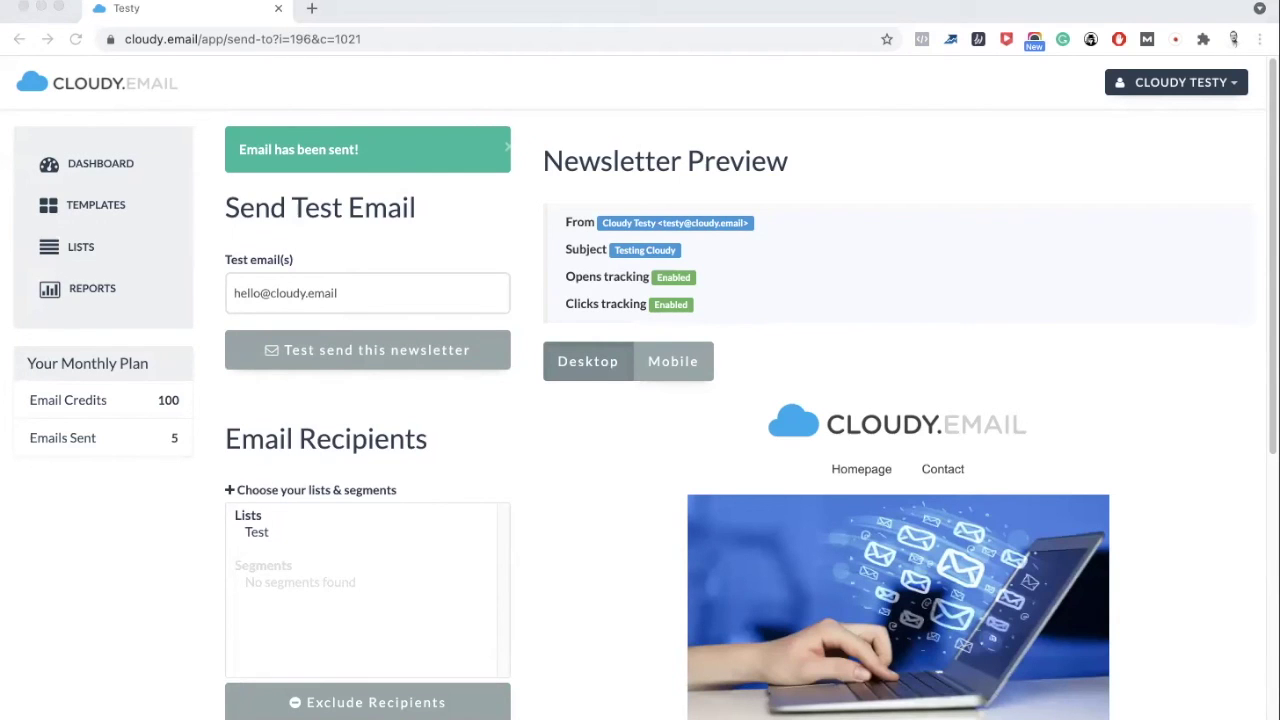
{"action": "left_click", "coordinate": [367, 350]}
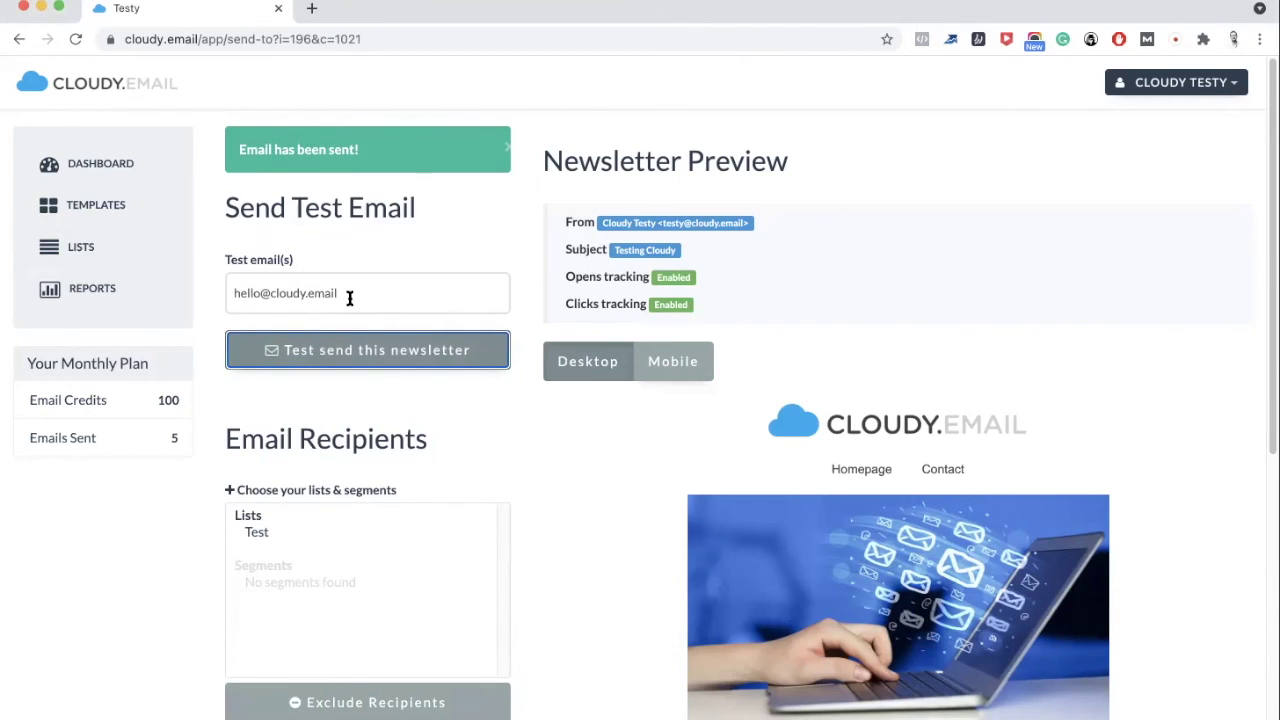
- Inspect the newsletter preview in its mobile version, and switch it back to desktop
{"action": "scroll", "coordinate": [711, 410], "scroll_direction": "down", "scroll_amount": 3}
{"action": "scroll", "coordinate": [711, 410], "scroll_direction": "up", "scroll_amount": 2}
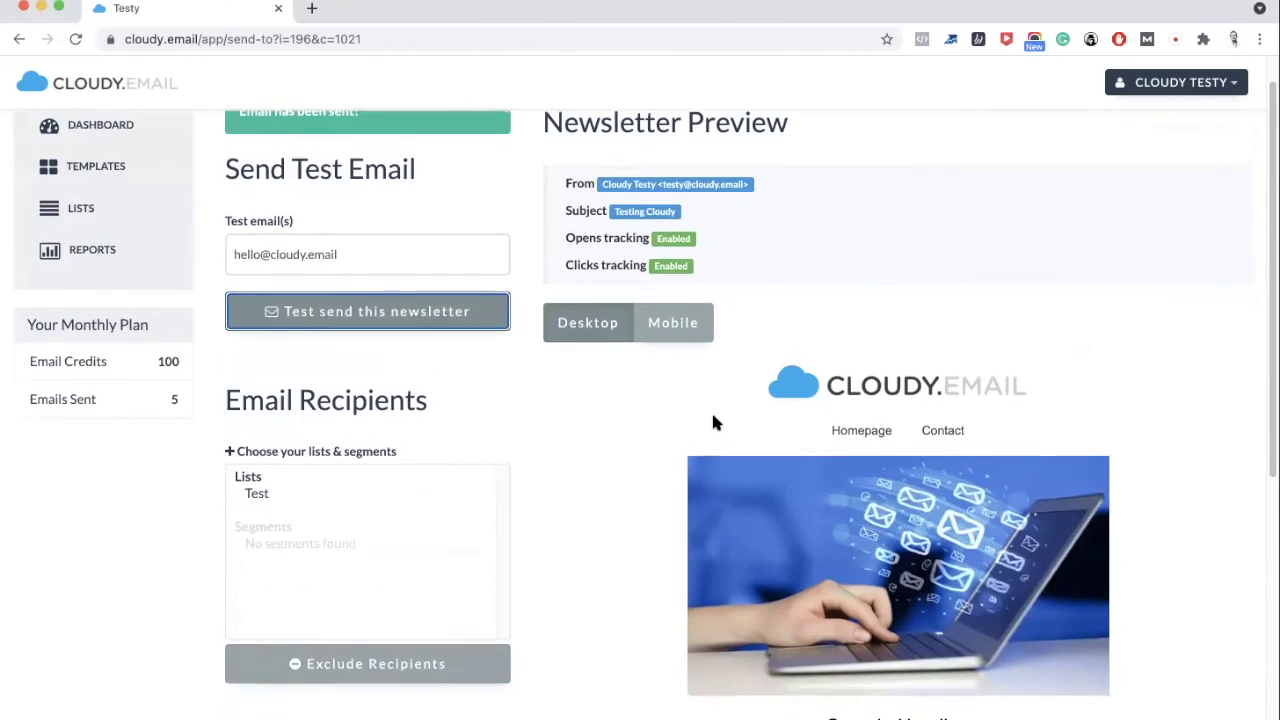
{"action": "left_click", "coordinate": [675, 340]}
{"action": "scroll", "coordinate": [712, 410], "scroll_direction": "down", "scroll_amount": 5}
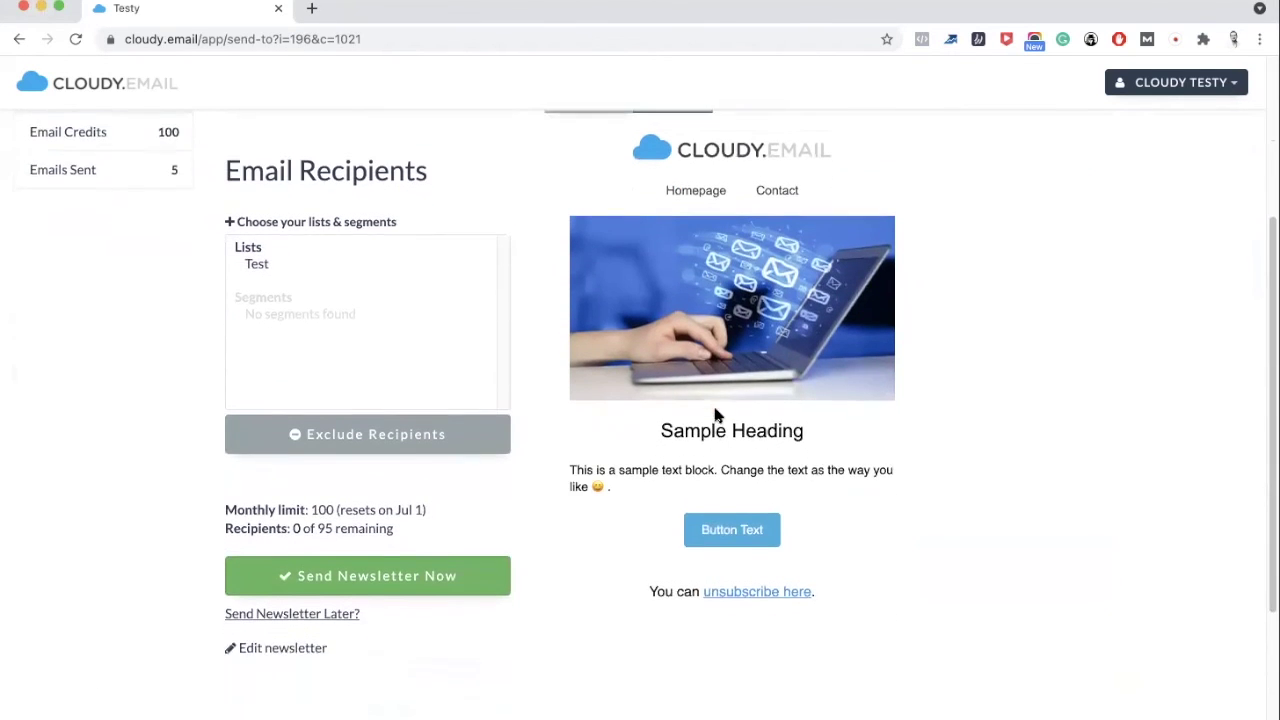
{"action": "scroll", "coordinate": [714, 410], "scroll_direction": "up", "scroll_amount": 4}
{"action": "left_click", "coordinate": [610, 262]}
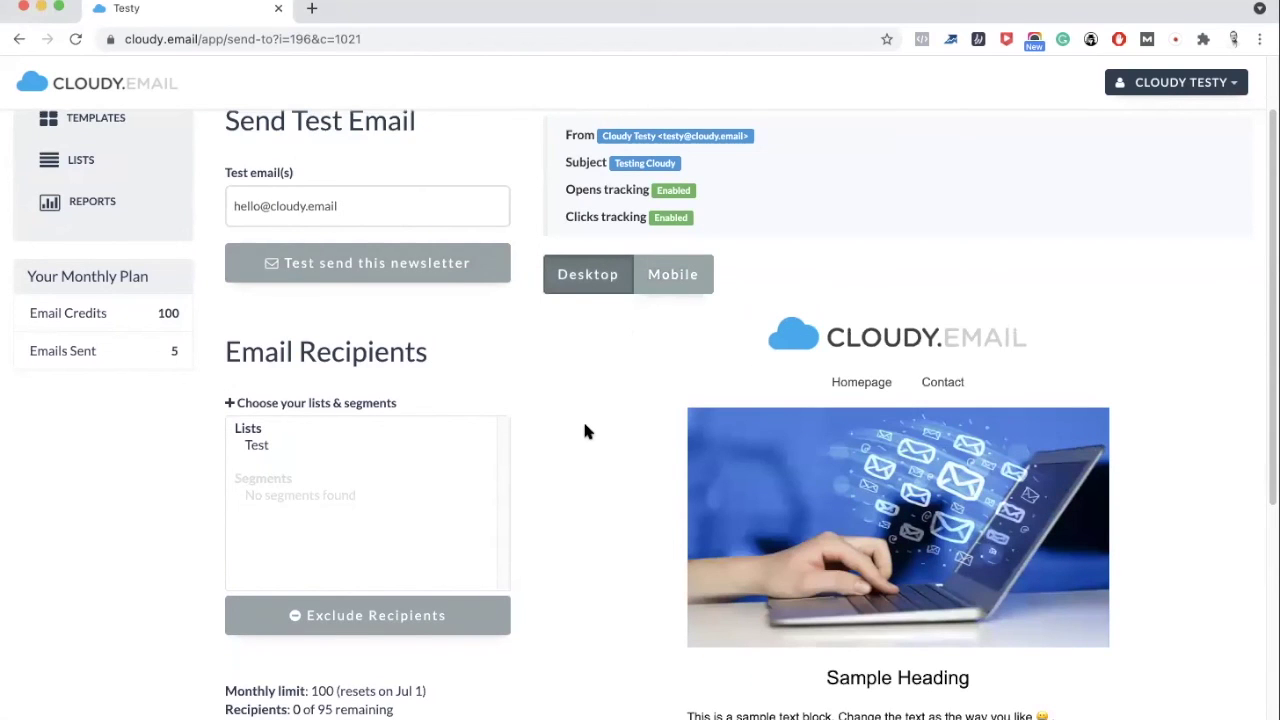
- Return to the dashboard with the list of campaigns
{"action": "left_click", "coordinate": [367, 262]}
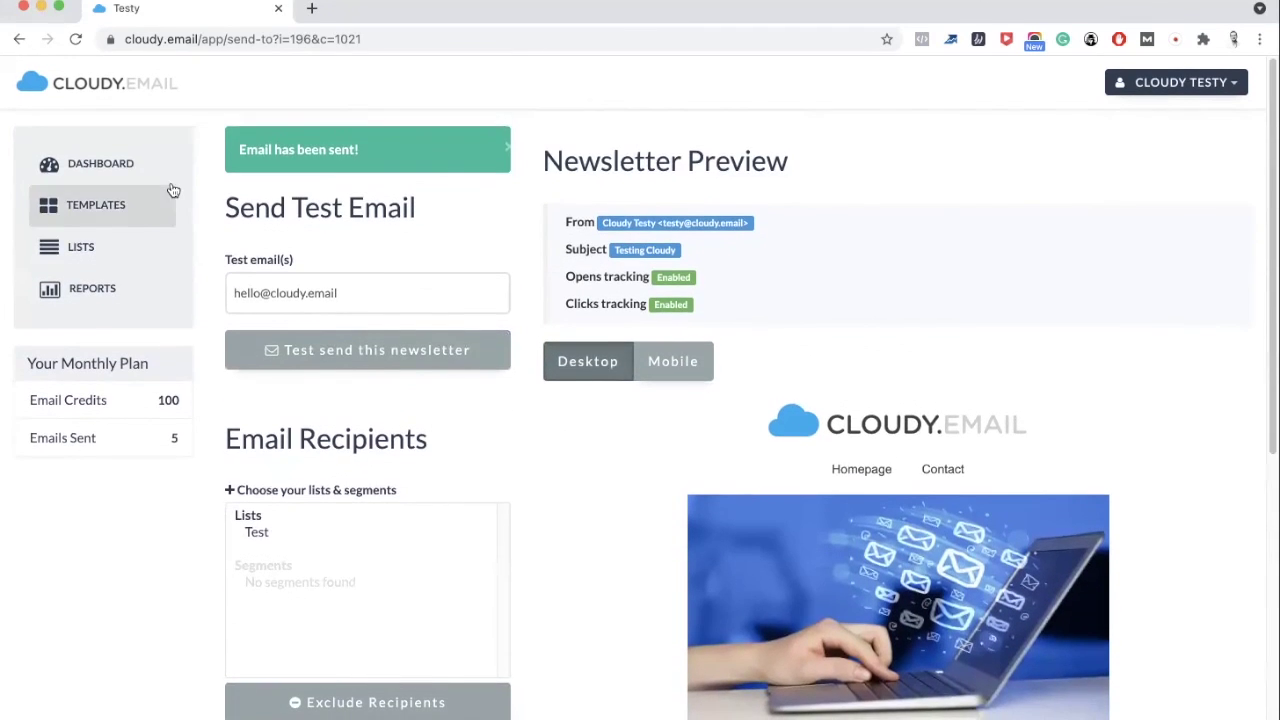
{"action": "left_click", "coordinate": [63, 171]}
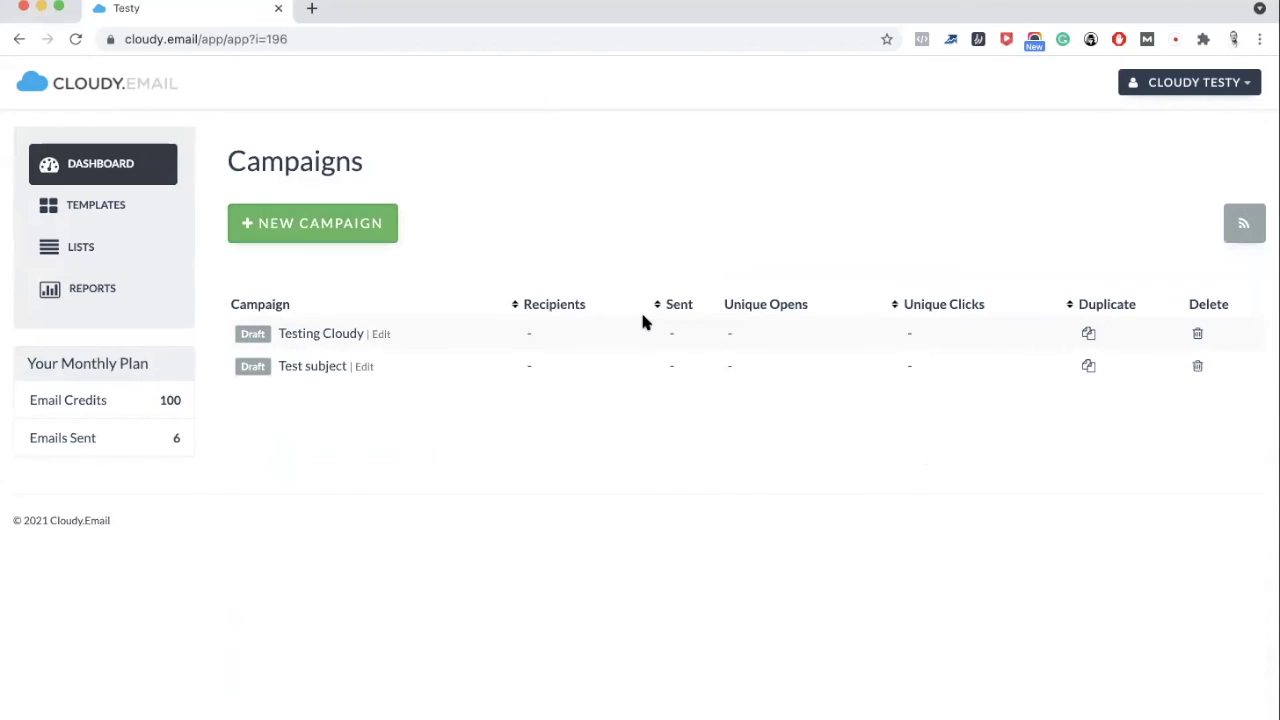